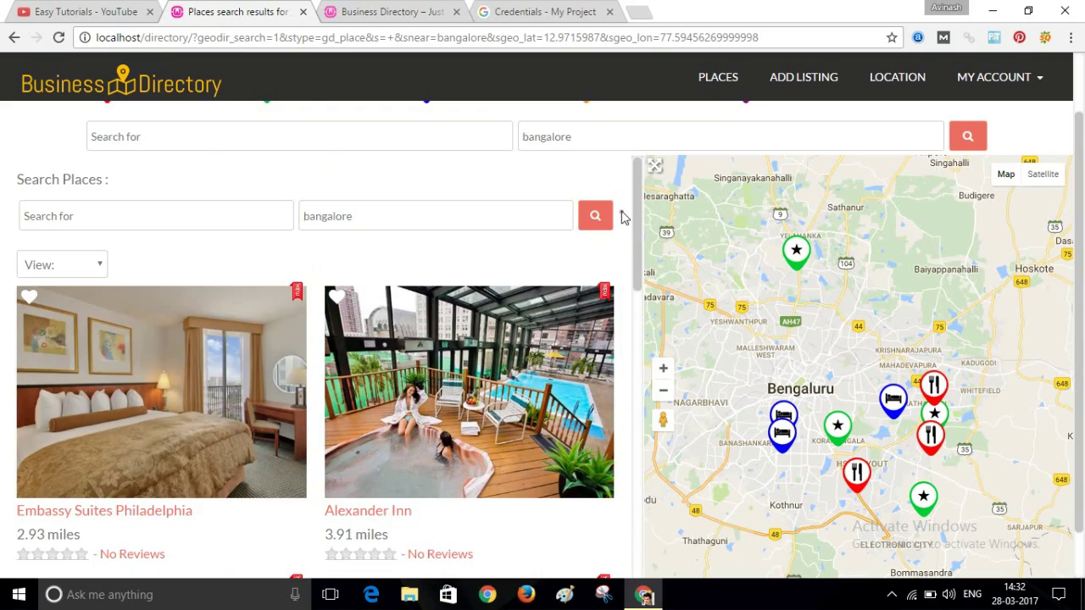
Step: Return from the Bangalore results to the Business Directory home page, briefly checking the YouTube tab
scroll(1078, 154, up, 1)
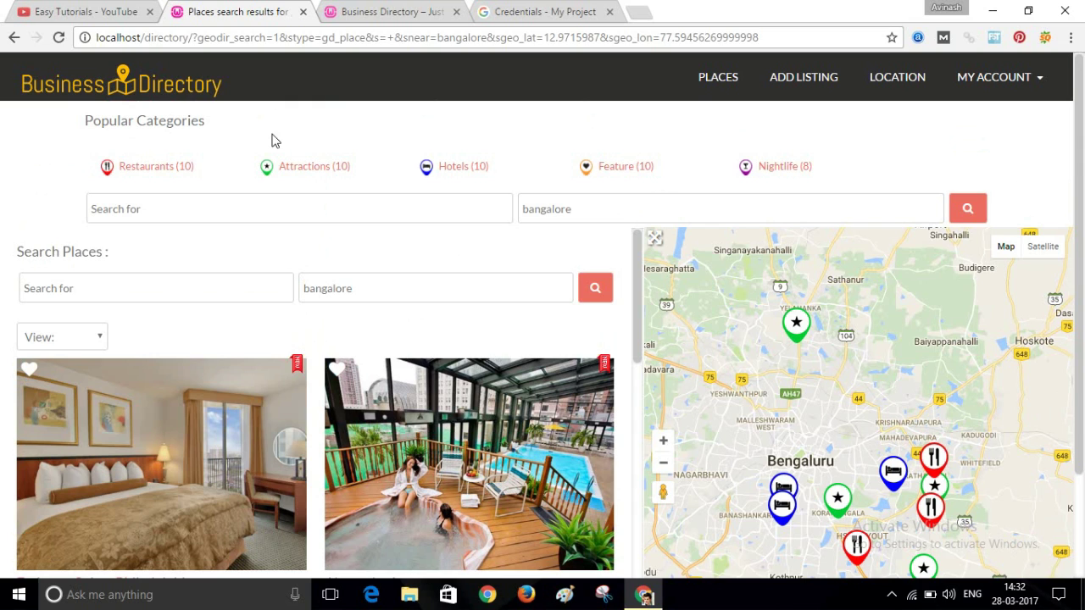
click(165, 100)
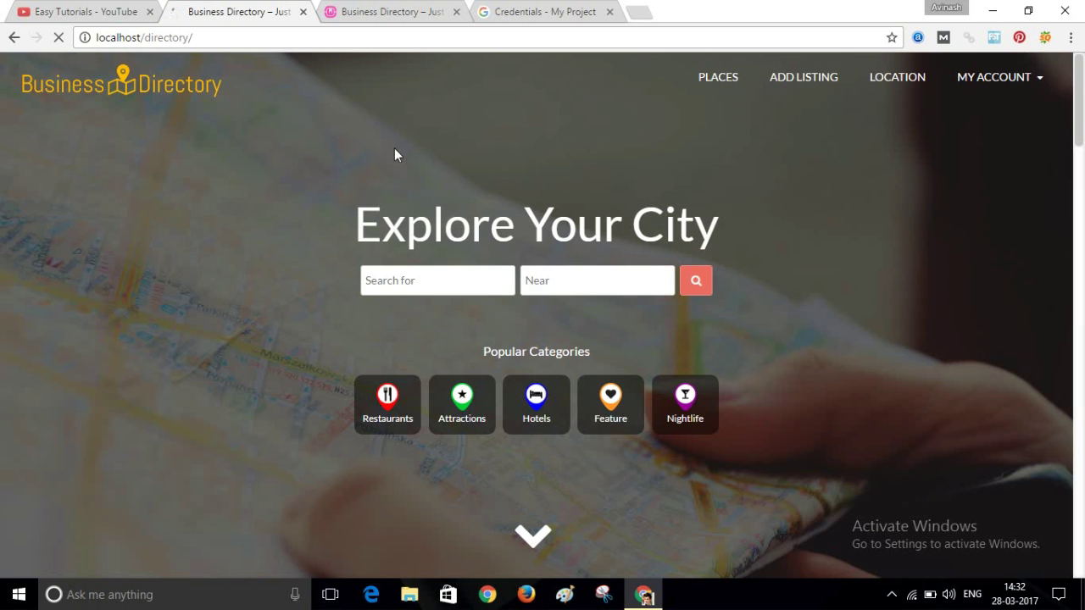
click(71, 7)
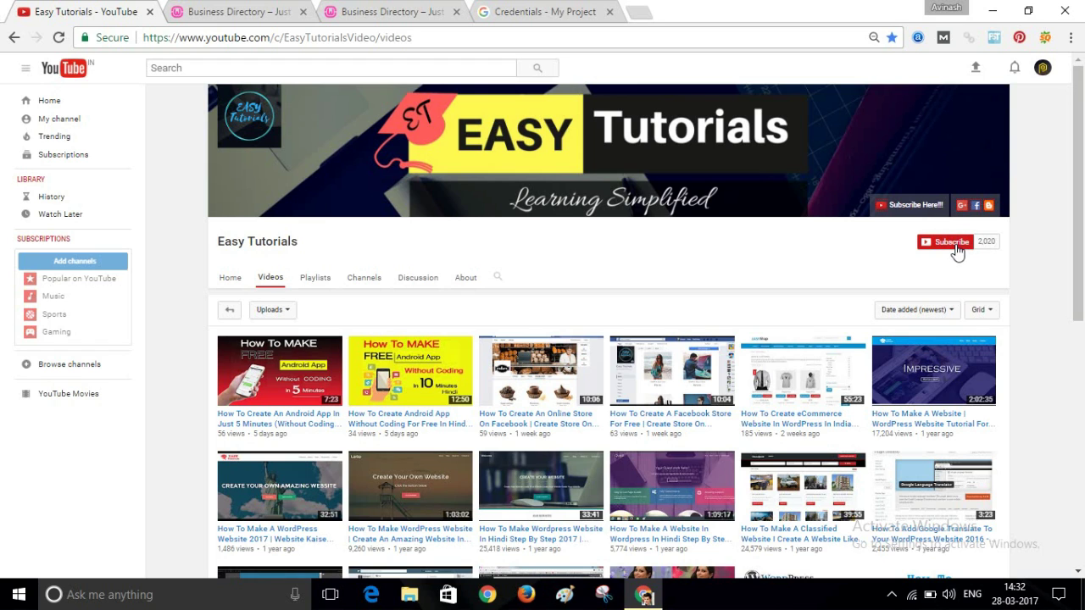
click(307, 8)
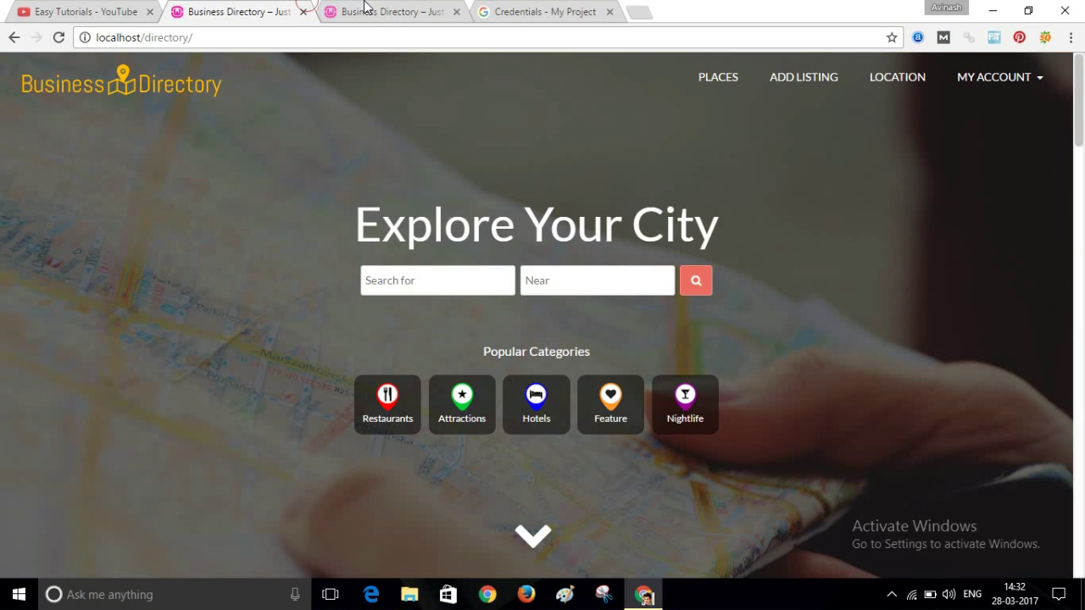
Step: In the localhost/listing tab, load localhost/listing/wp-admin to reach the admin login
click(365, 7)
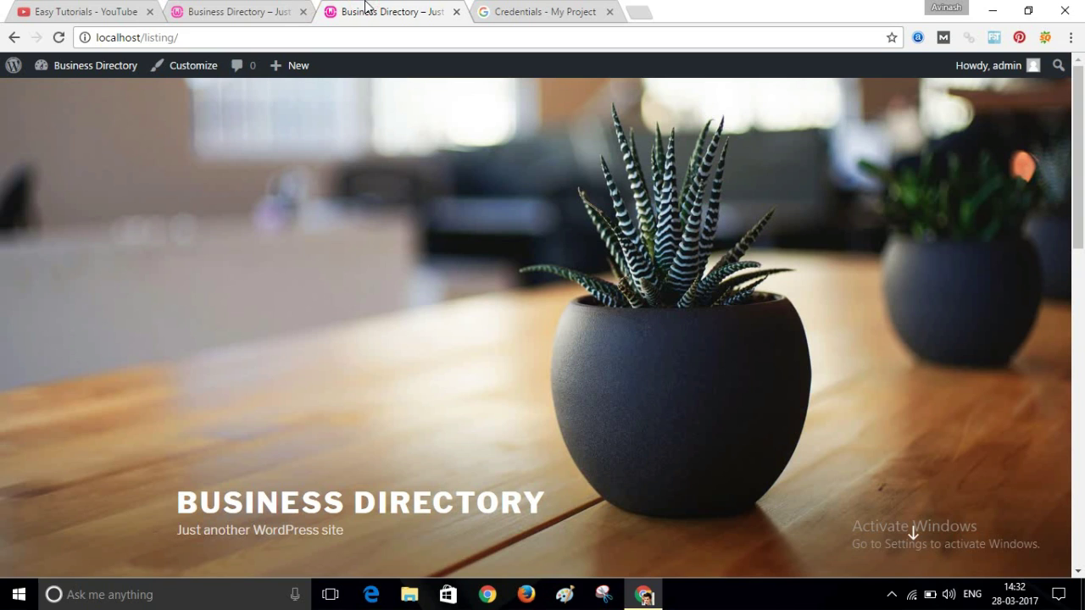
click(323, 38)
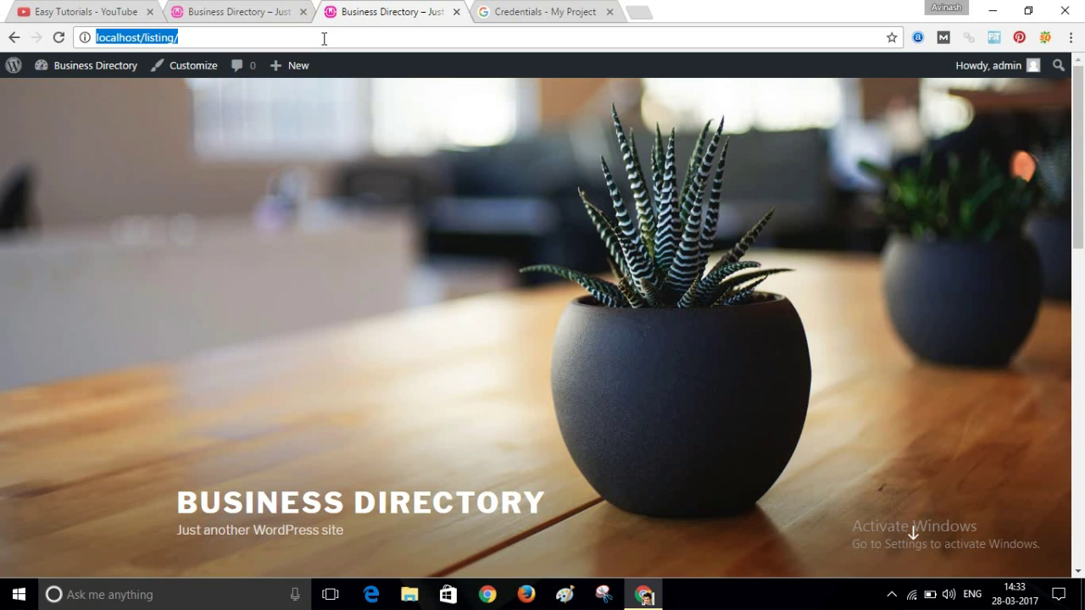
click(323, 37)
drag(1078, 122, 249, 138)
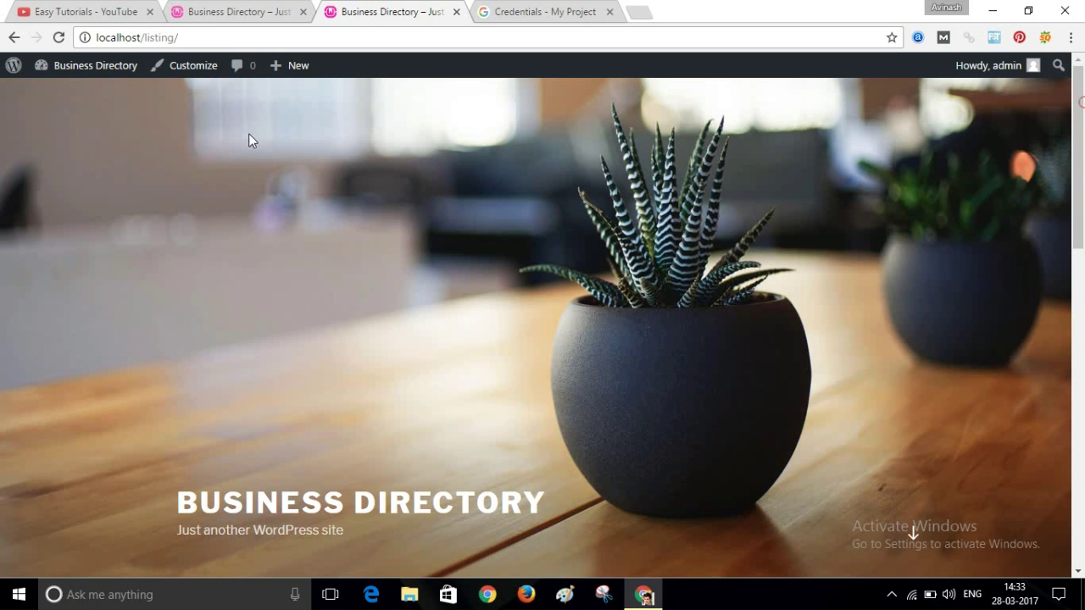
click(270, 37)
click(270, 37)
text(wp-)
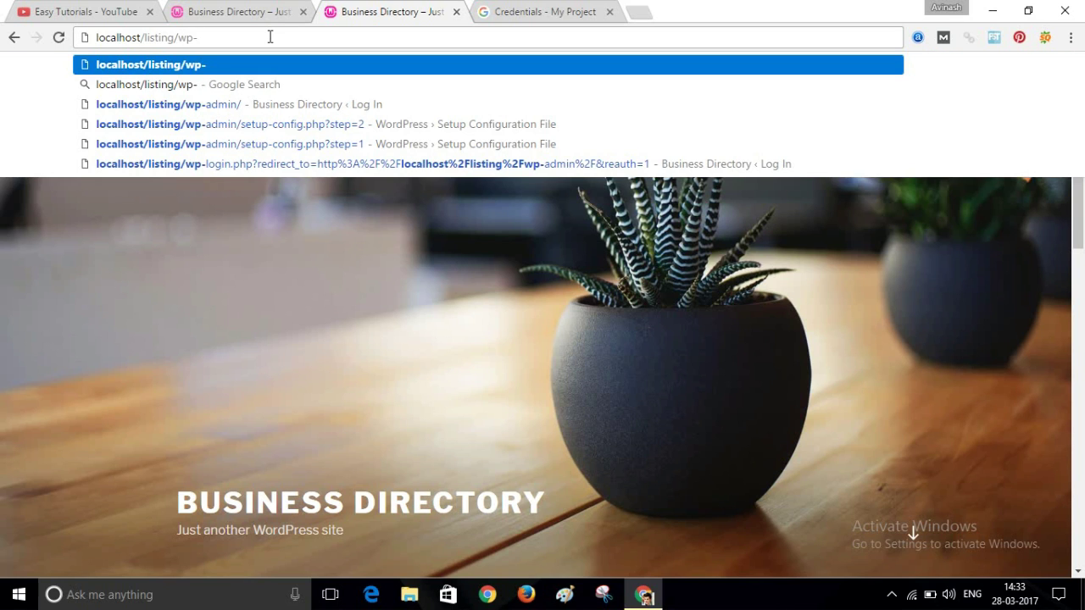
text(d)
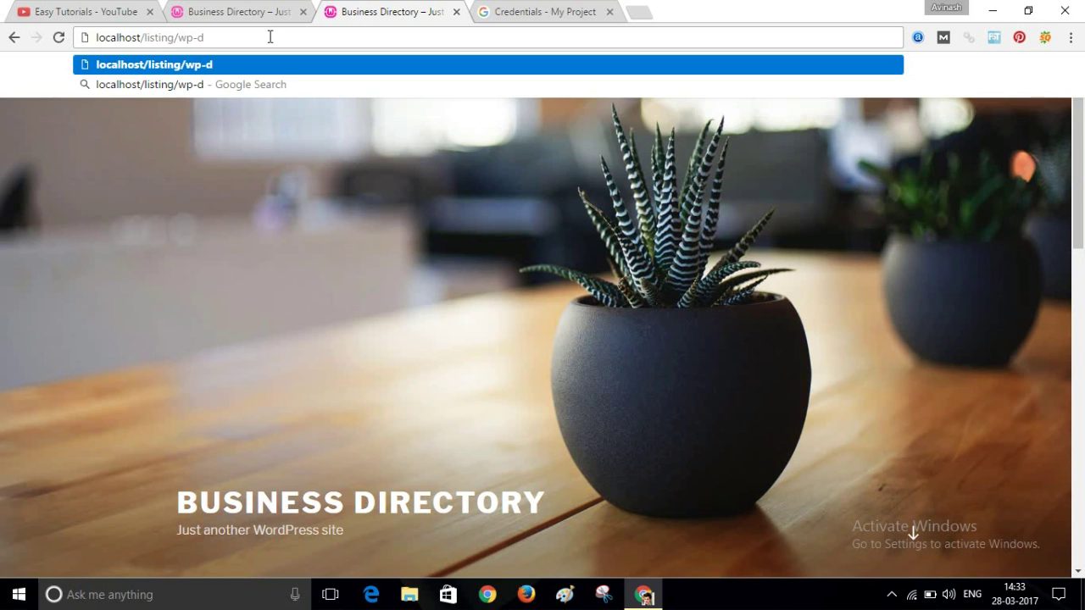
key(BackSpace)
text(admin)
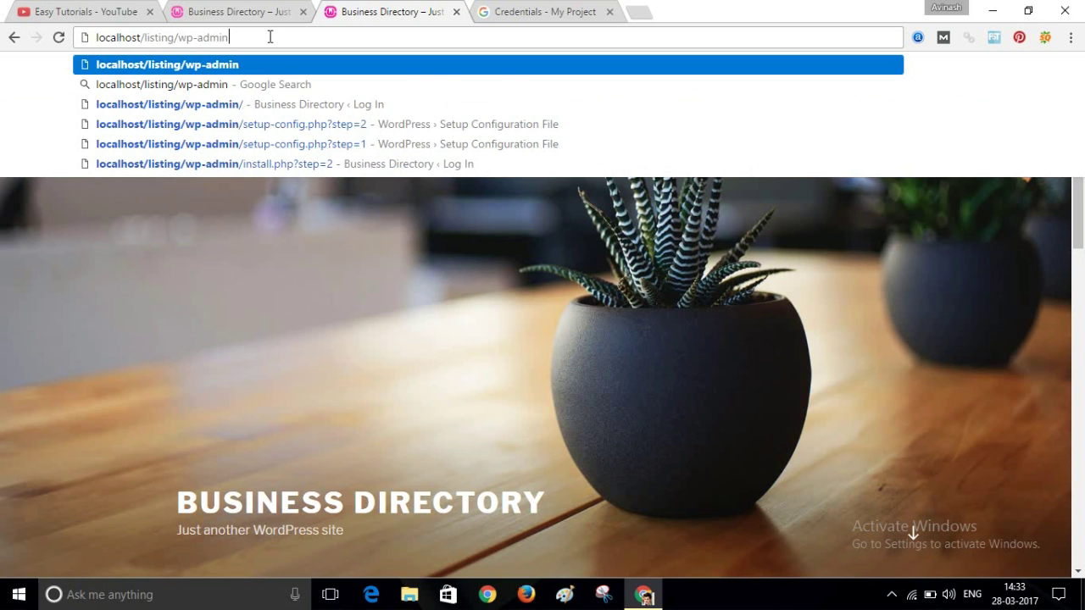
key(Return)
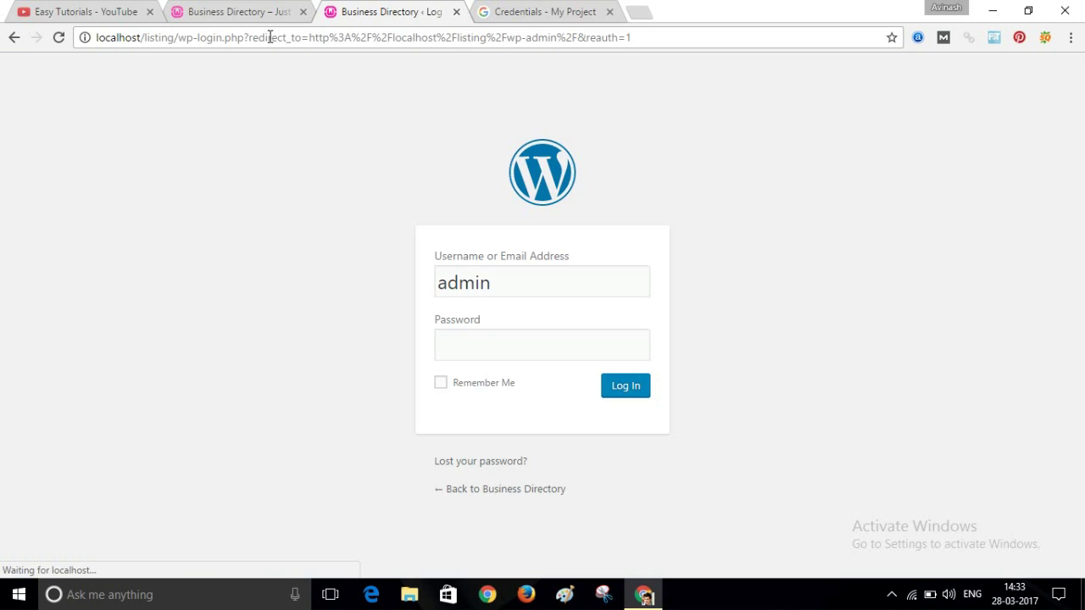
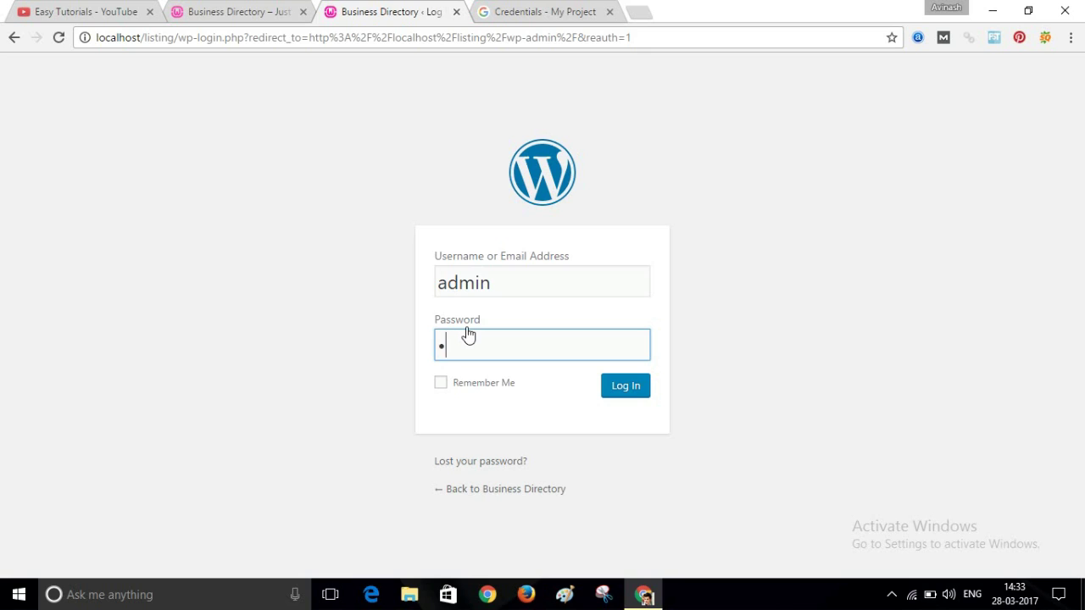
Step: Submit the account password, then type a different password after the incorrect-password error
key(Return)
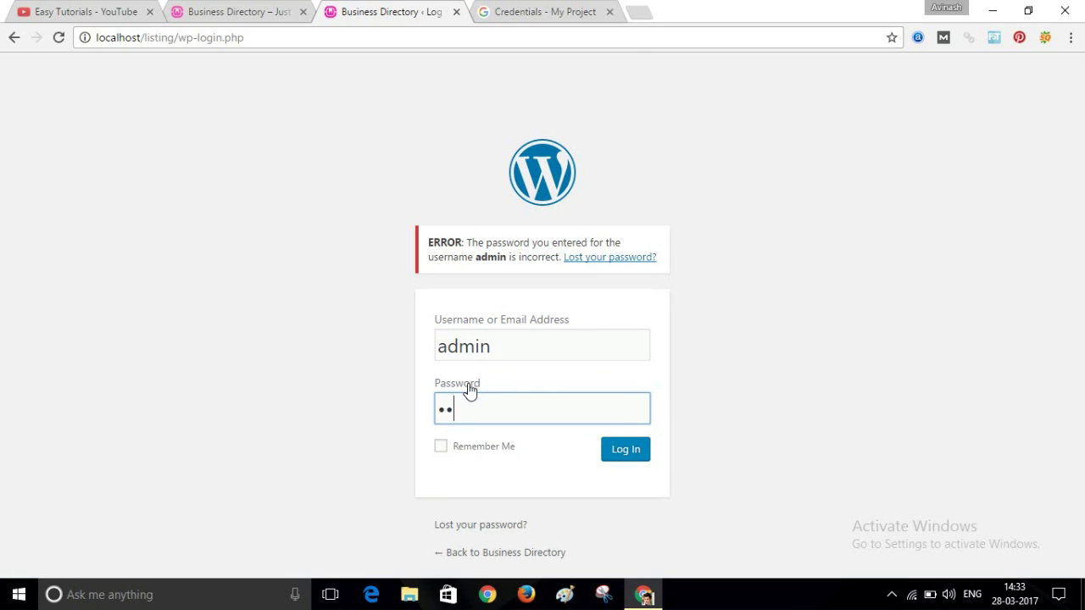
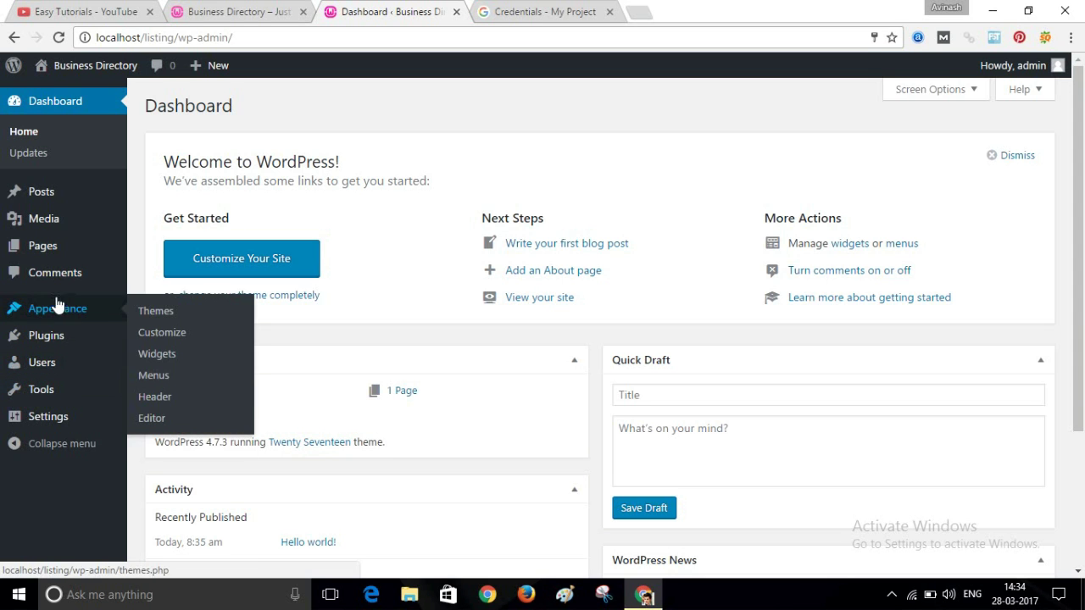
Step: Open the Add Themes page from Appearance > Themes
mouse_move(66, 330)
mouse_move(68, 310)
click(157, 313)
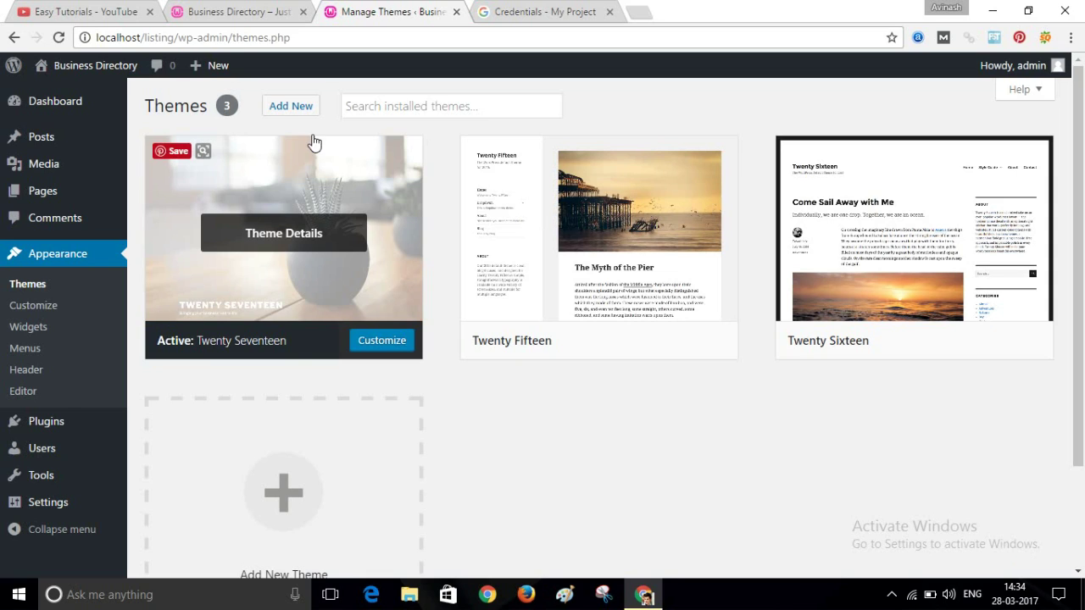
click(291, 109)
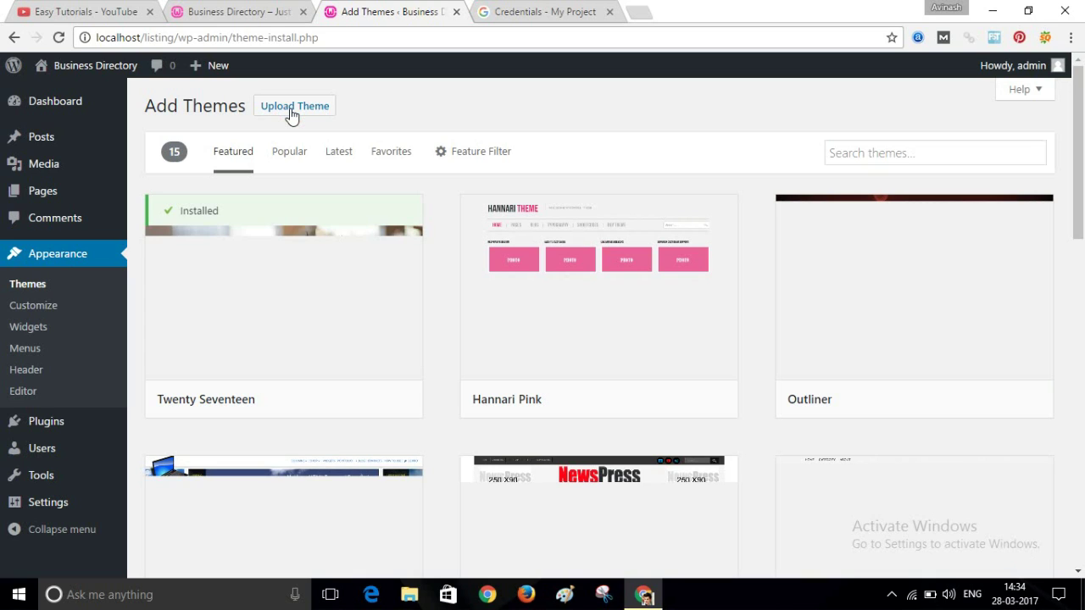
Step: Search the theme directory for 'directory' and browse the matching themes
click(884, 153)
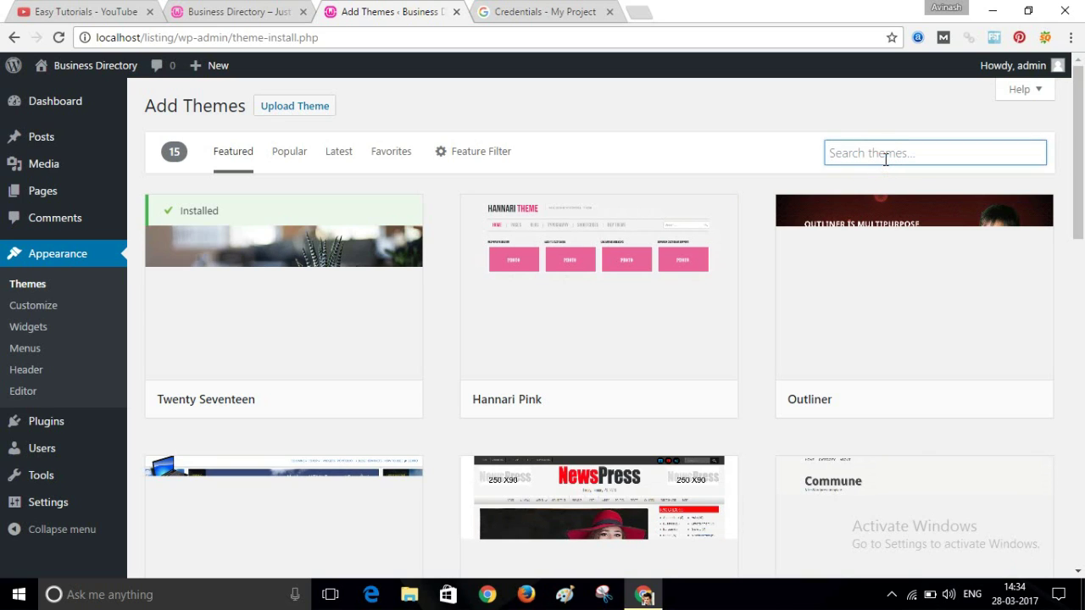
text(d)
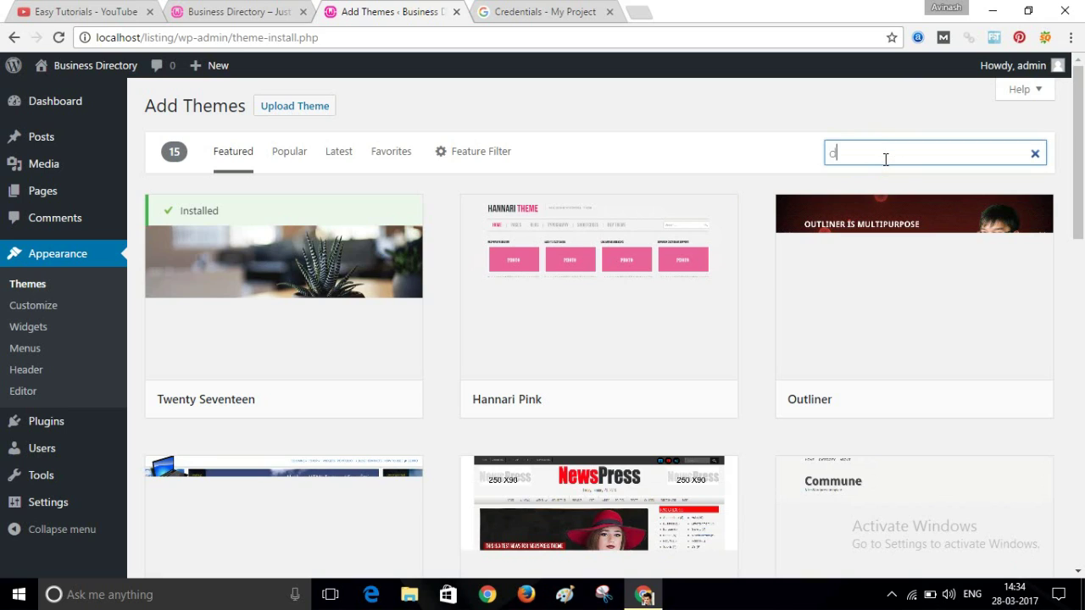
text(irector)
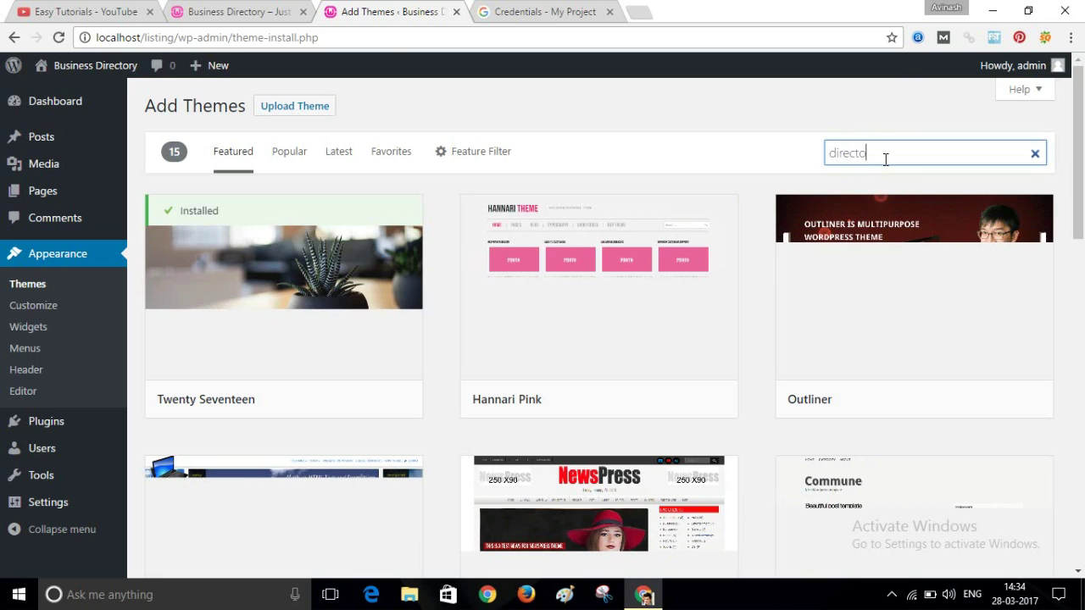
text(y)
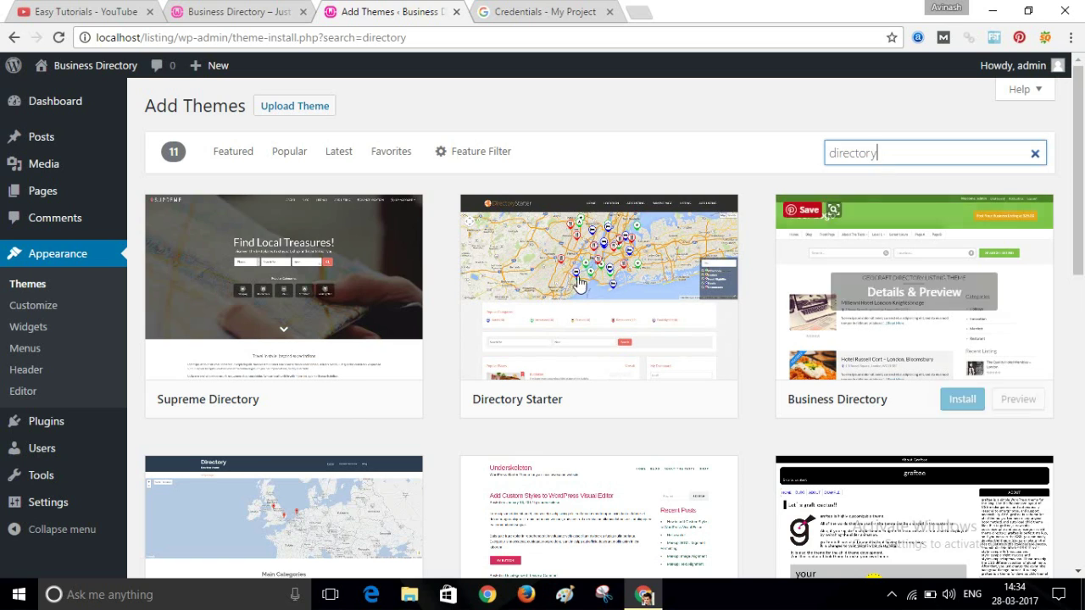
mouse_move(356, 315)
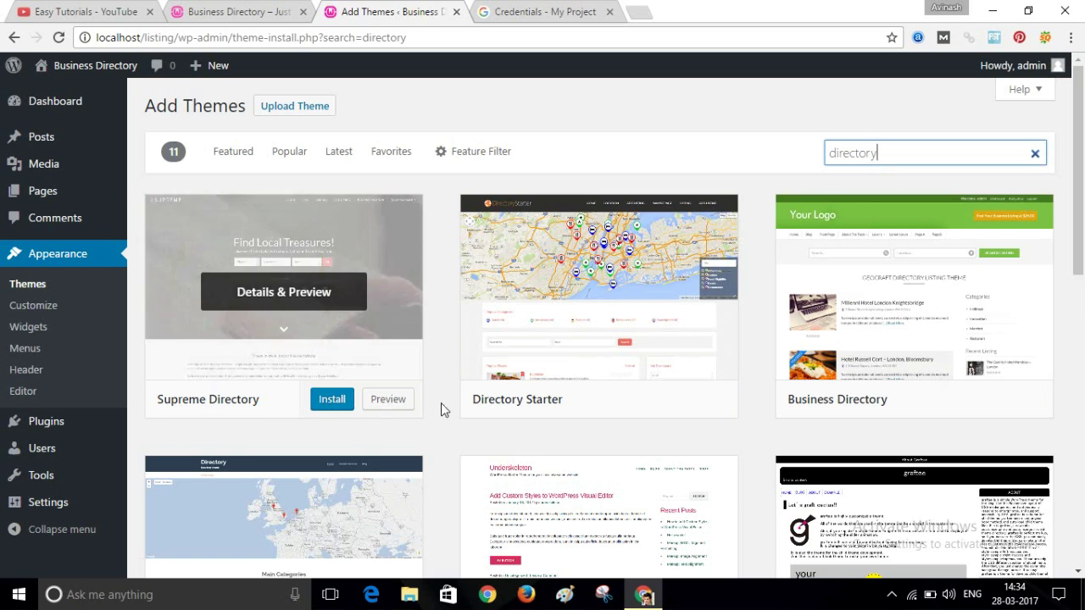
mouse_move(525, 410)
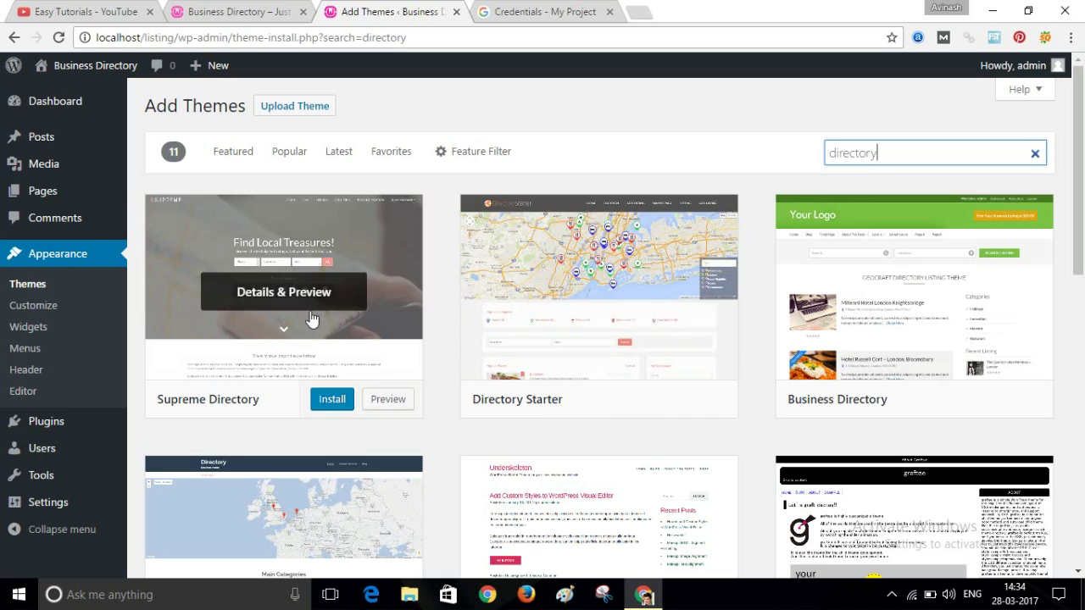
mouse_move(333, 298)
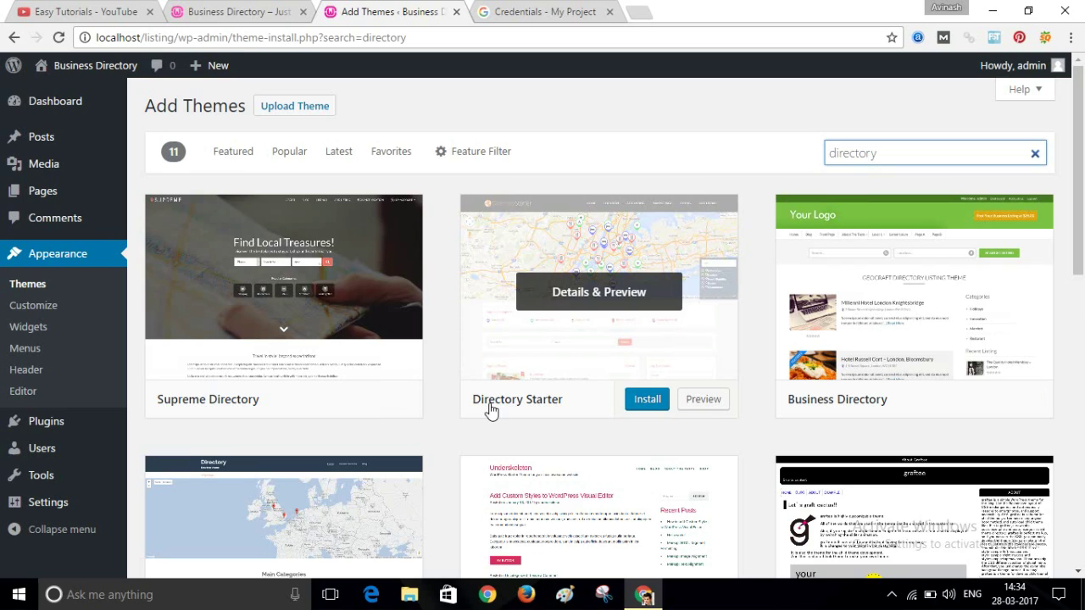
Step: Install the Directory Starter and Supreme Directory themes, then activate Supreme Directory
click(648, 404)
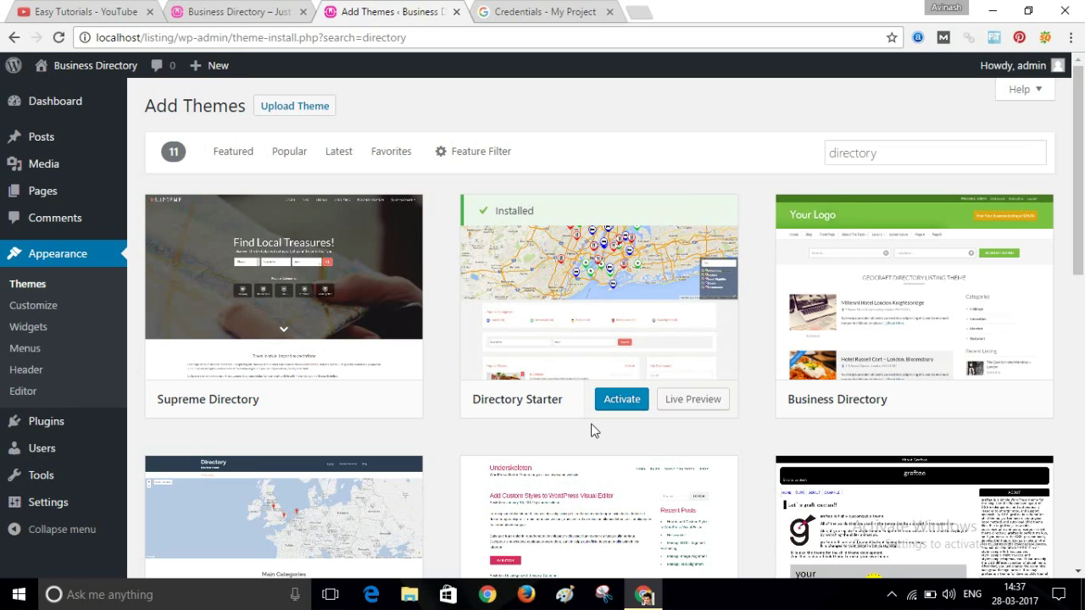
mouse_move(364, 405)
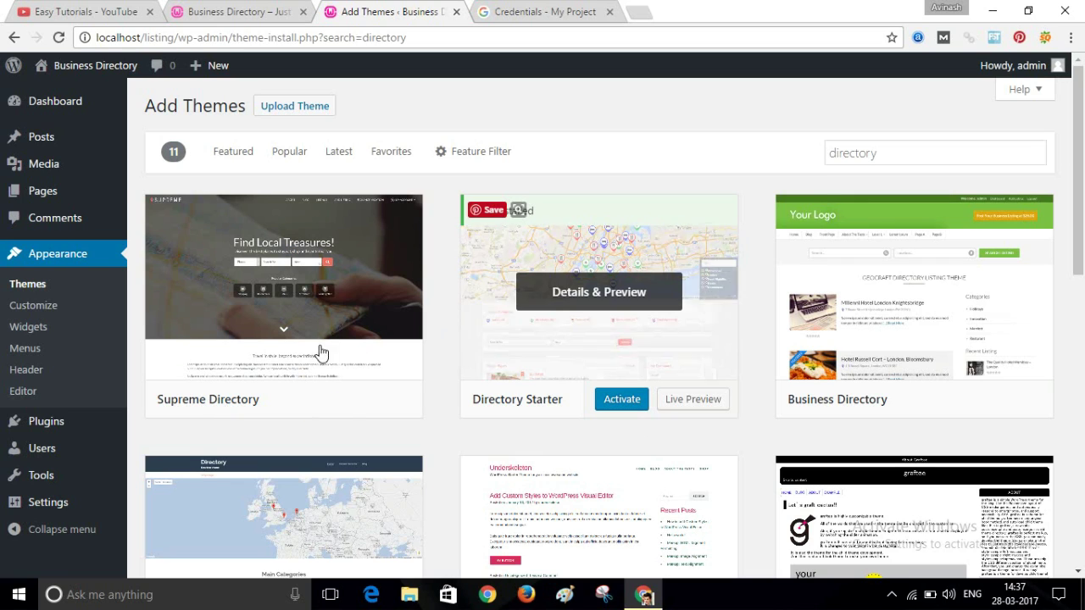
mouse_move(215, 292)
click(331, 399)
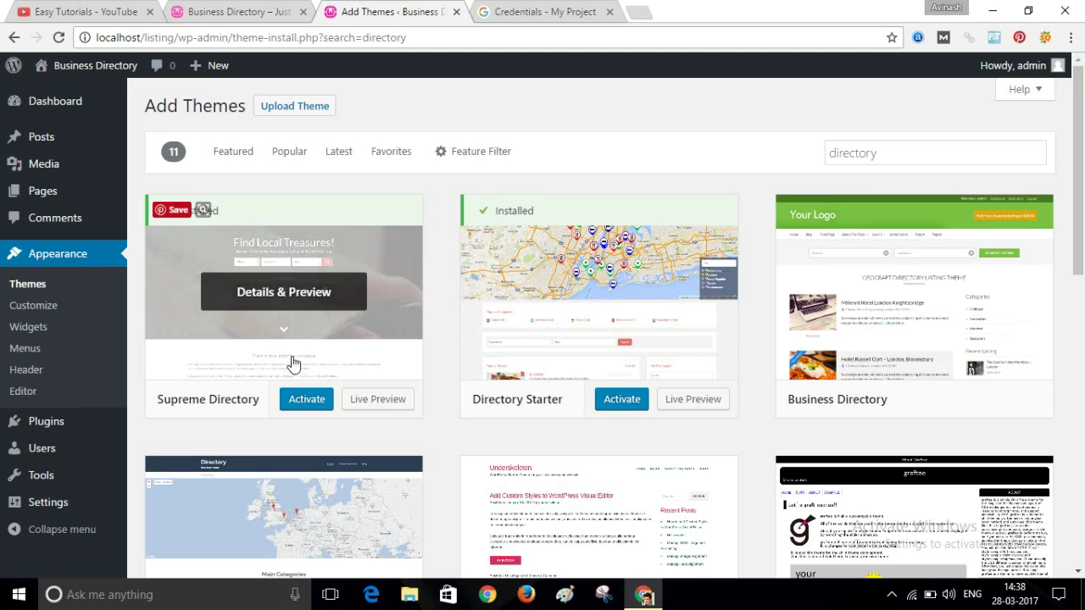
click(305, 404)
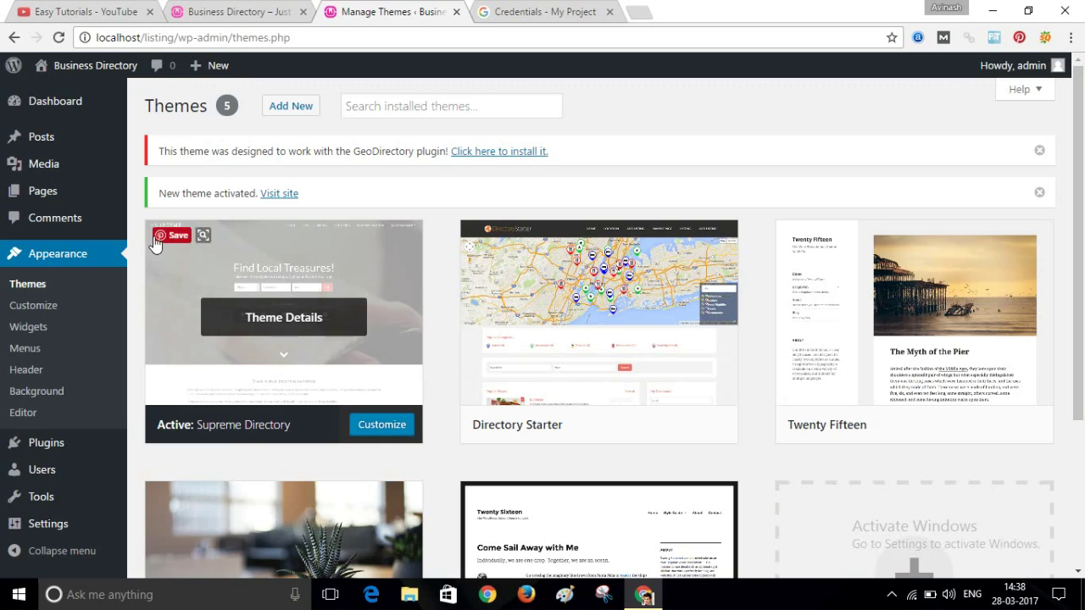
Step: Install the GeoDirectory plugin from the theme's notice link and activate it
click(500, 154)
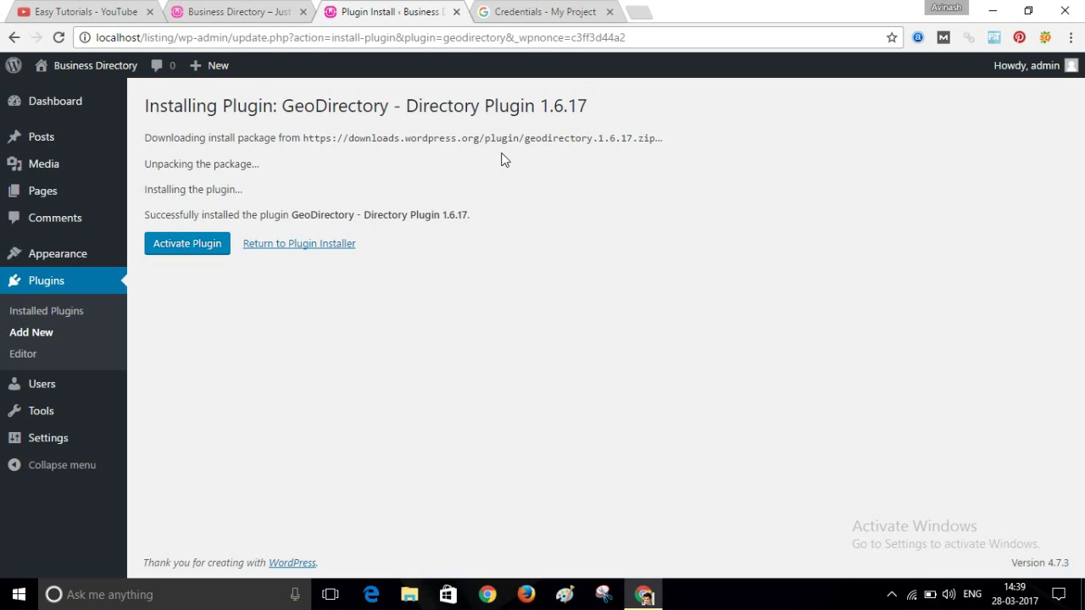
click(191, 254)
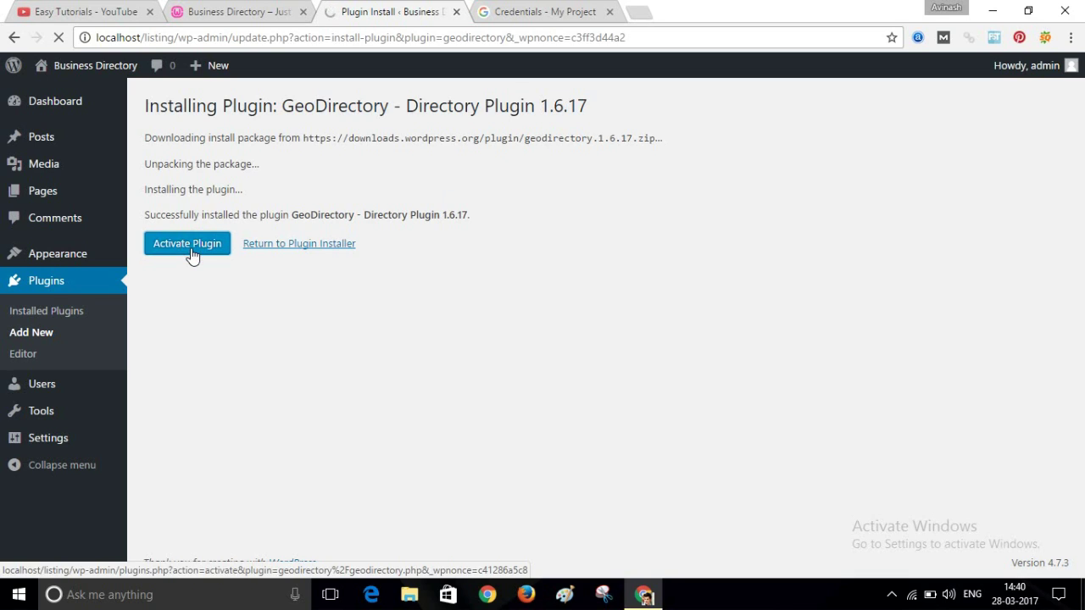
click(188, 246)
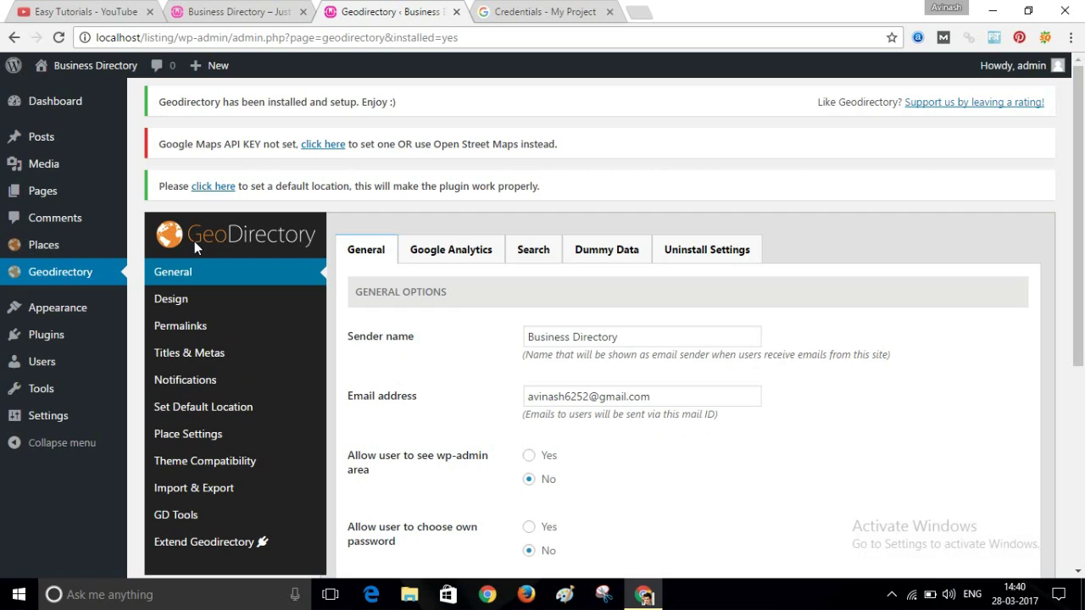
Step: Preview the live site in a new tab with the Supreme Directory theme, then return to GeoDirectory
mouse_move(81, 68)
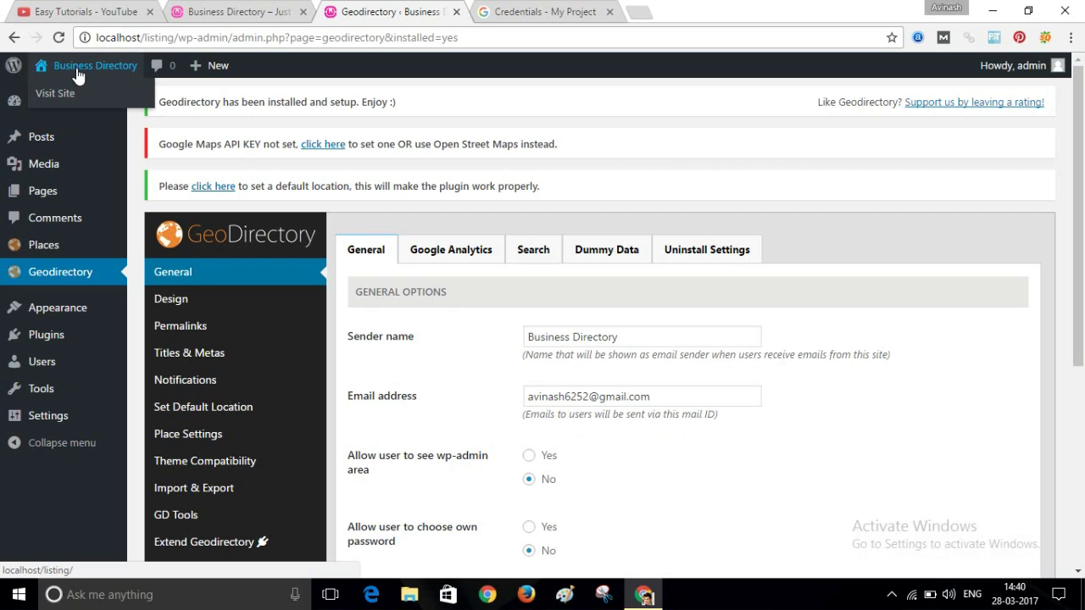
right_click(63, 98)
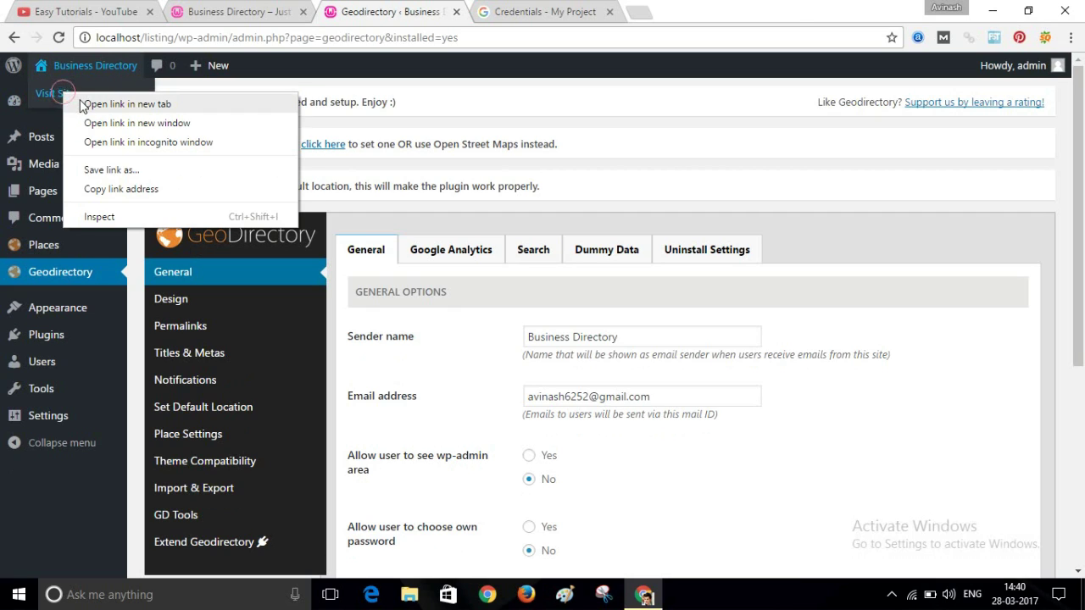
click(81, 104)
click(525, 10)
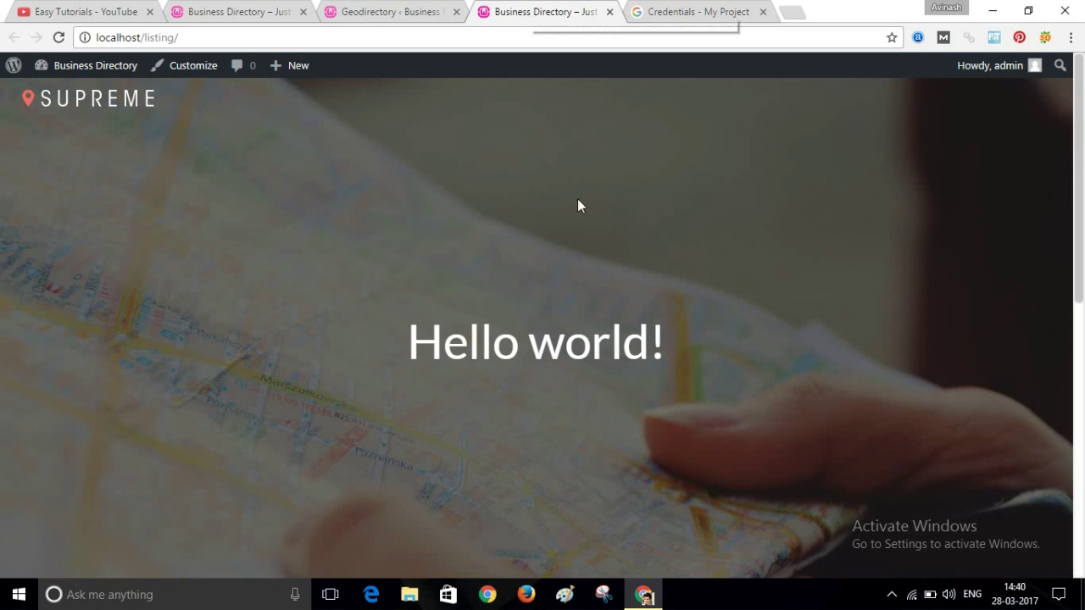
scroll(1083, 170, down, 7)
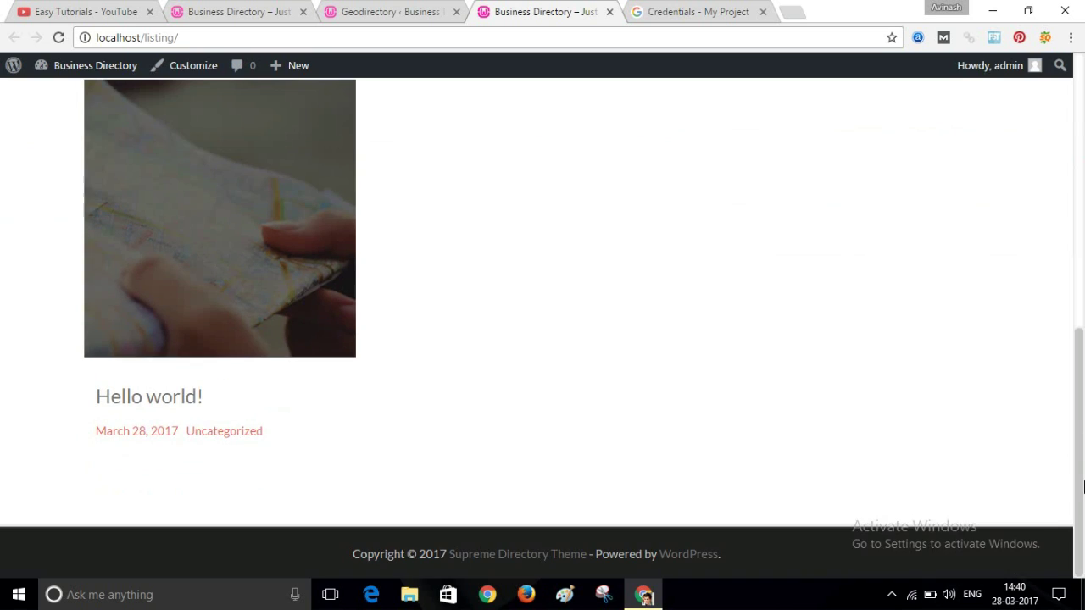
scroll(1083, 161, up, 7)
scroll(1083, 144, down, 6)
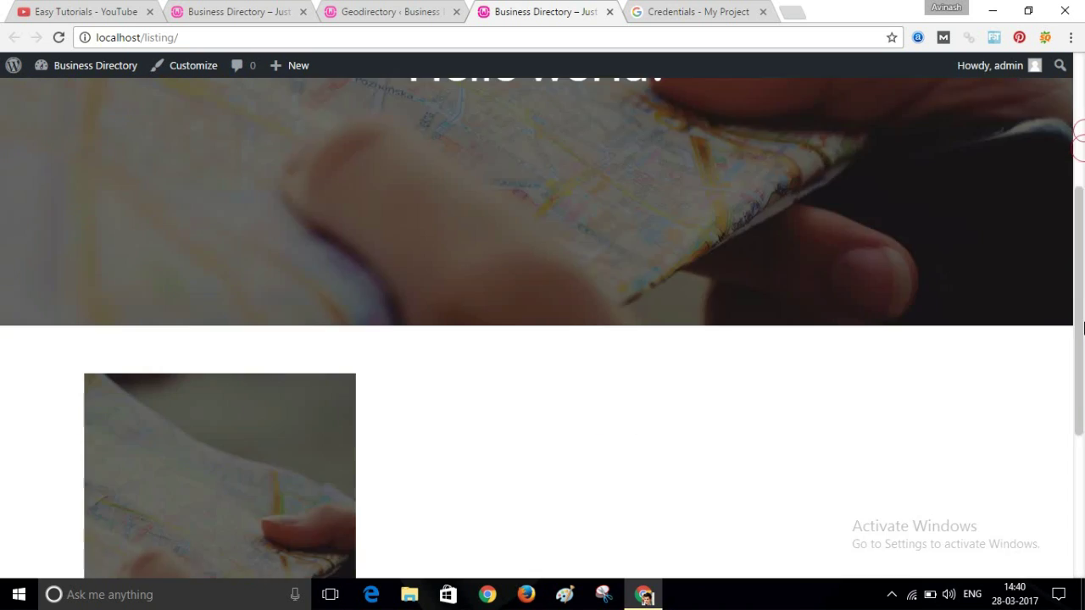
scroll(1083, 127, up, 6)
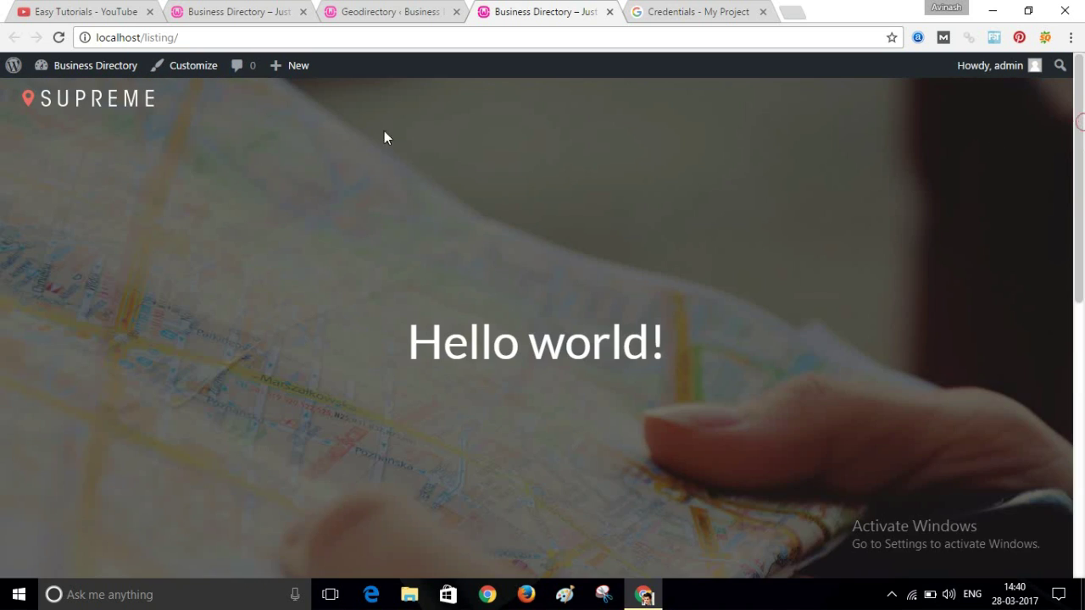
click(373, 12)
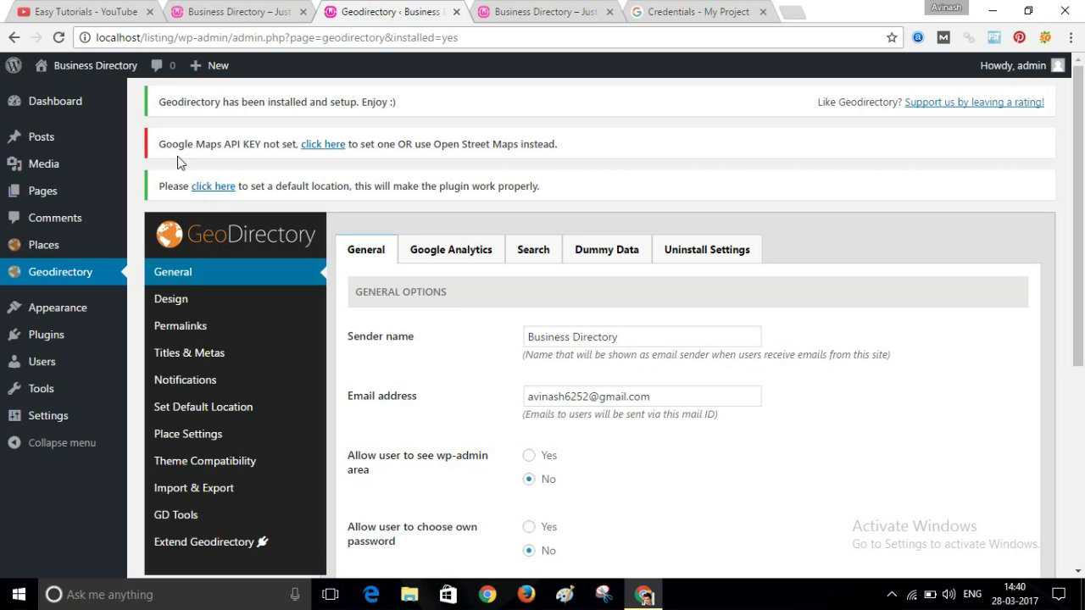
Step: Go to GeoDirectory's Google Maps API key setting and generate a new key in Google Console
click(322, 146)
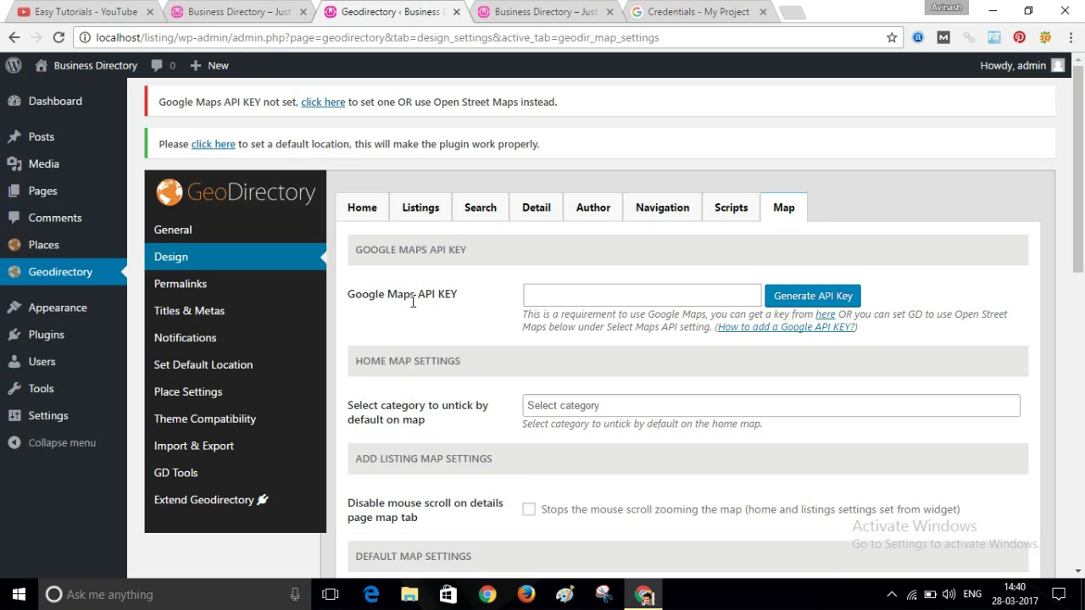
click(550, 303)
click(448, 314)
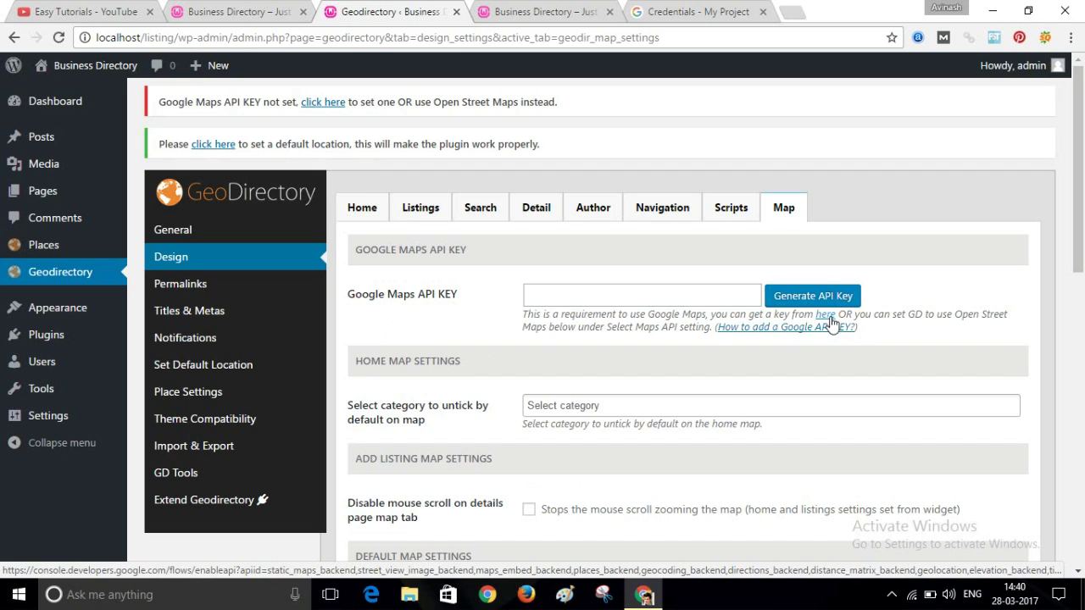
click(825, 314)
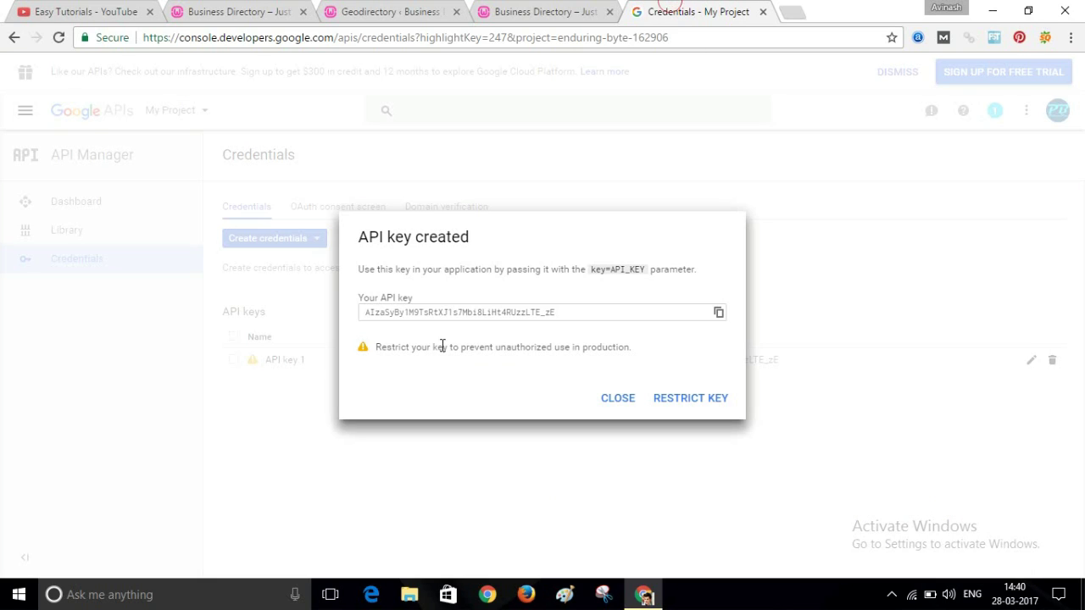
Step: Copy the new API key from Google Console and focus GeoDirectory's Google Maps API KEY field
click(508, 313)
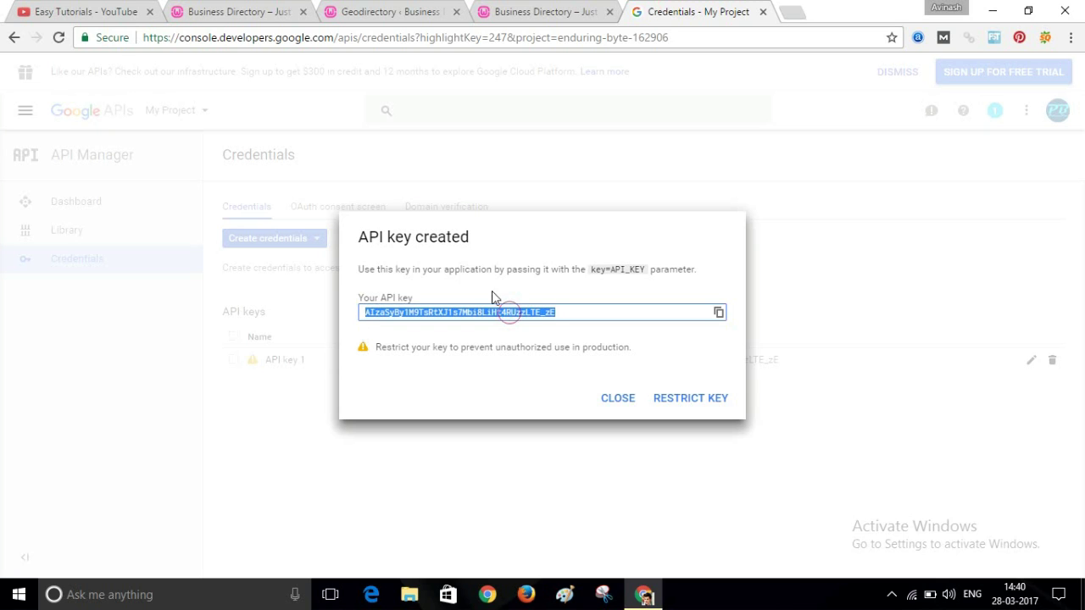
click(718, 313)
click(390, 12)
click(595, 297)
Step: Paste the key into the Google Maps API KEY field and save the map settings
key(ctrl+v)
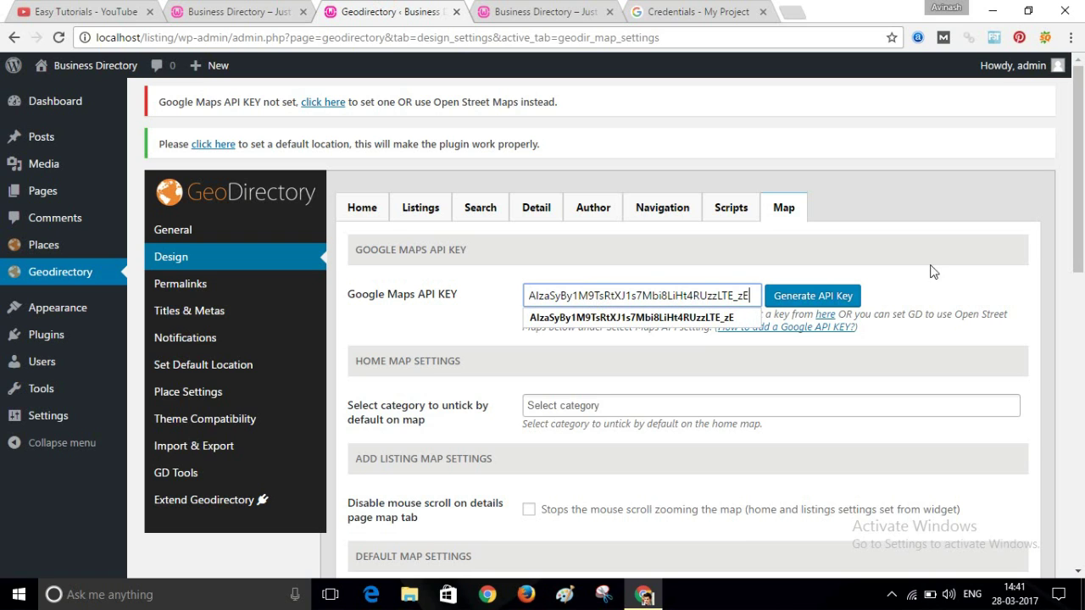
scroll(933, 271, down, 10)
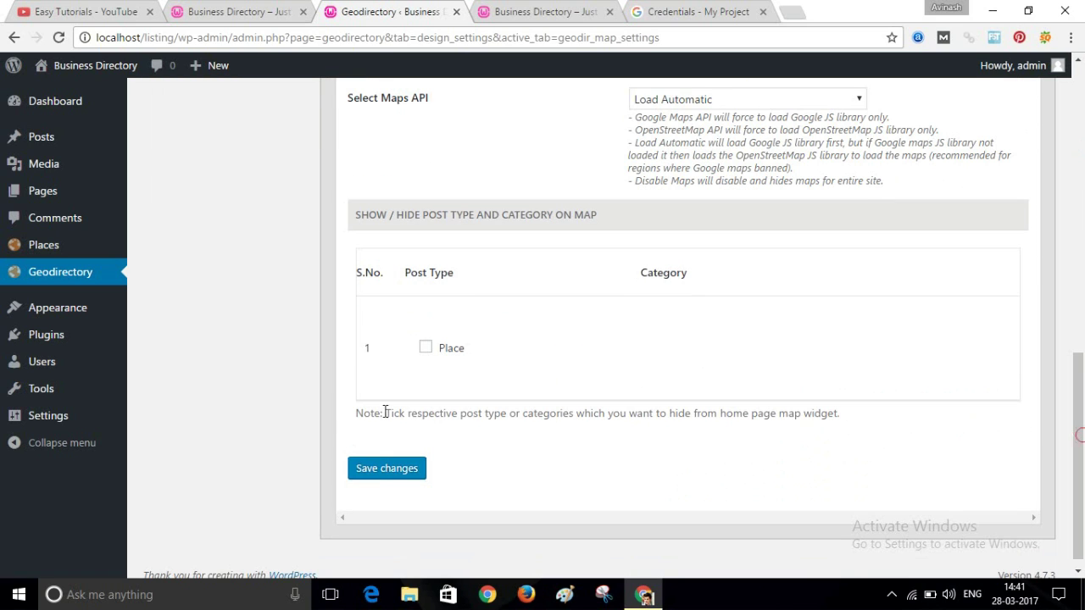
click(383, 471)
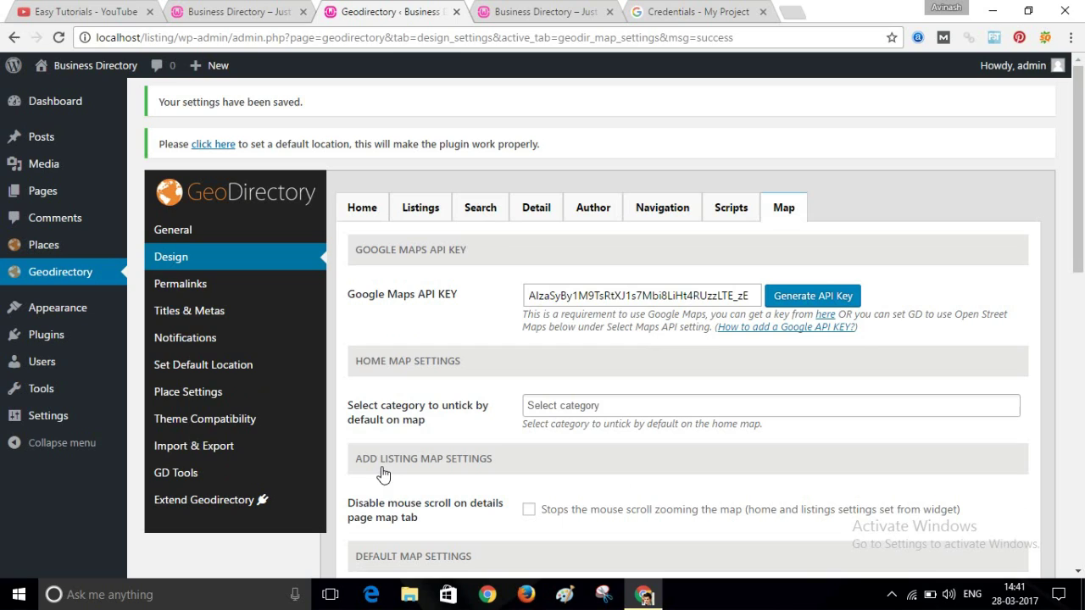
Step: Enter Bangalore as city, Karnataka as region and India as country for the default location
click(195, 369)
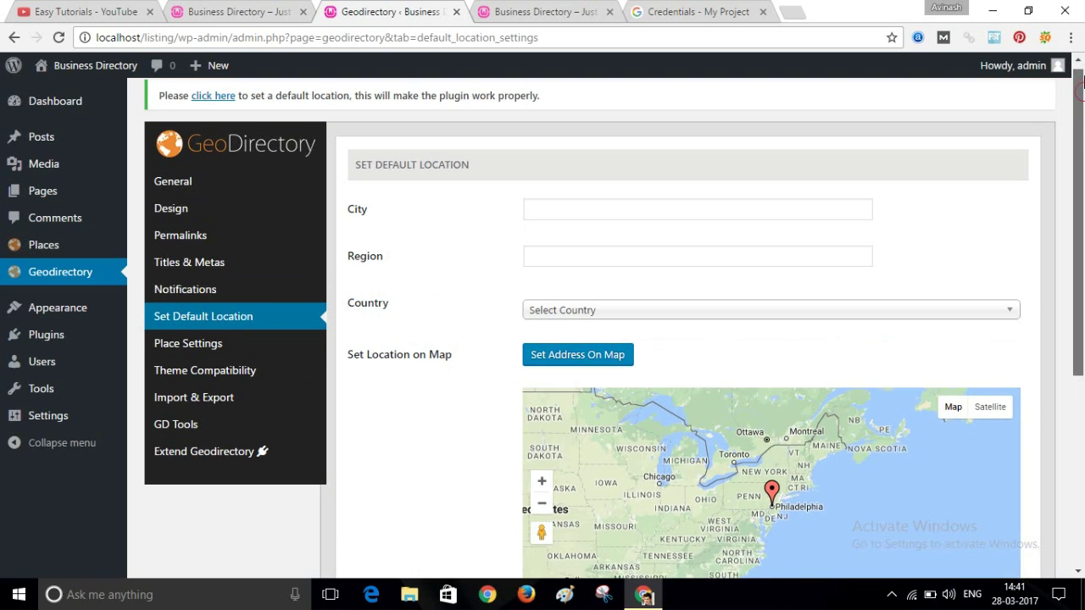
click(683, 211)
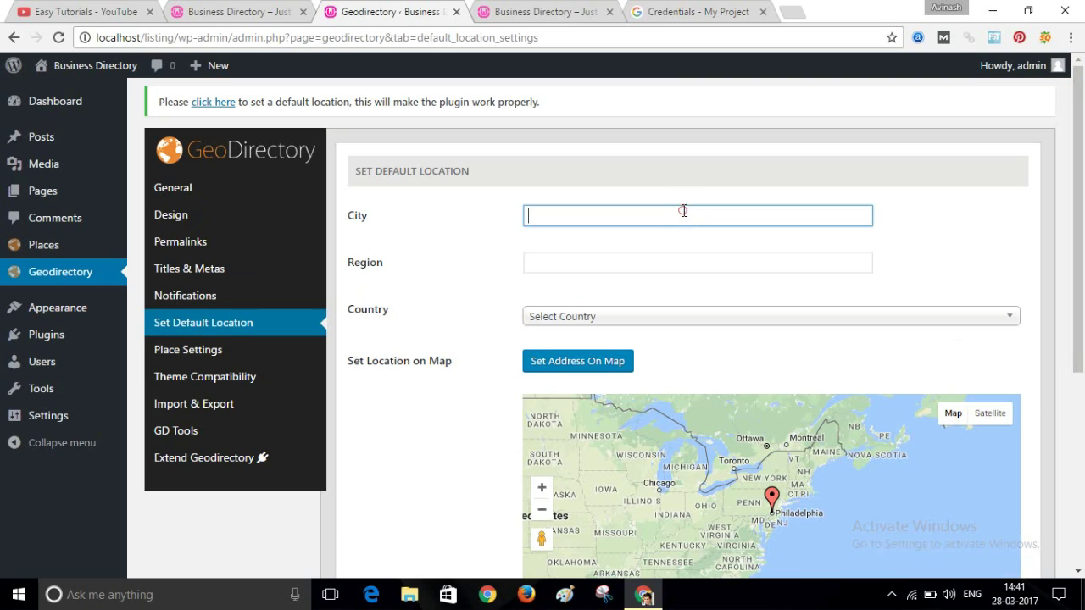
text(Ba)
key(BackSpace)
key(BackSpace)
text(Ba)
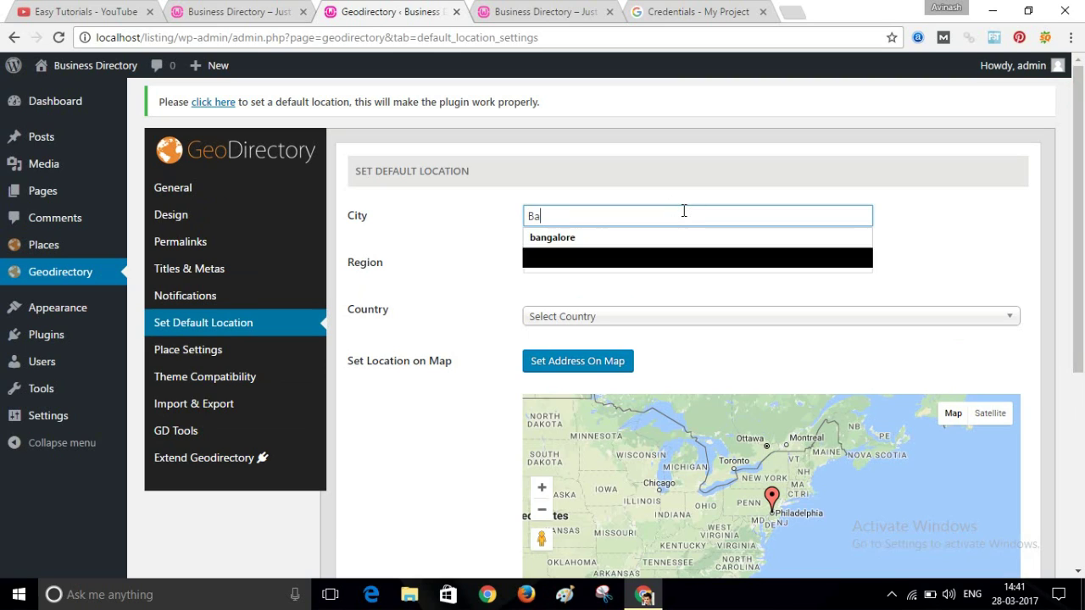
text(ngalore)
click(575, 255)
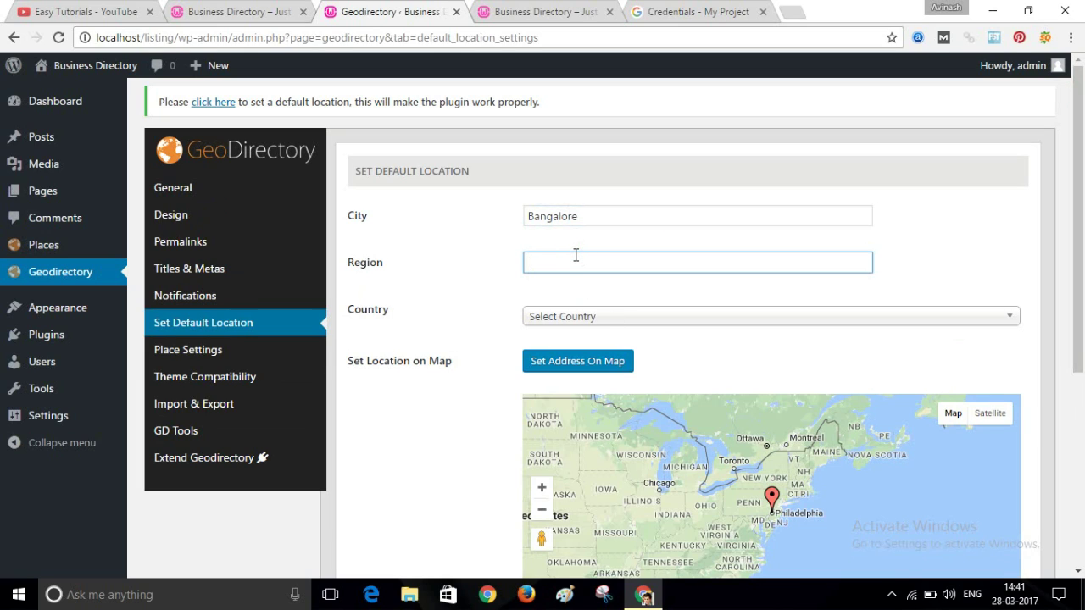
text(Karnataka)
click(574, 285)
click(577, 314)
text(in)
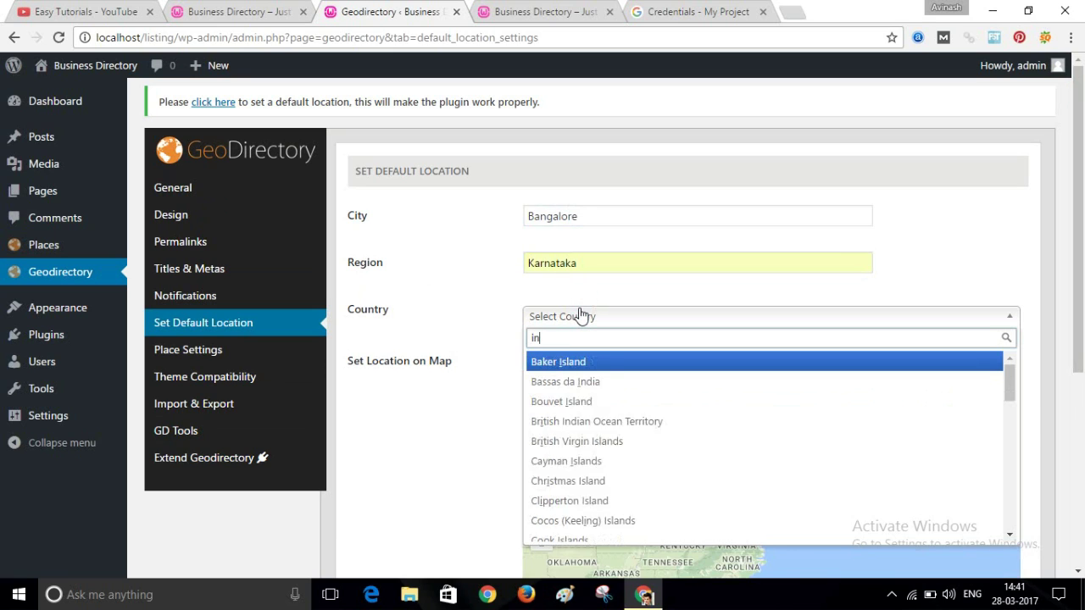
text(dia)
click(564, 402)
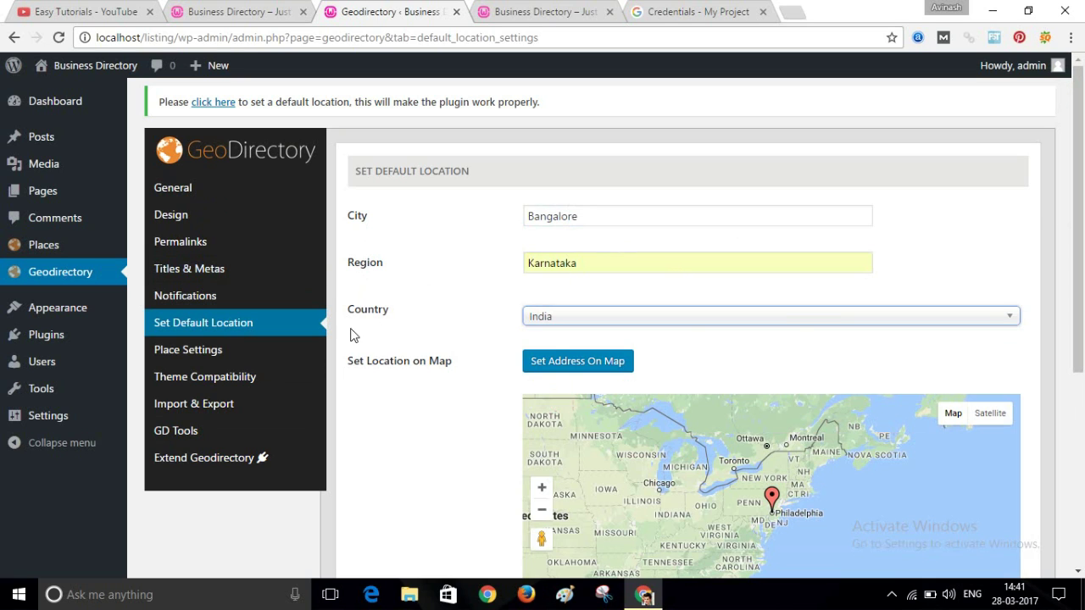
Step: Place the address on the map (12.9715987, 77.59456269999998) and save the default location
drag(1077, 238, 1055, 284)
click(579, 287)
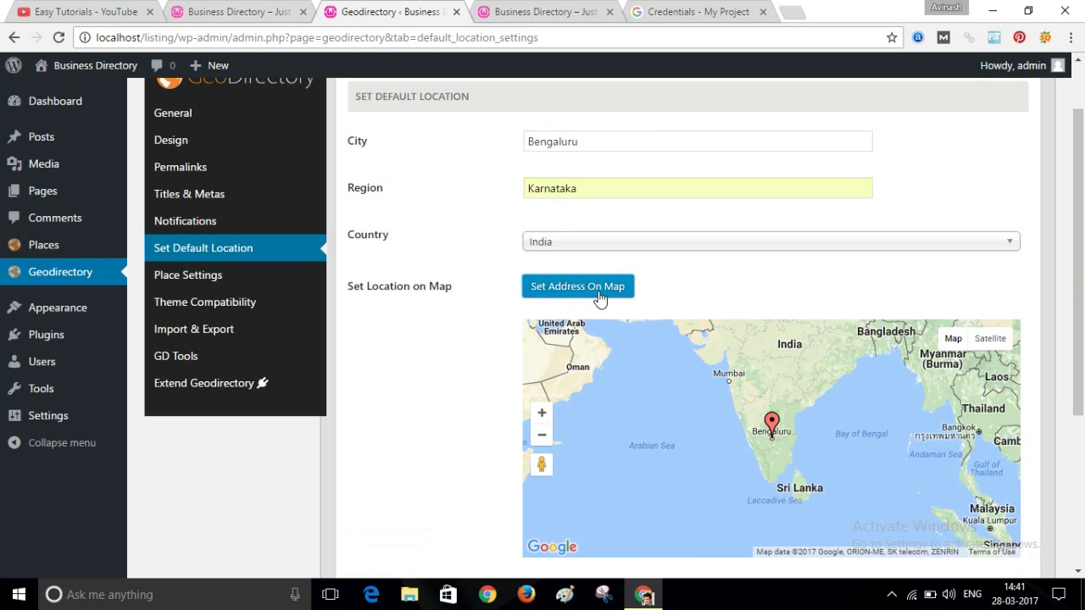
drag(1082, 180, 1080, 330)
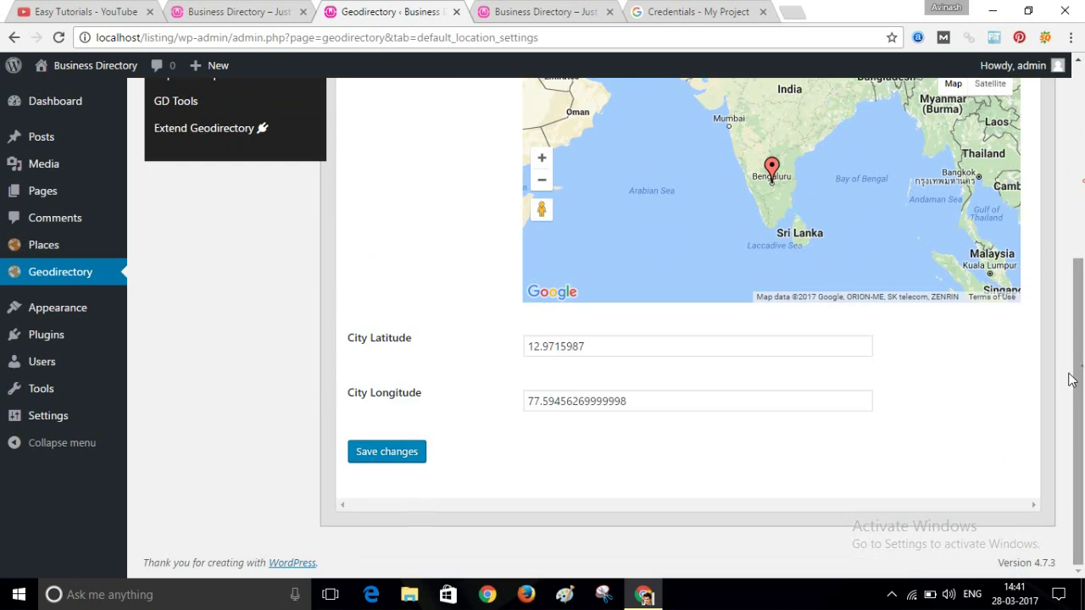
click(385, 458)
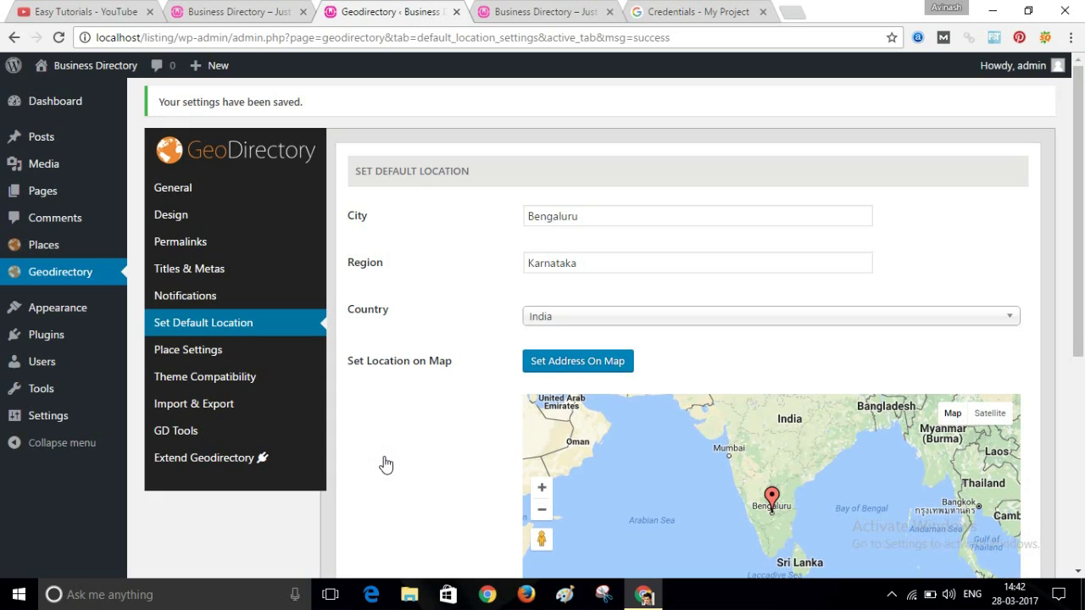
Step: Choose the Post name permalink structure in Settings > Permalinks, save, and return to GeoDirectory
mouse_move(20, 417)
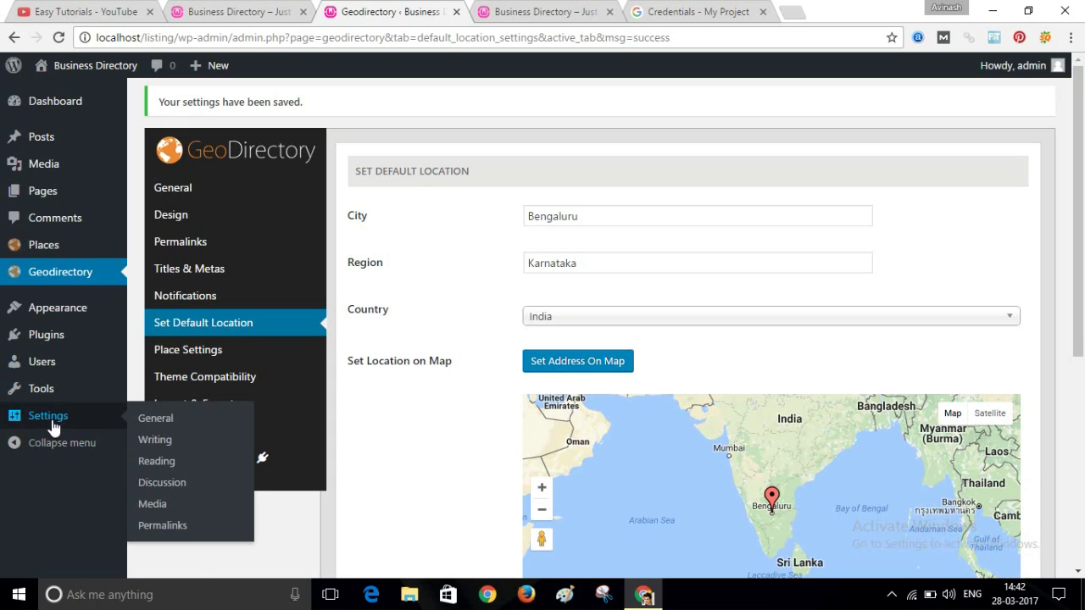
click(158, 527)
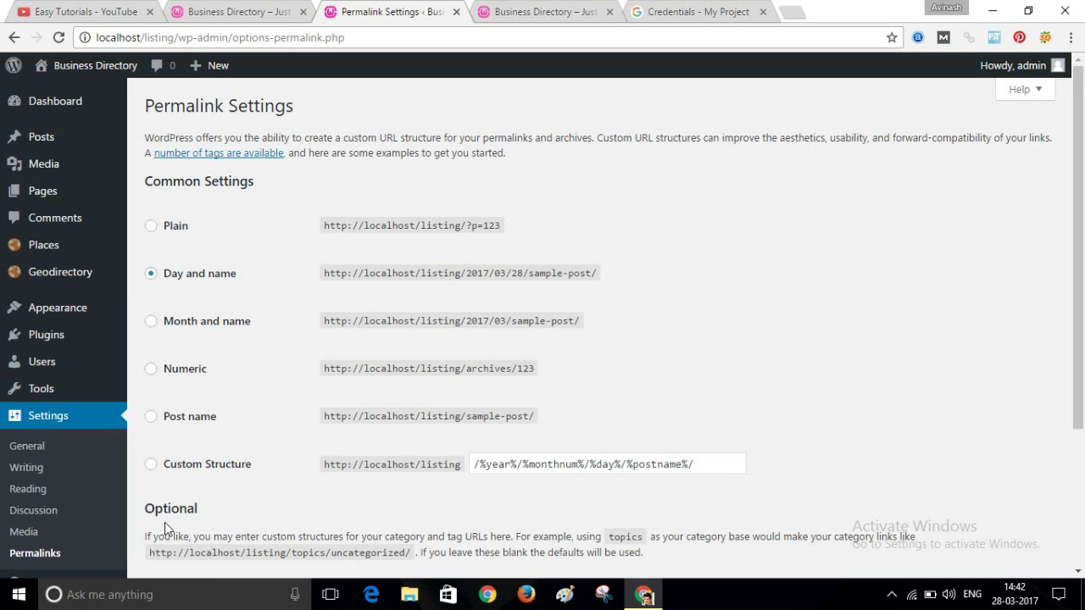
click(153, 418)
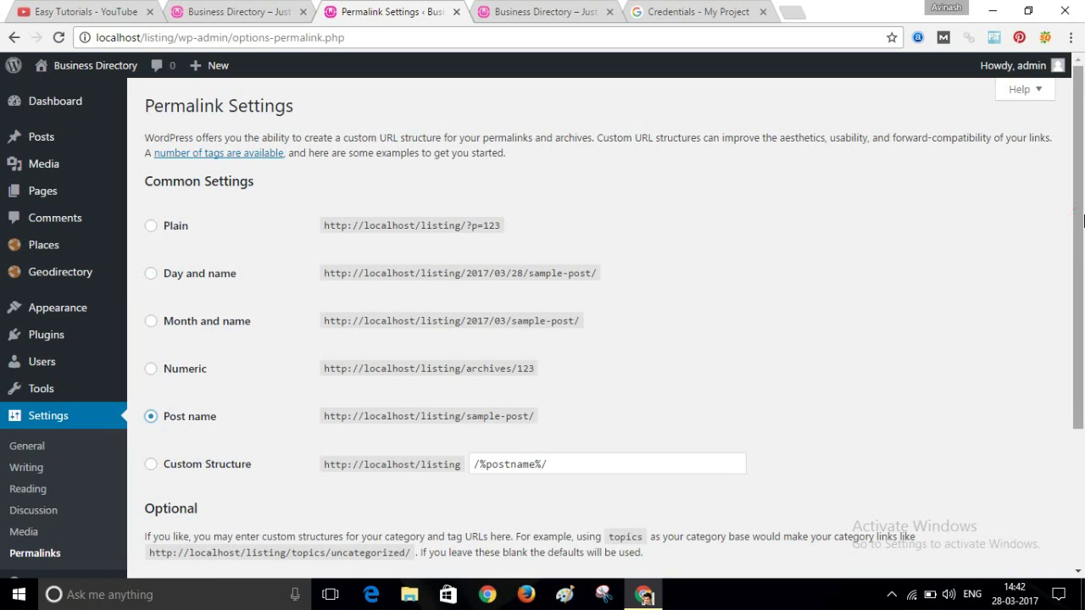
scroll(1083, 220, down, 3)
click(214, 497)
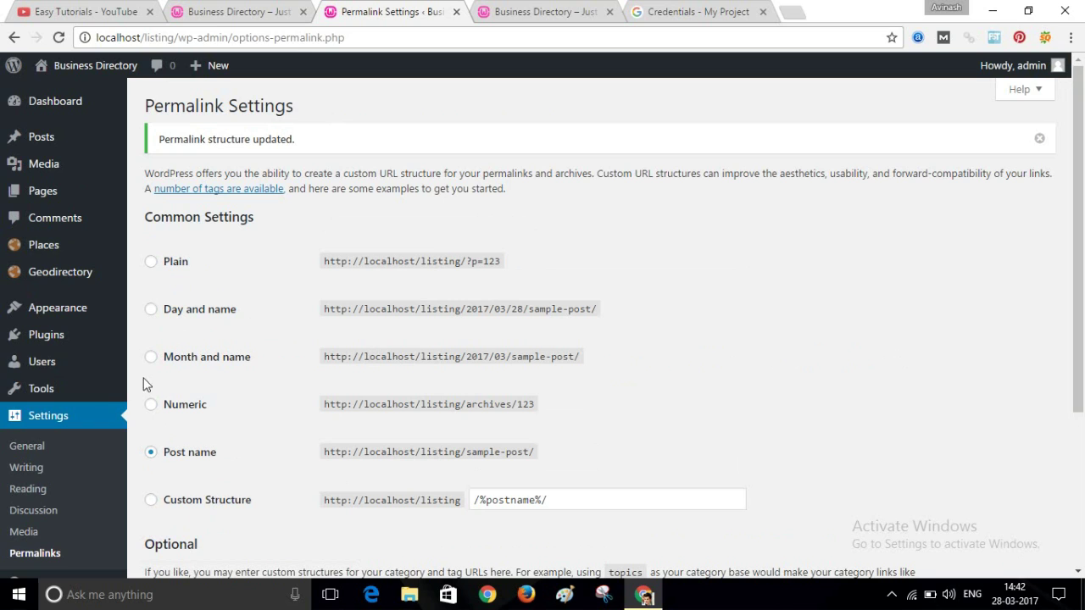
click(60, 280)
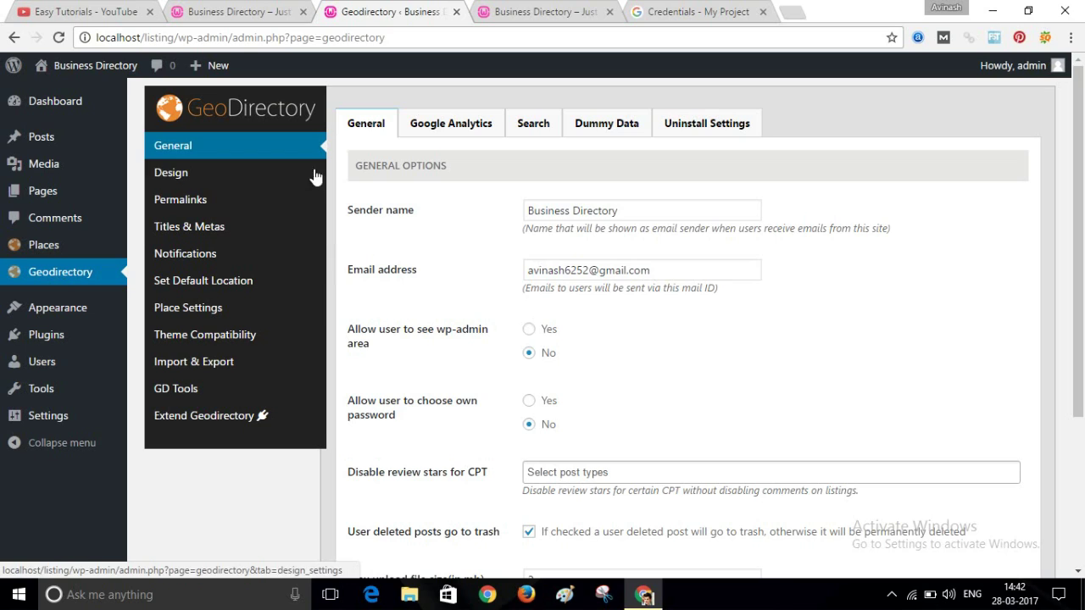
Step: Insert the 30 GeoDirectory dummy places until the progress reads 100% (30 / 30) Complete
click(607, 134)
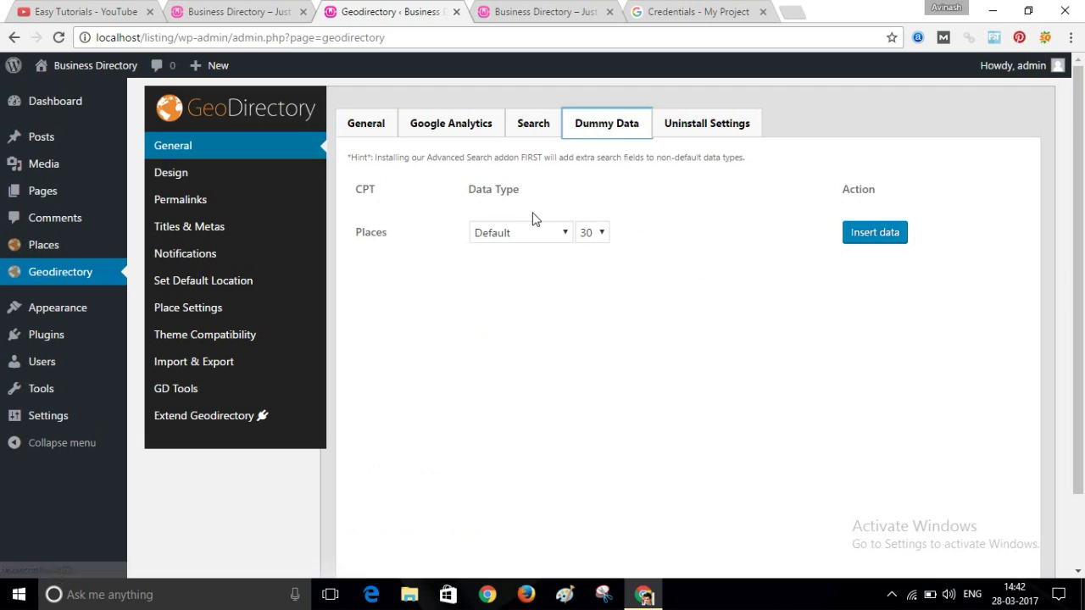
click(877, 238)
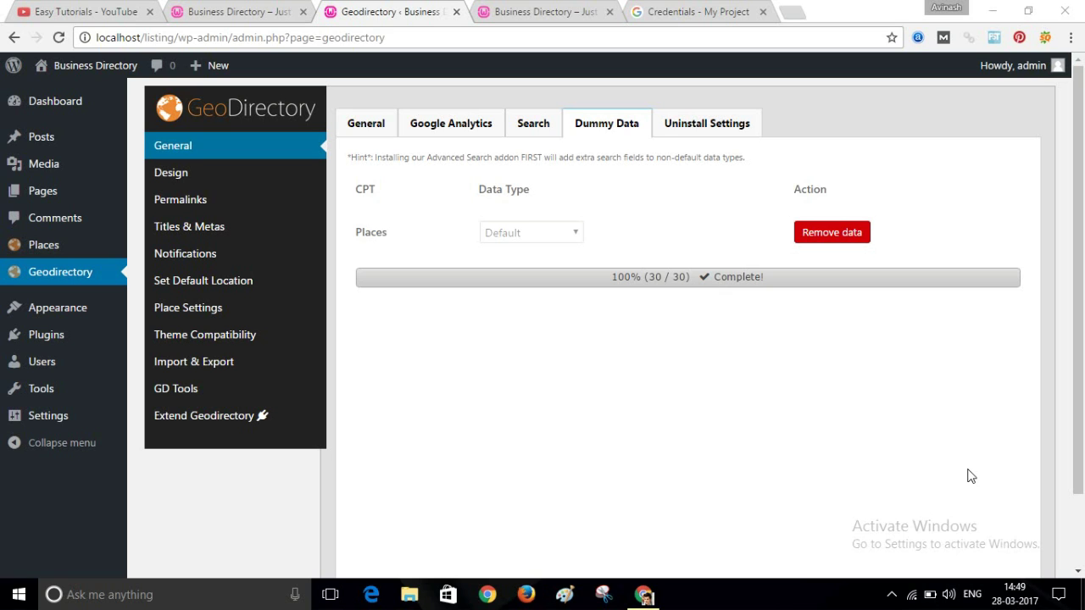
Step: Reload the front page, still showing Hello world!, then go back to the GeoDirectory admin tab
click(589, 10)
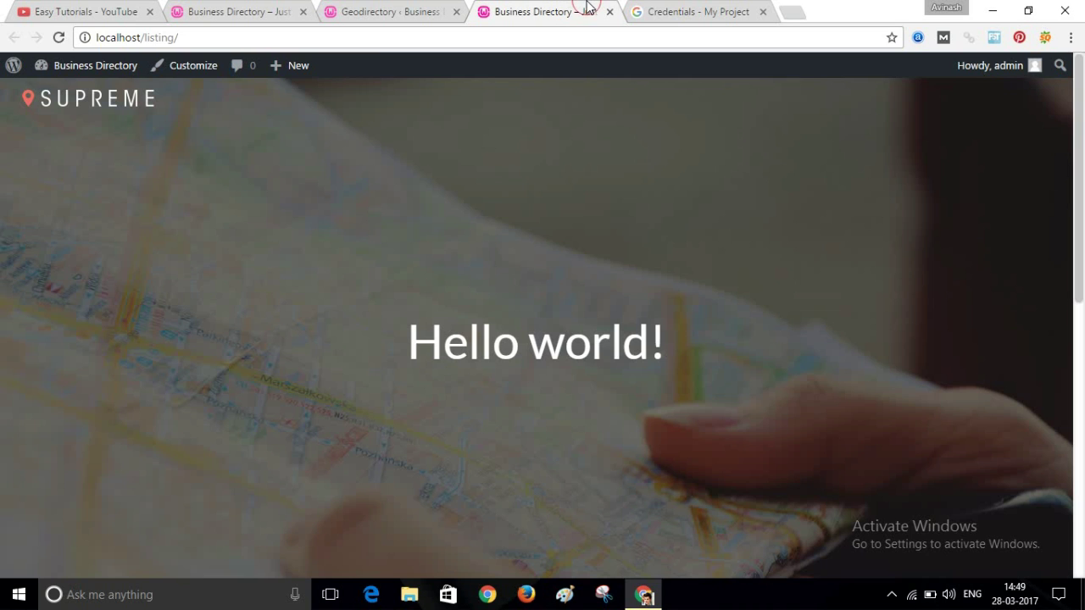
click(59, 38)
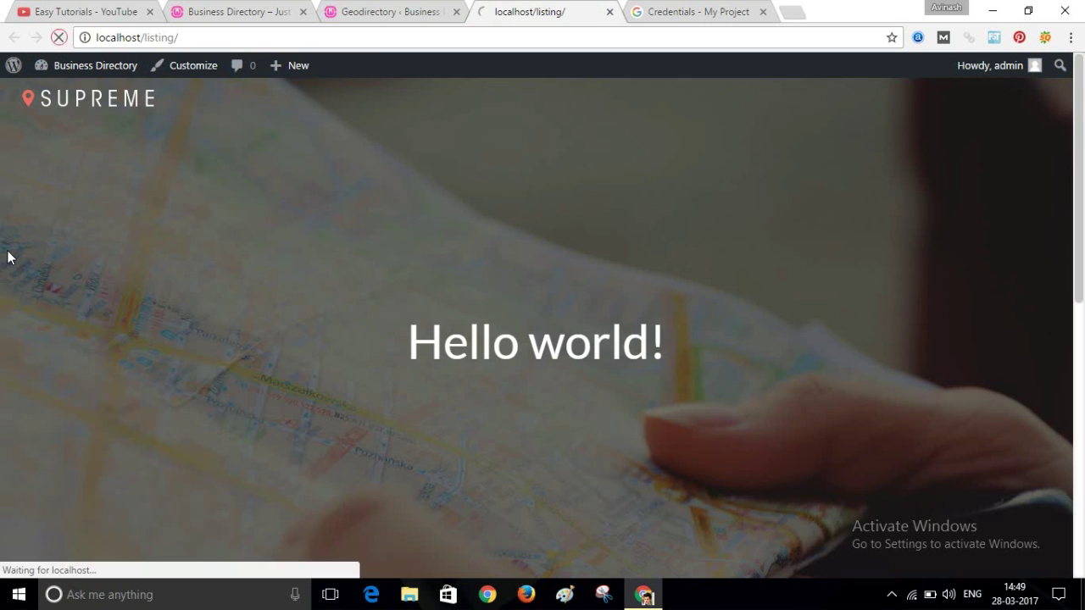
mouse_move(1081, 169)
mouse_down()
mouse_move(1081, 447)
mouse_move(1082, 169)
mouse_move(1081, 191)
mouse_up()
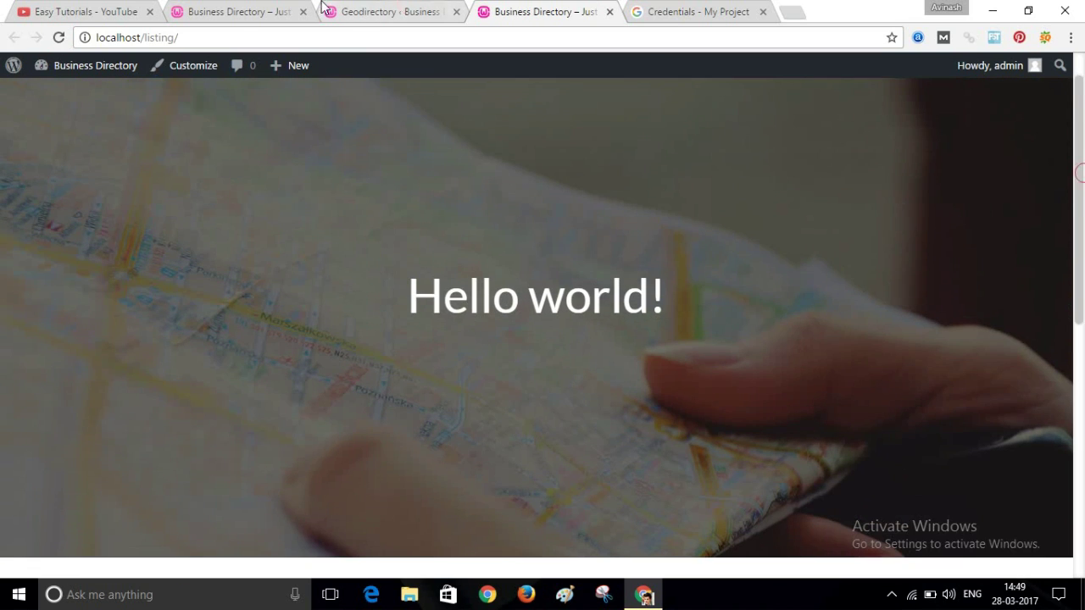
click(373, 12)
mouse_move(44, 423)
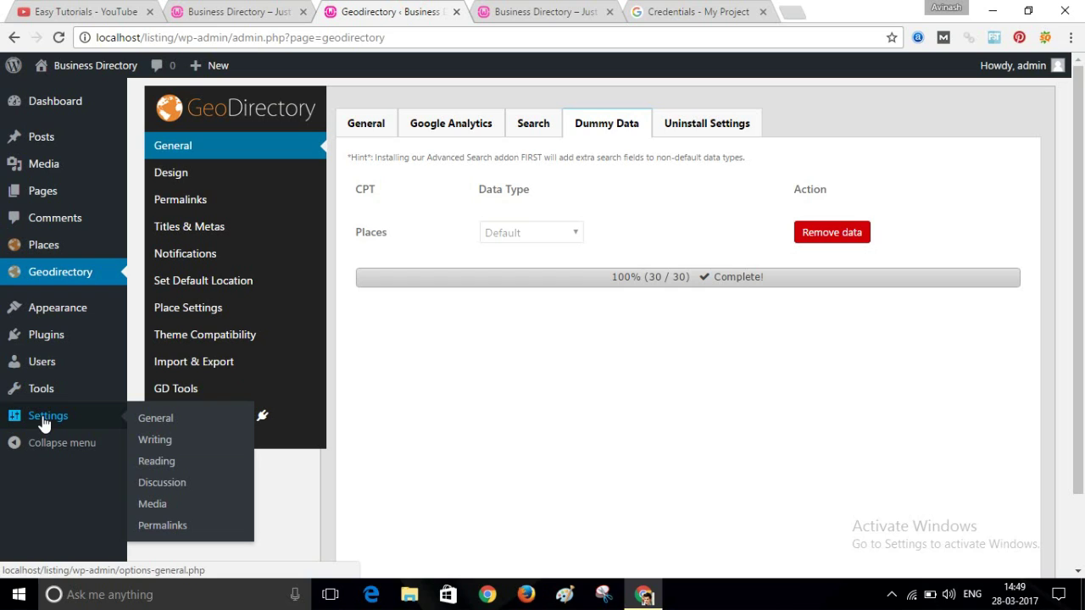
Step: In Reading settings, choose 'A static page' with GD Home page as Front page and save
click(157, 462)
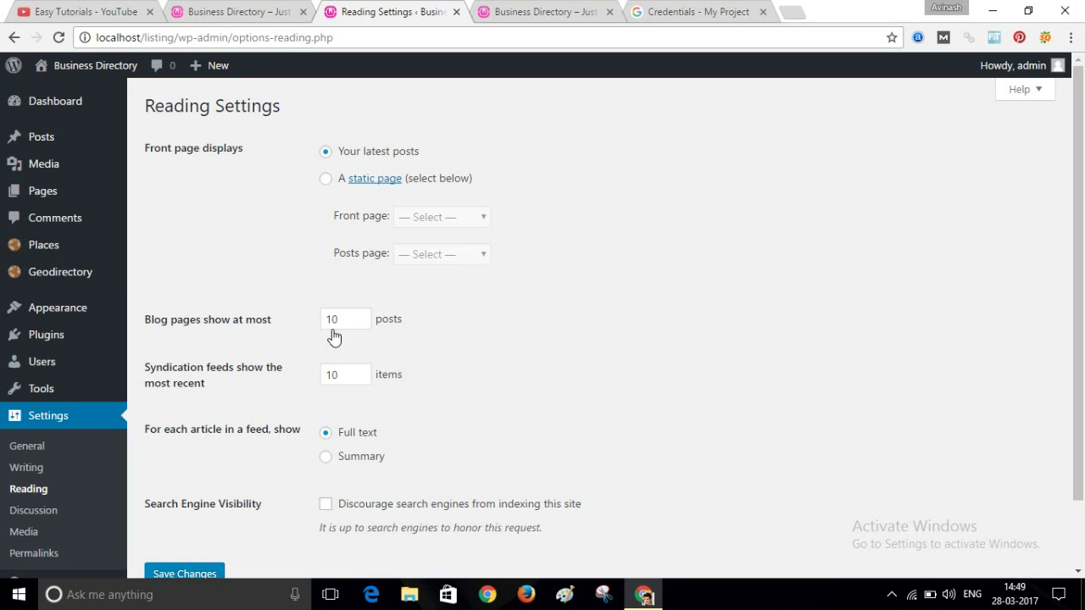
click(326, 180)
click(460, 216)
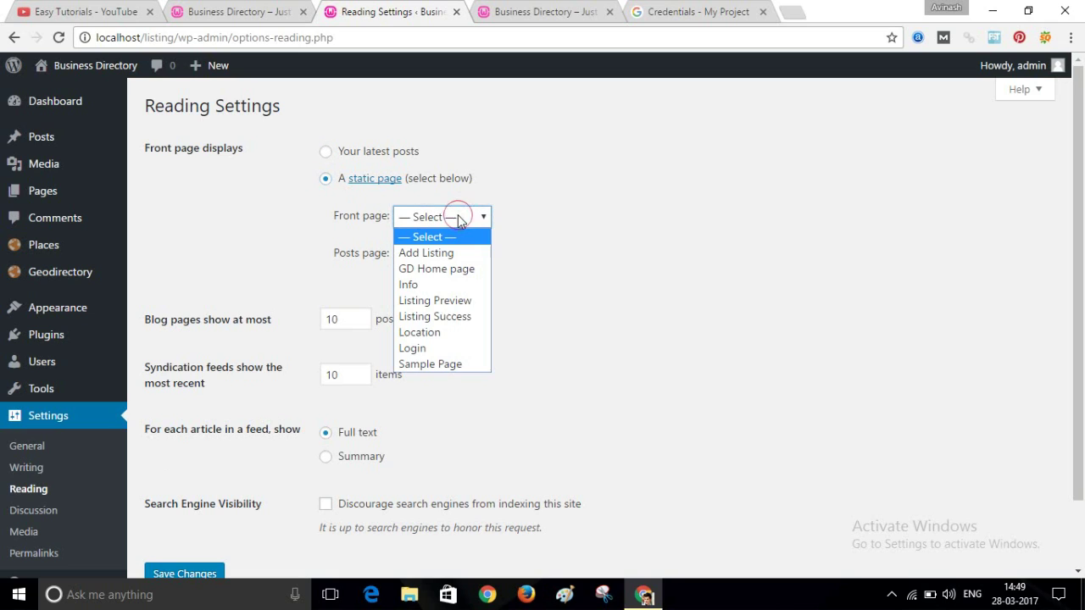
click(433, 269)
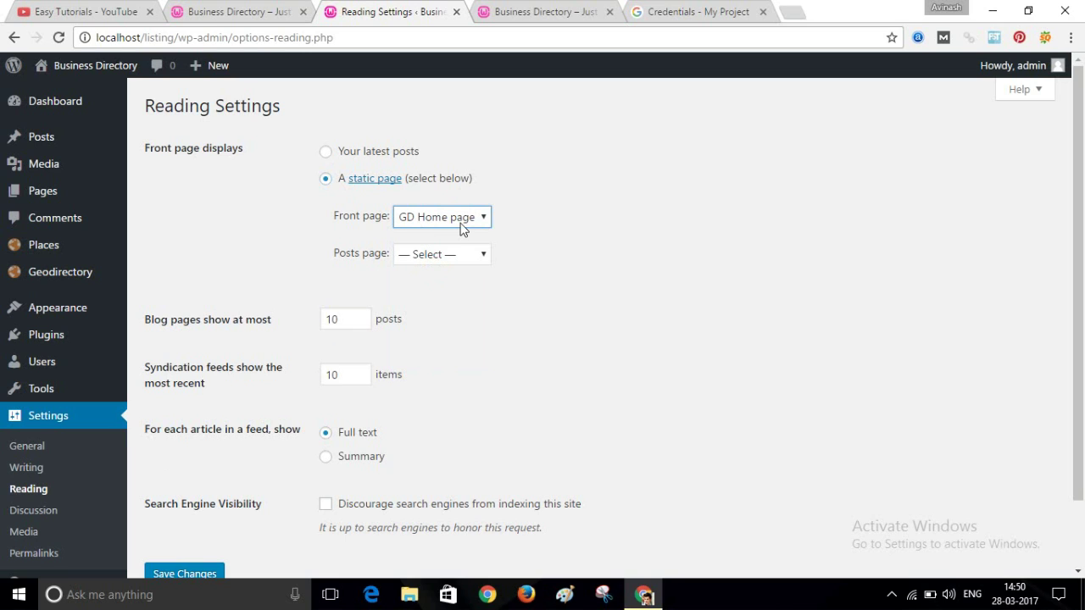
drag(1077, 314, 1077, 380)
click(185, 500)
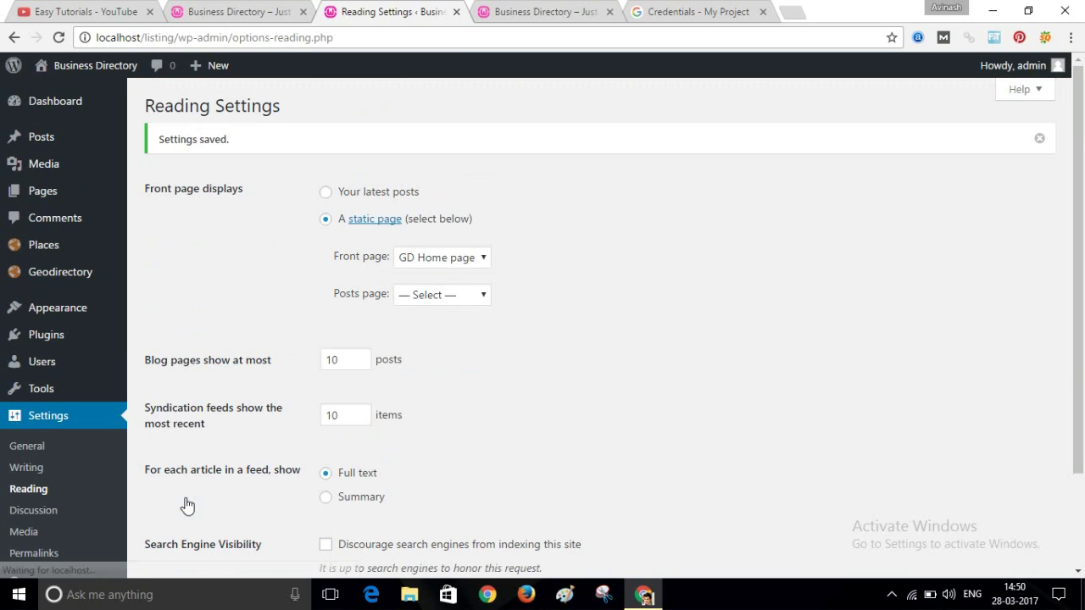
click(476, 10)
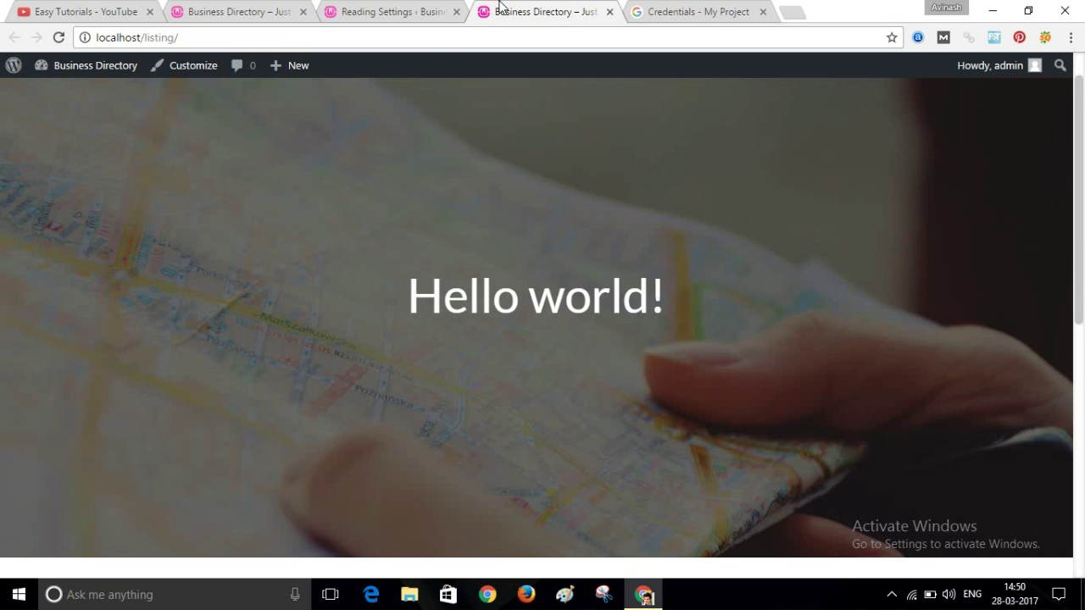
Step: Reload the front page to see GD Home page's search, categories and map, then return to Reading Settings
click(59, 37)
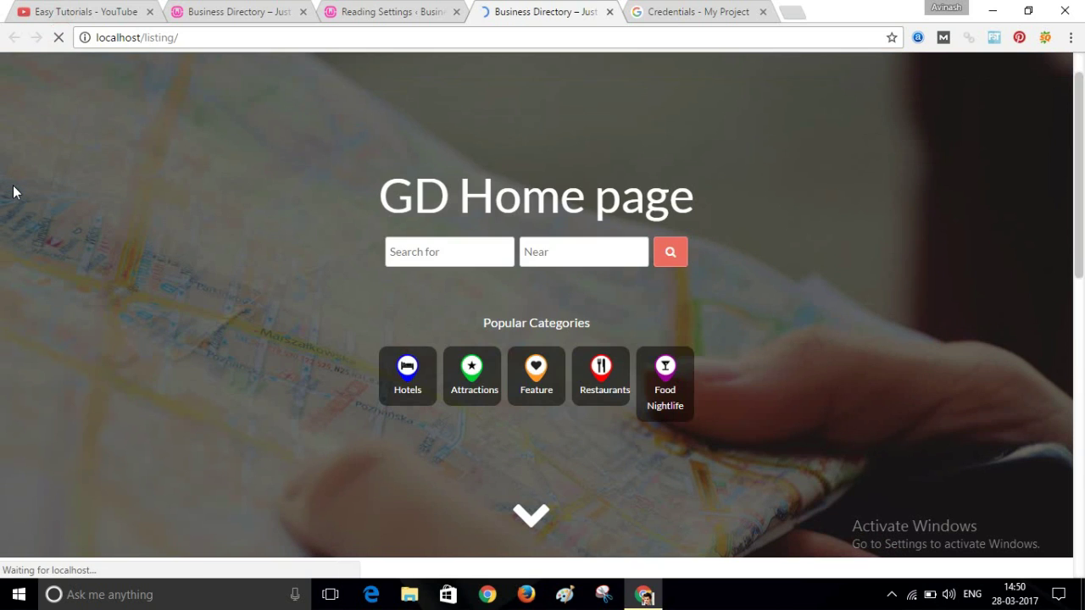
mouse_move(1083, 119)
mouse_down()
mouse_move(1083, 503)
mouse_move(1082, 99)
mouse_up()
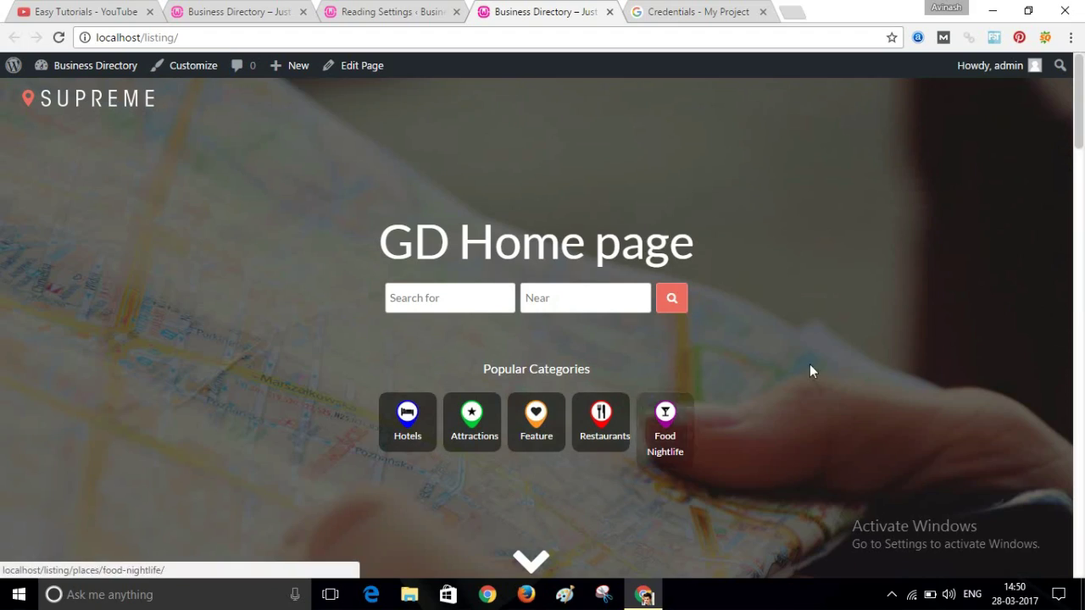
mouse_move(1081, 119)
mouse_down()
mouse_move(1082, 498)
mouse_move(1083, 114)
mouse_up()
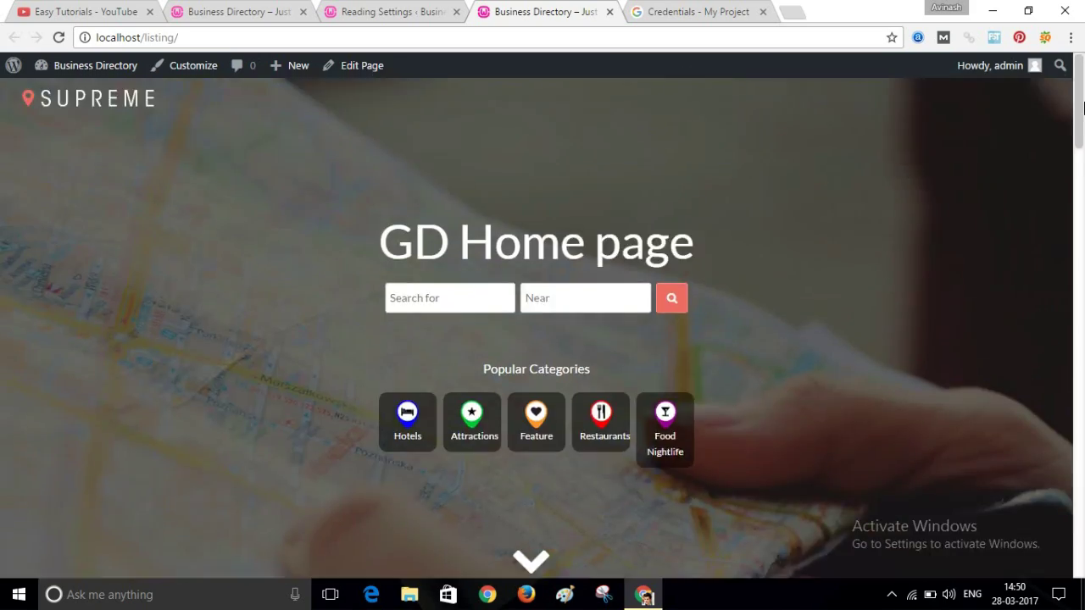
click(381, 7)
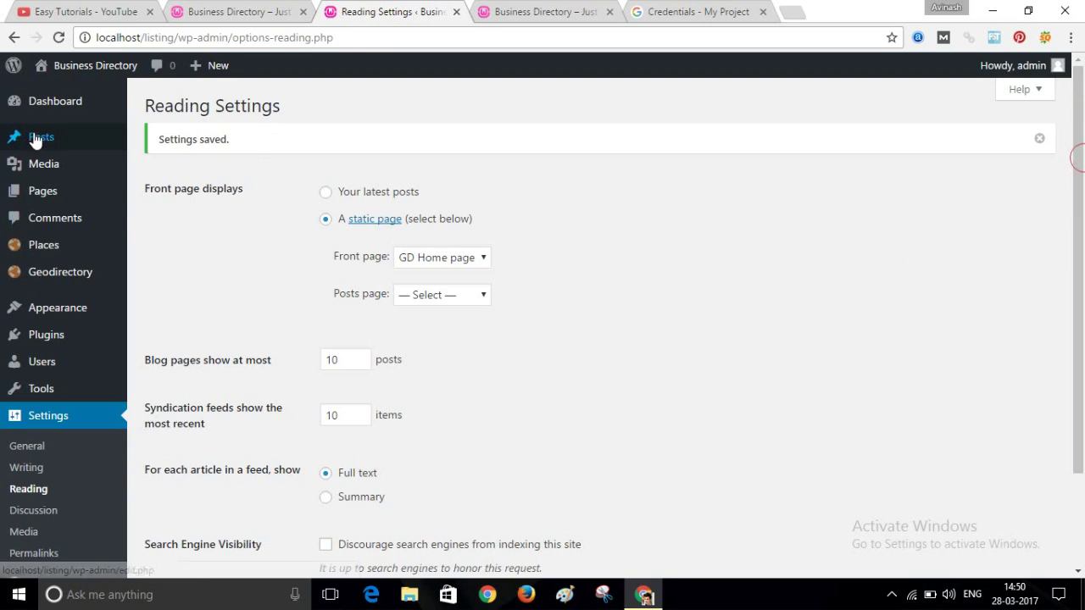
Step: Open GD Home page from All Pages for editing and check its heading on the front page
click(38, 192)
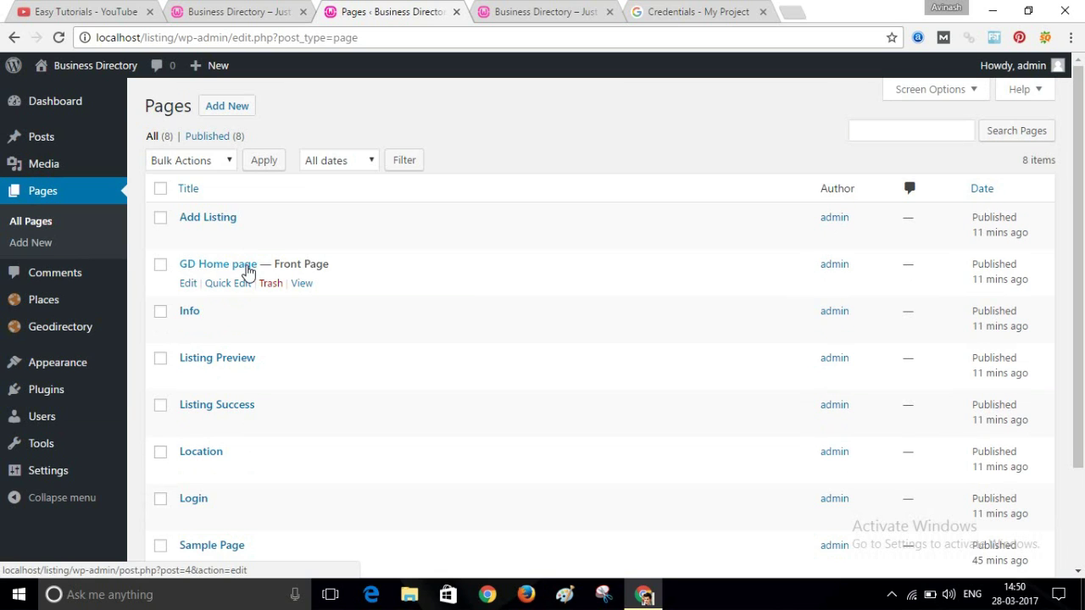
click(246, 266)
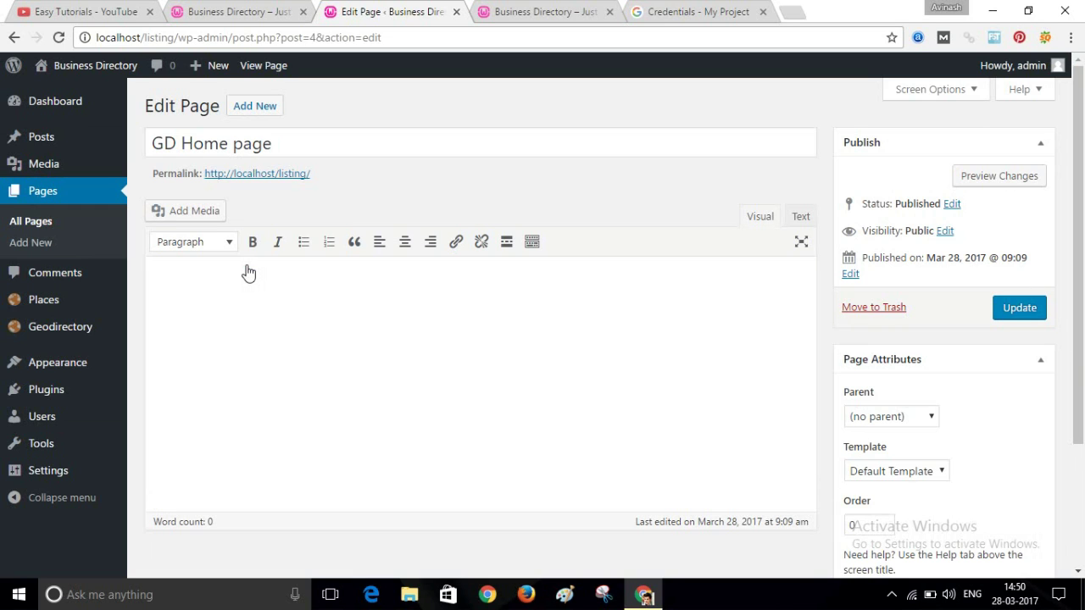
click(478, 7)
drag(364, 245, 734, 245)
click(734, 245)
drag(382, 247, 691, 246)
click(681, 245)
click(399, 10)
Step: Retitle the page 'Explore Your City' and update it
triple_click(273, 143)
text(Explore Your City)
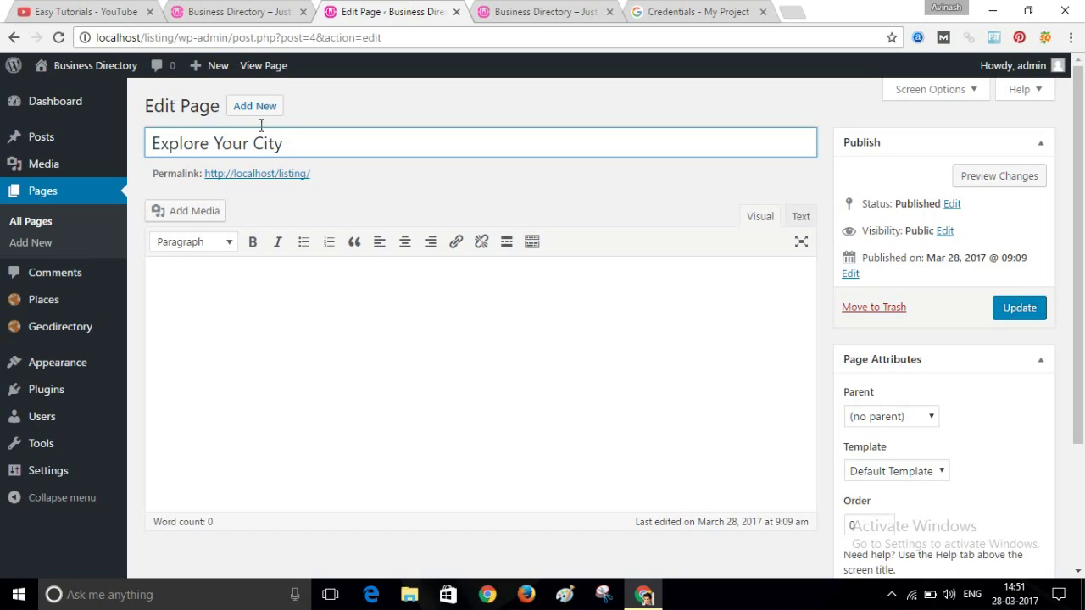
click(1021, 310)
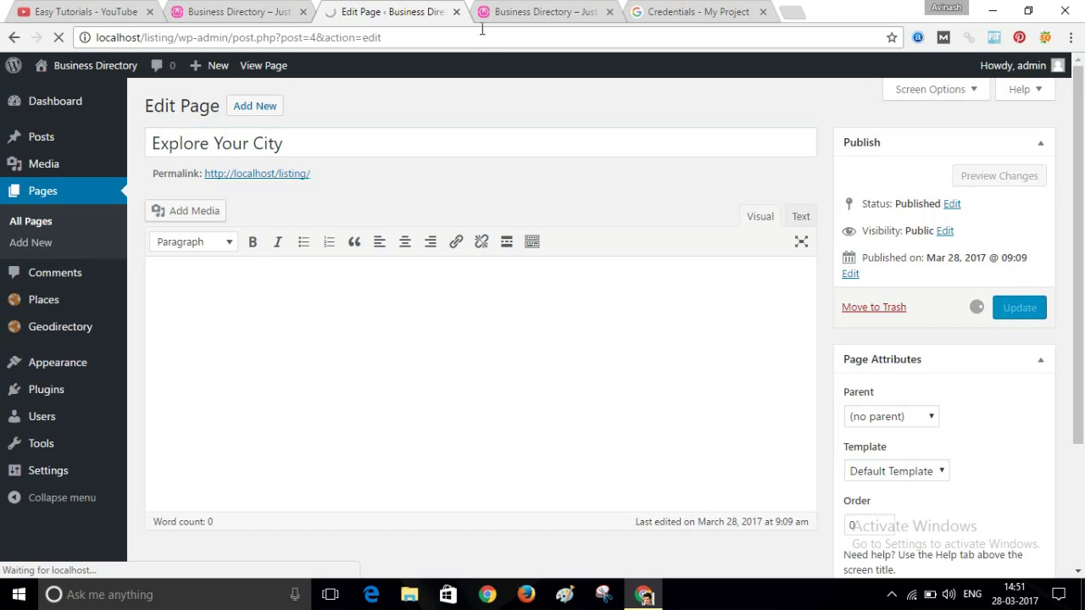
key(ctrl+Tab)
Step: Reload the front page to confirm the Explore Your City heading, then open Places > Place Categories
click(58, 37)
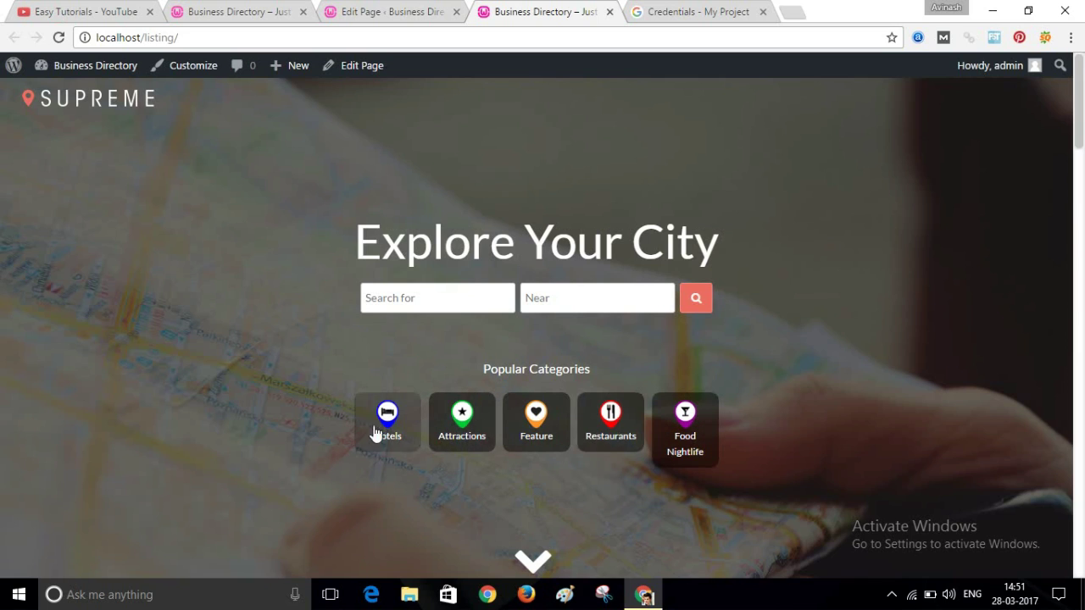
click(368, 10)
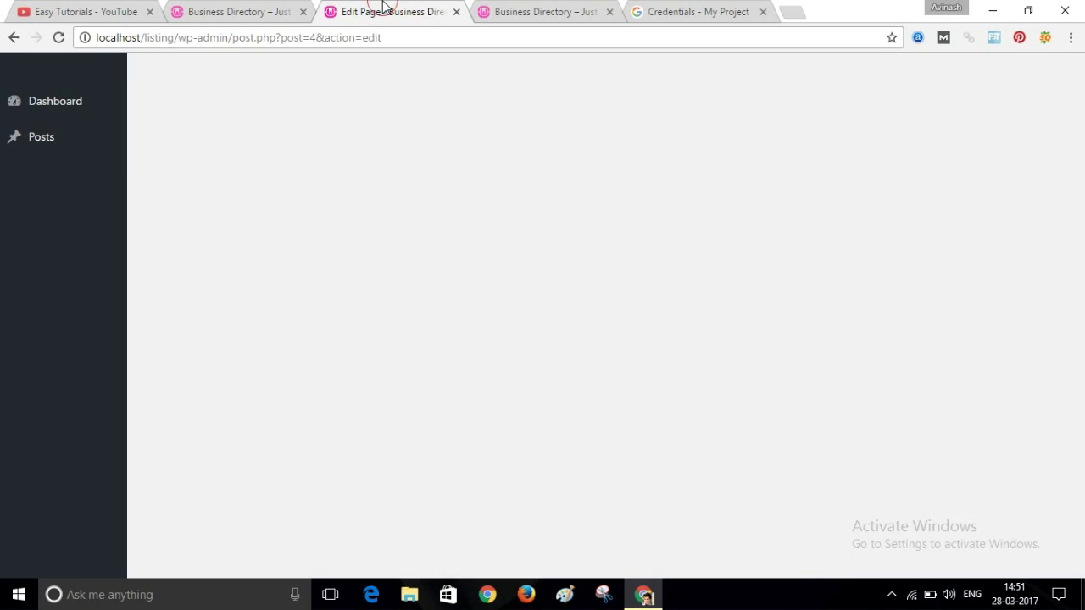
mouse_move(38, 307)
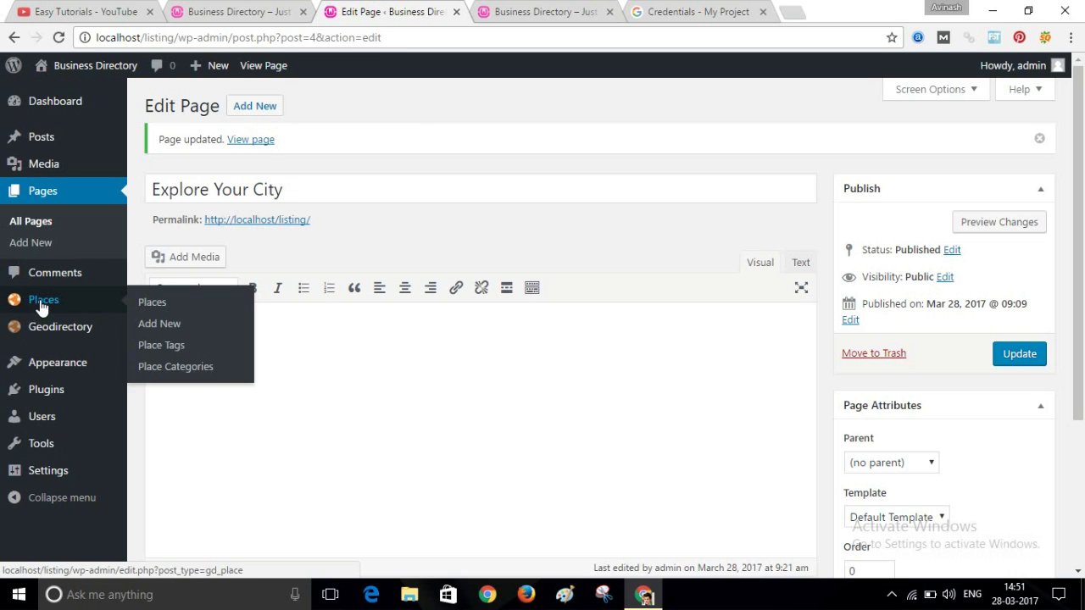
click(151, 373)
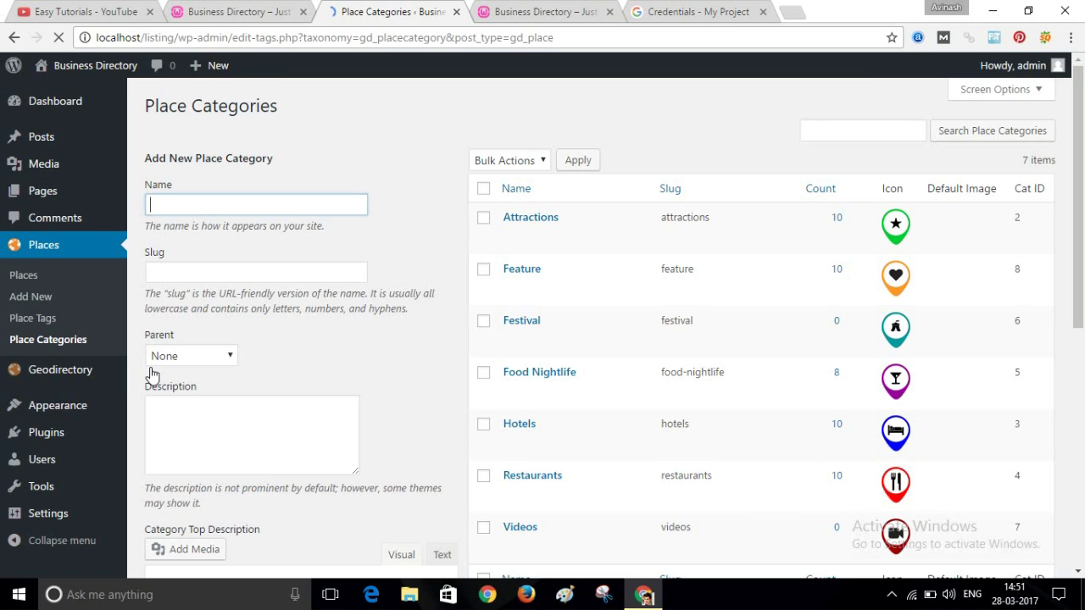
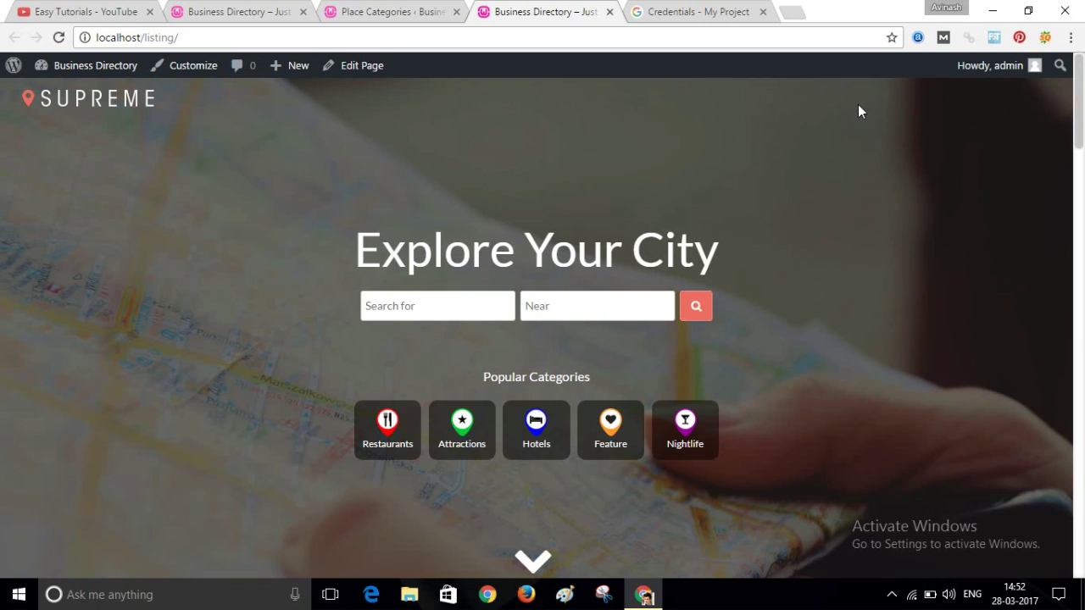
Step: Glance at the demo Business Directory front page, then open Appearance > Menus in the admin
click(170, 8)
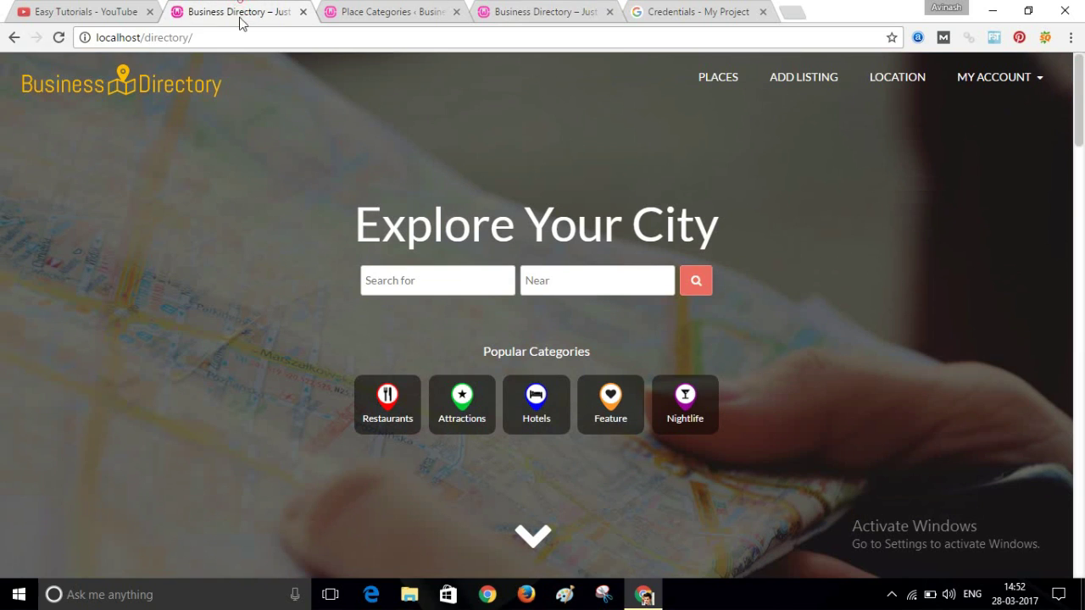
click(381, 10)
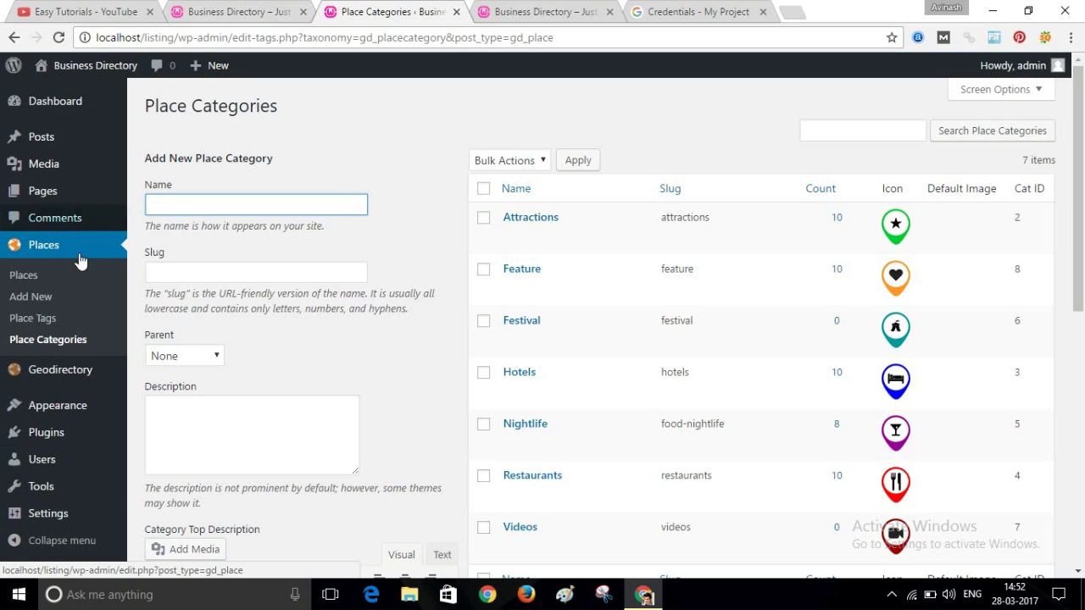
mouse_move(80, 405)
click(155, 469)
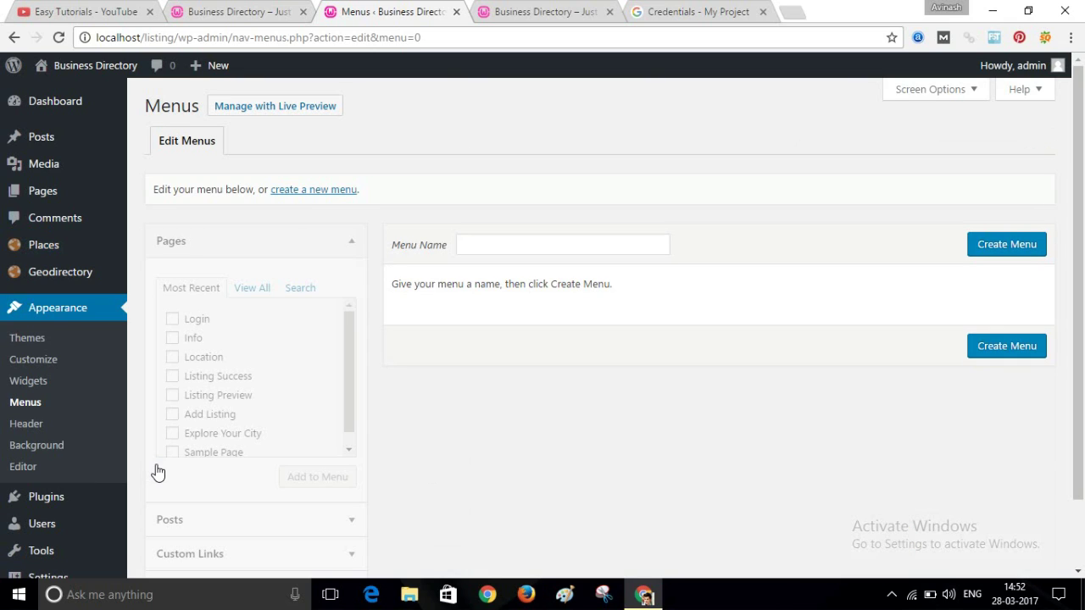
Step: Create a new menu named 'Main Menu'
click(493, 243)
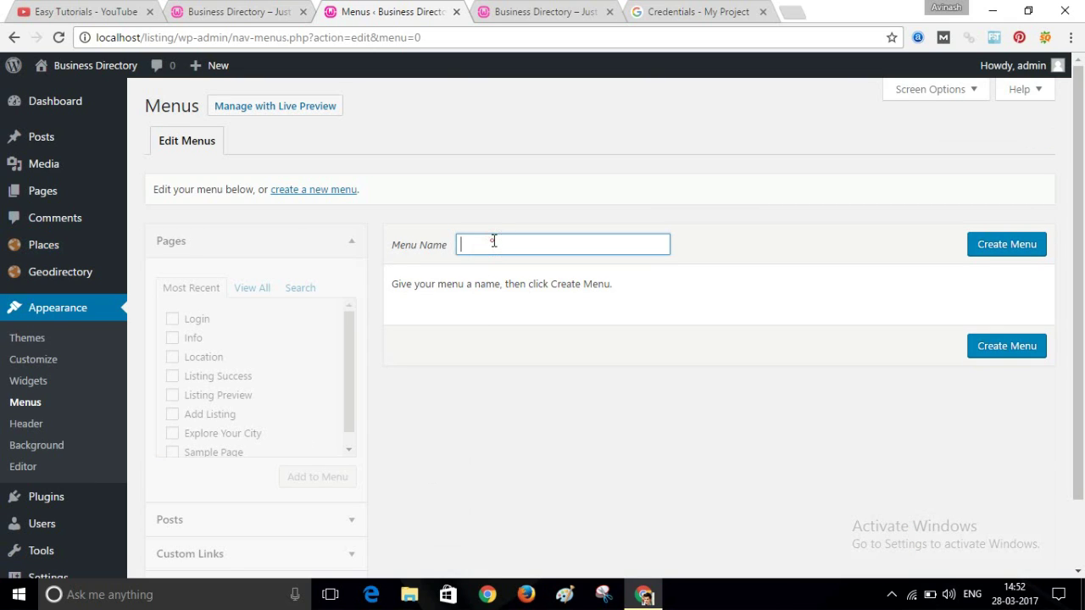
text(Men)
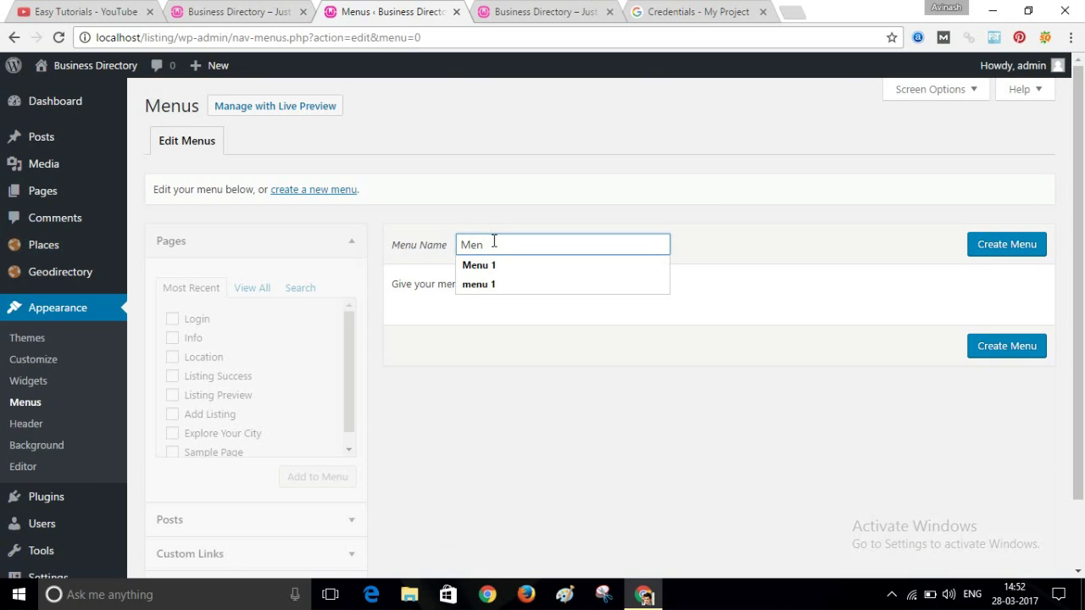
key(BackSpace)
key(BackSpace)
text(Mai)
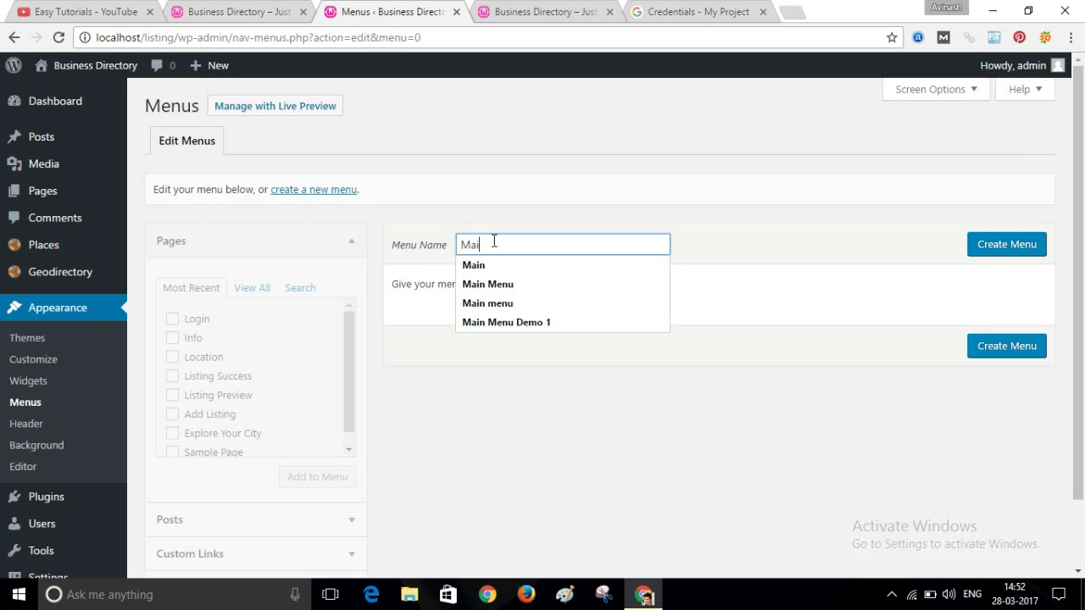
click(481, 291)
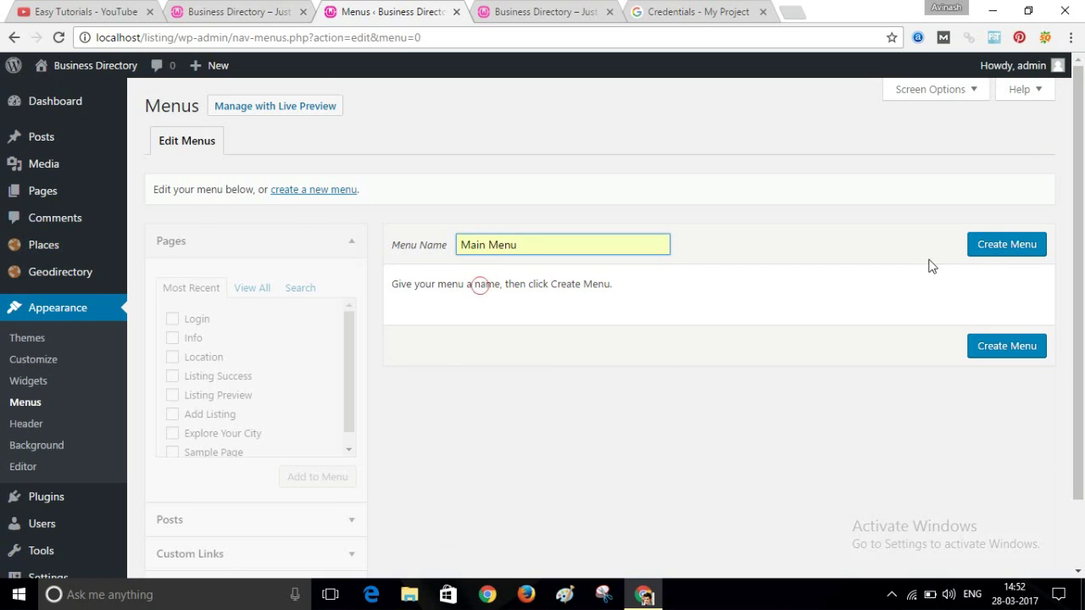
click(977, 253)
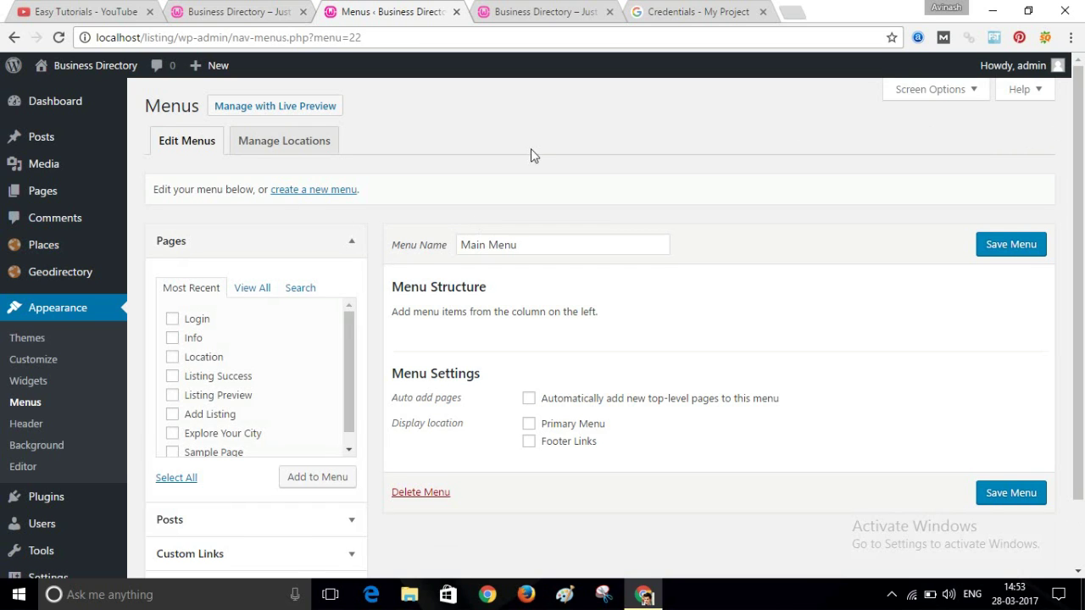
Step: Add the Location and Add Listing pages to Main Menu and expand Custom Links
scroll(1083, 165, down, 1)
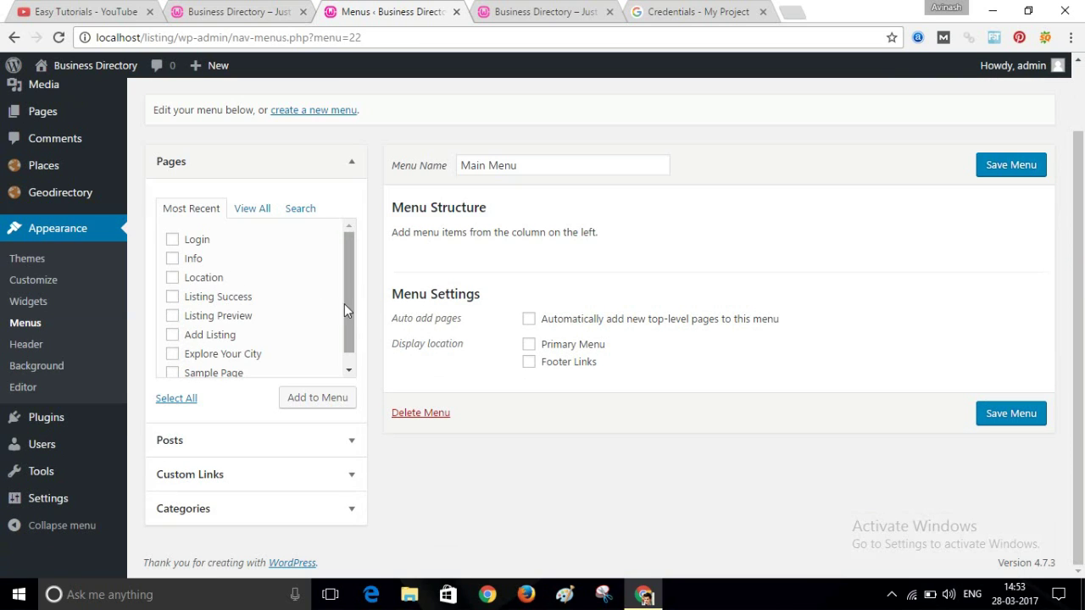
scroll(349, 301, down, 1)
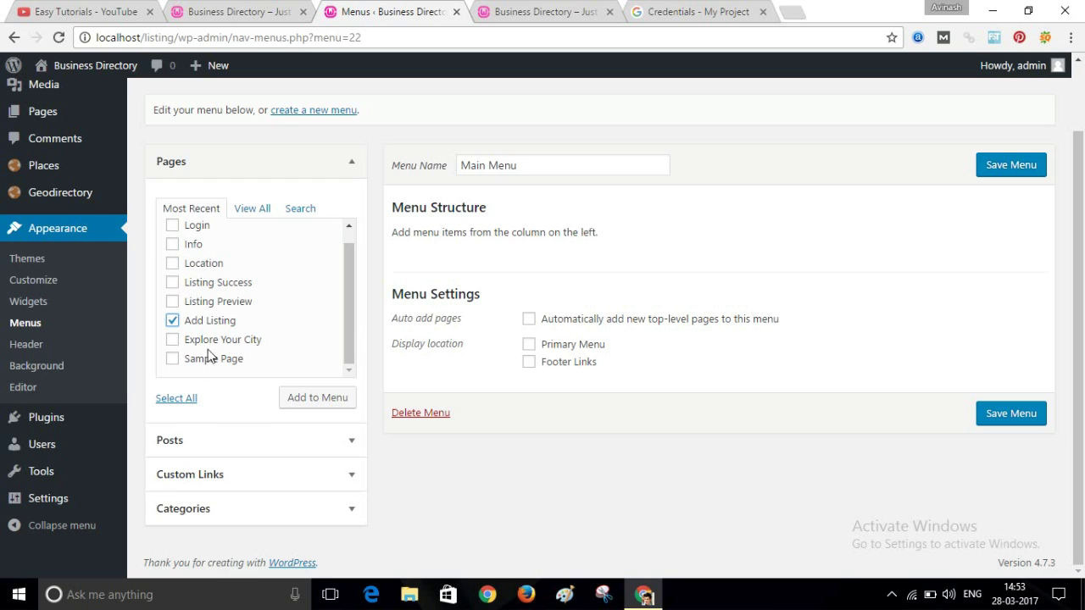
drag(348, 330, 349, 291)
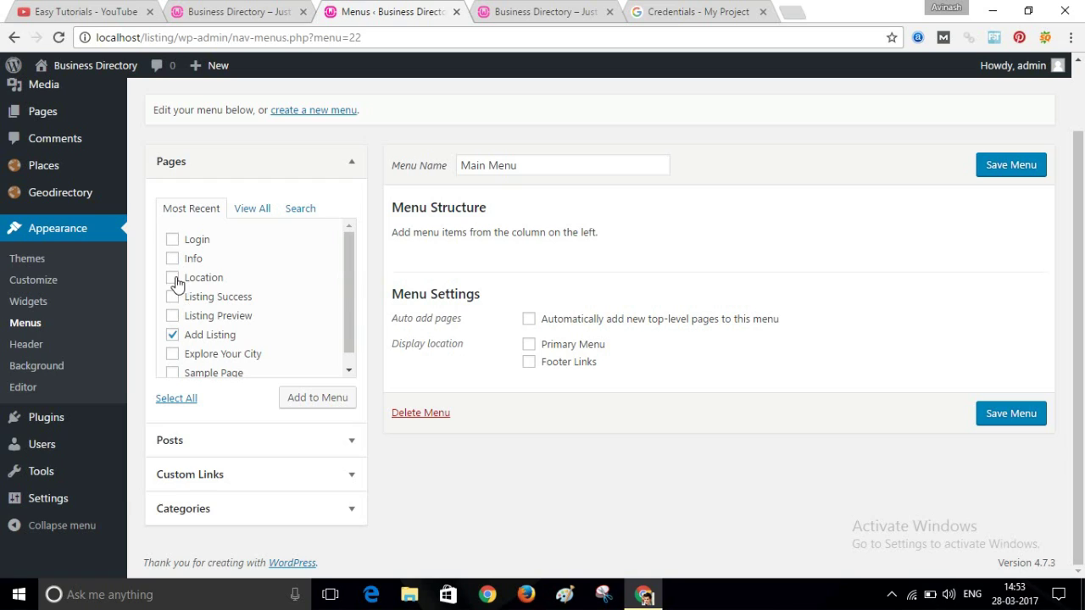
click(174, 278)
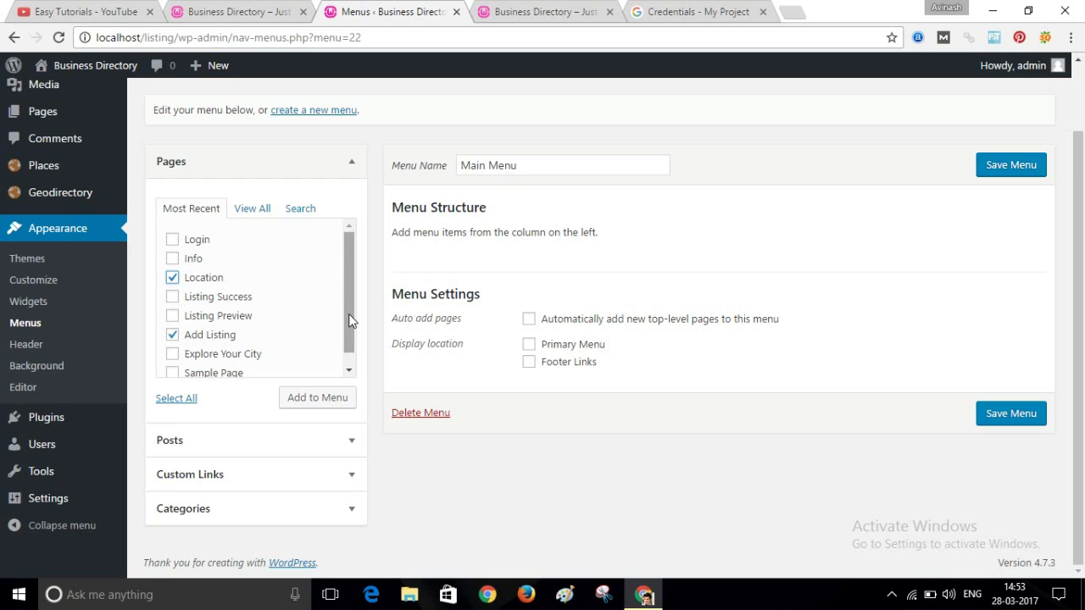
drag(351, 321, 351, 341)
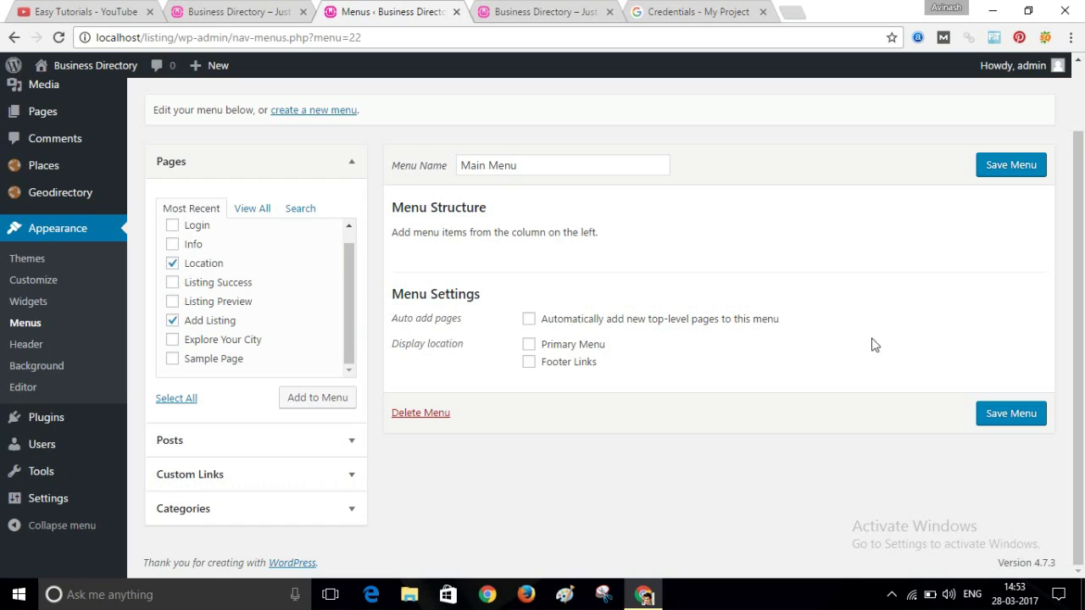
click(1078, 270)
click(311, 400)
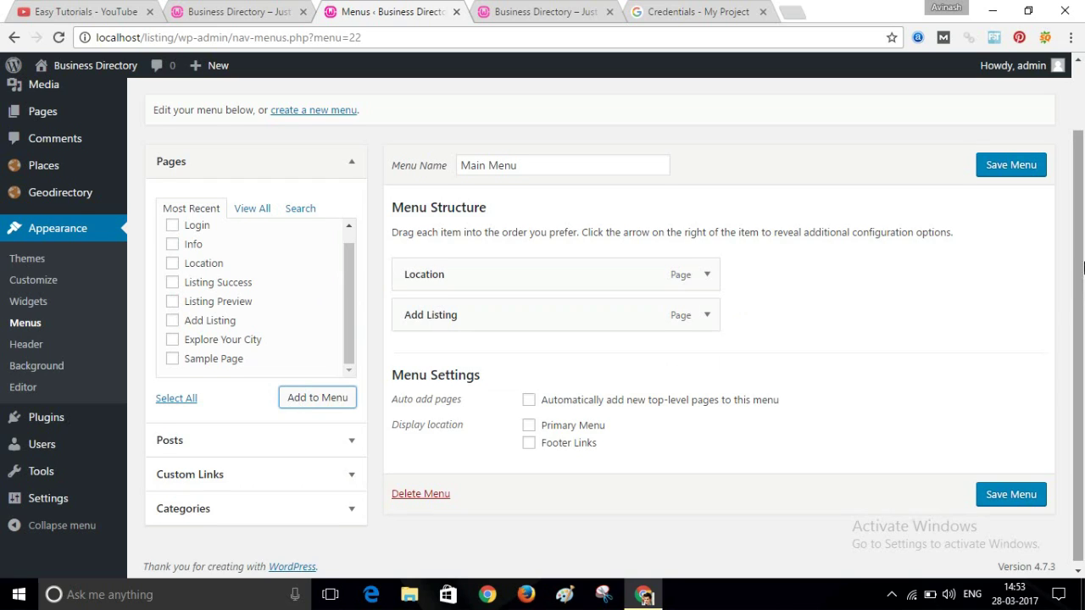
click(303, 464)
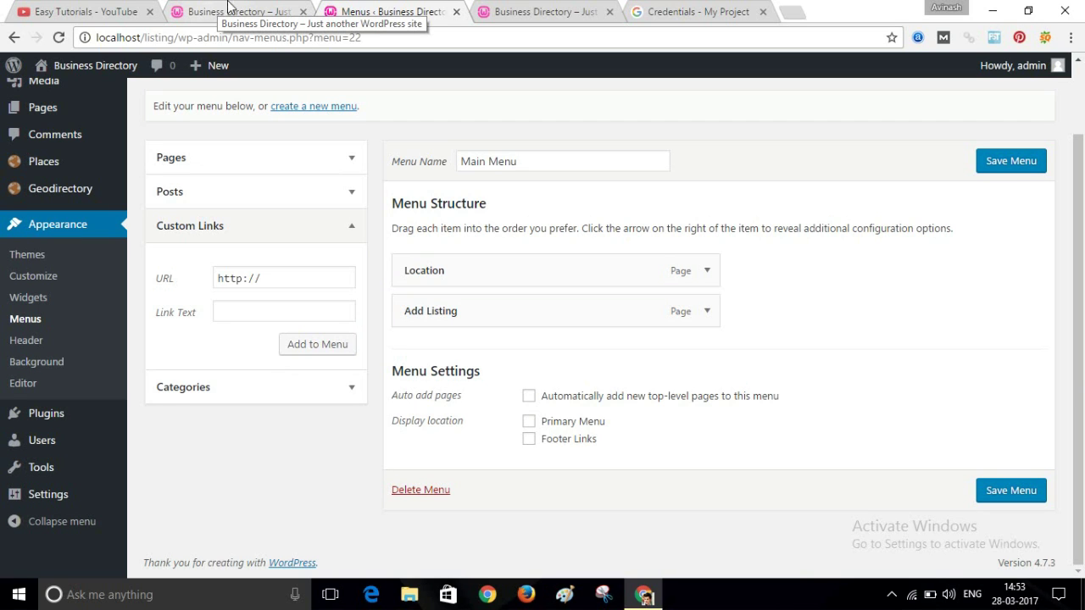
Step: Load the demo directory's 'places' page and copy its address
click(210, 8)
click(206, 36)
click(212, 37)
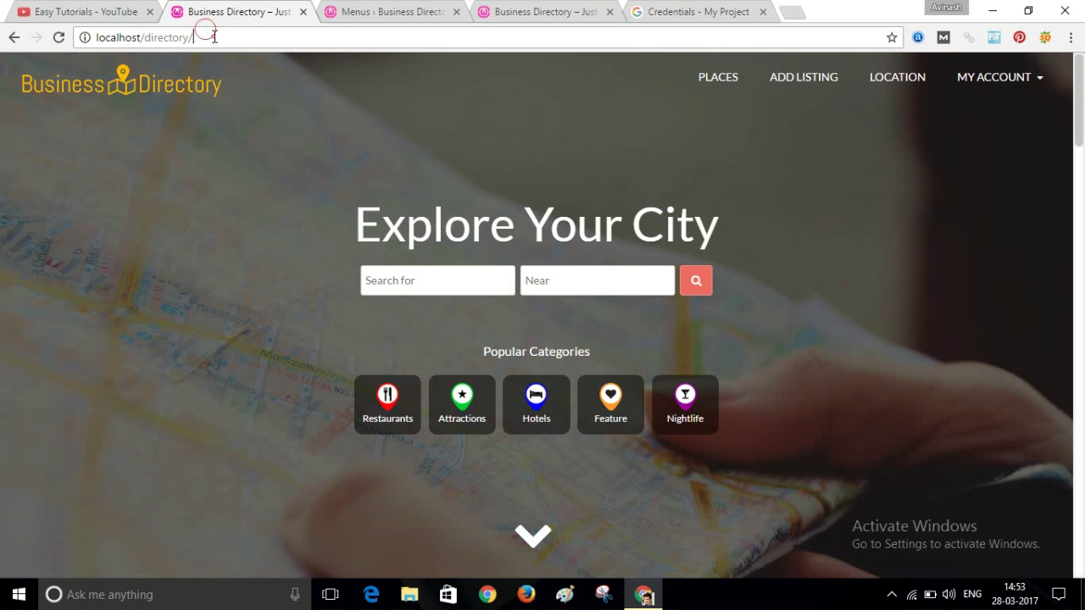
text(places)
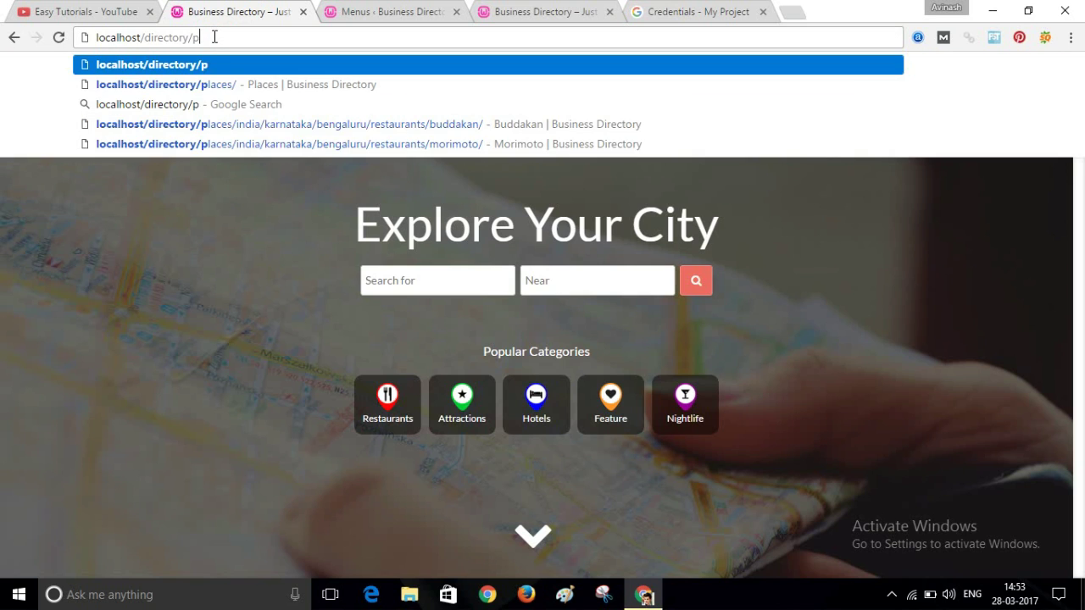
key(Return)
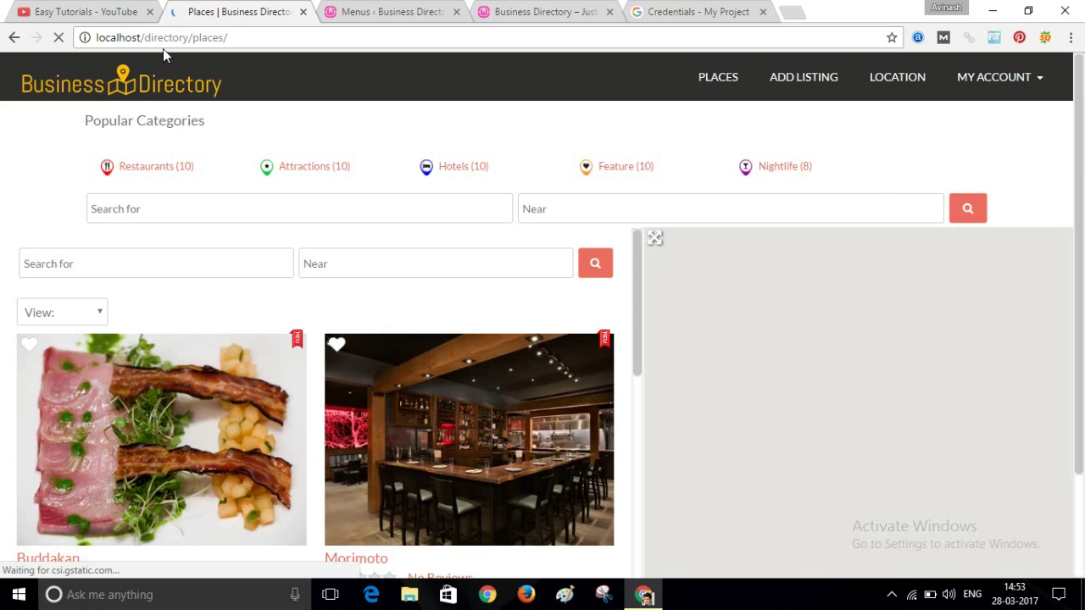
click(249, 37)
key(ctrl+c)
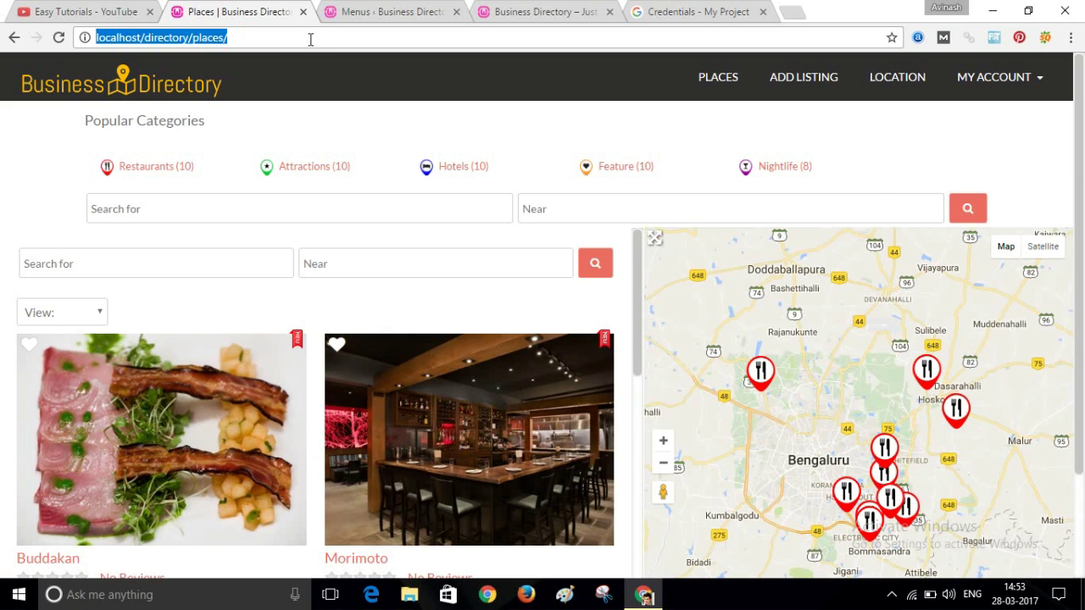
Step: Add a 'Places' custom link with the copied address and move it to the menu's top
click(352, 11)
triple_click(261, 285)
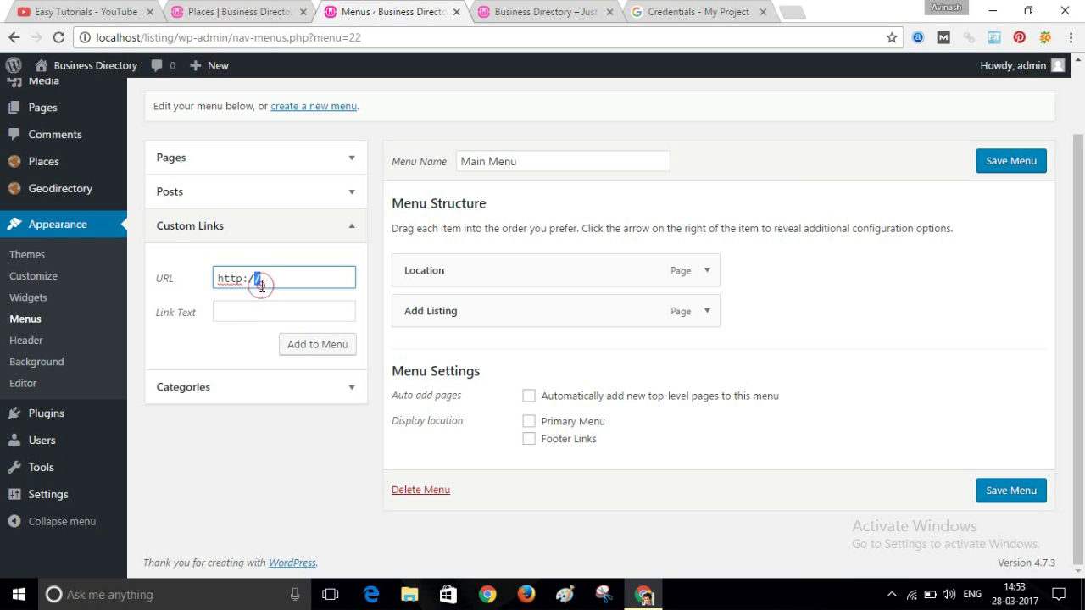
key(ctrl+v)
click(256, 312)
text(P)
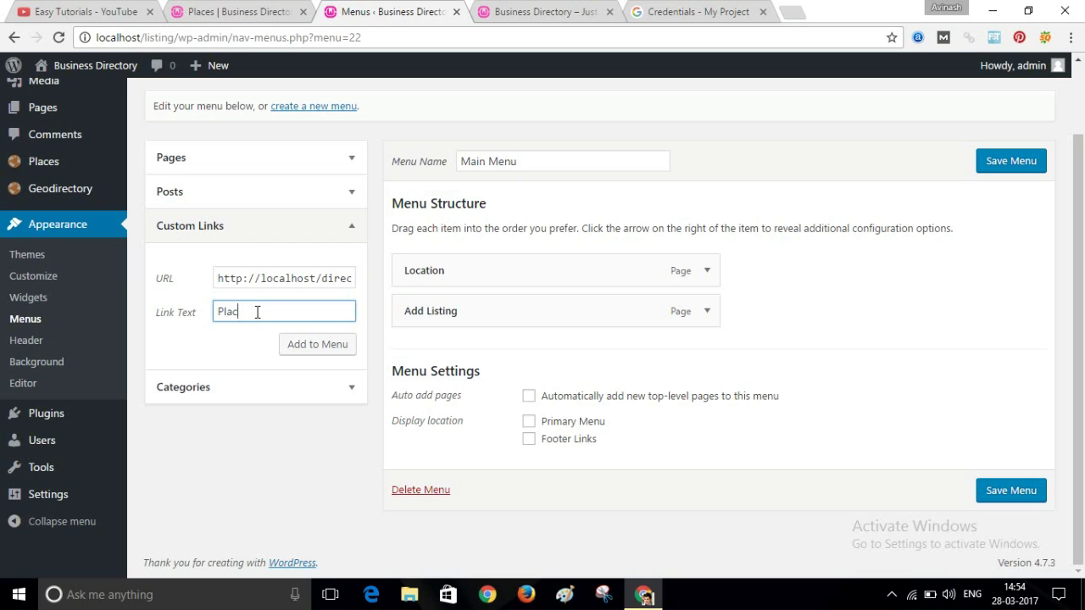
click(285, 343)
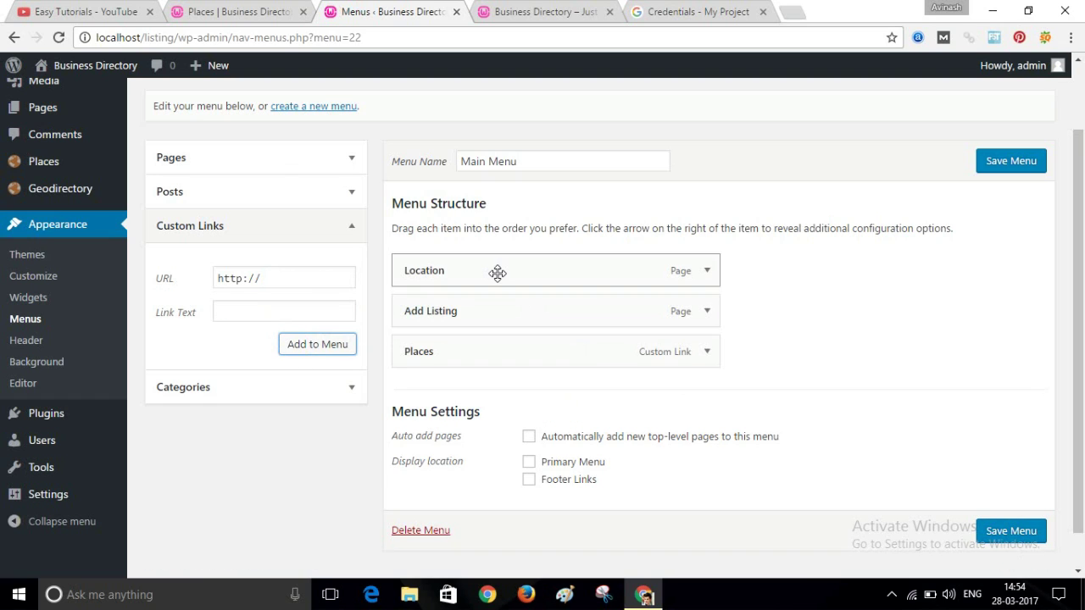
drag(513, 357, 516, 274)
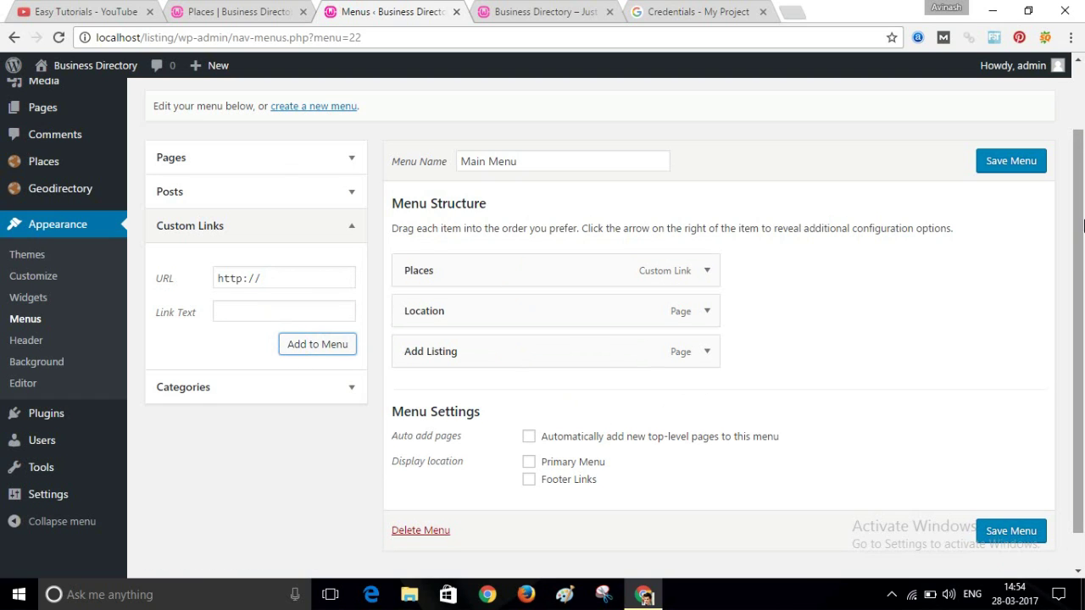
Step: Set Main Menu as the Primary Menu, save it, and reload the live site
scroll(481, 457, down, 1)
click(530, 422)
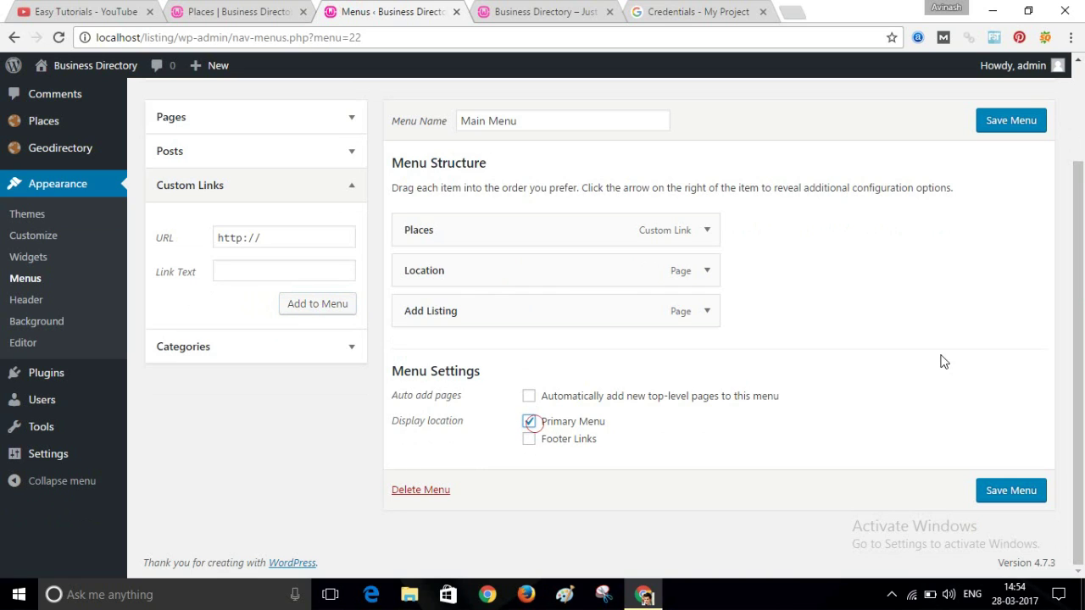
click(1006, 128)
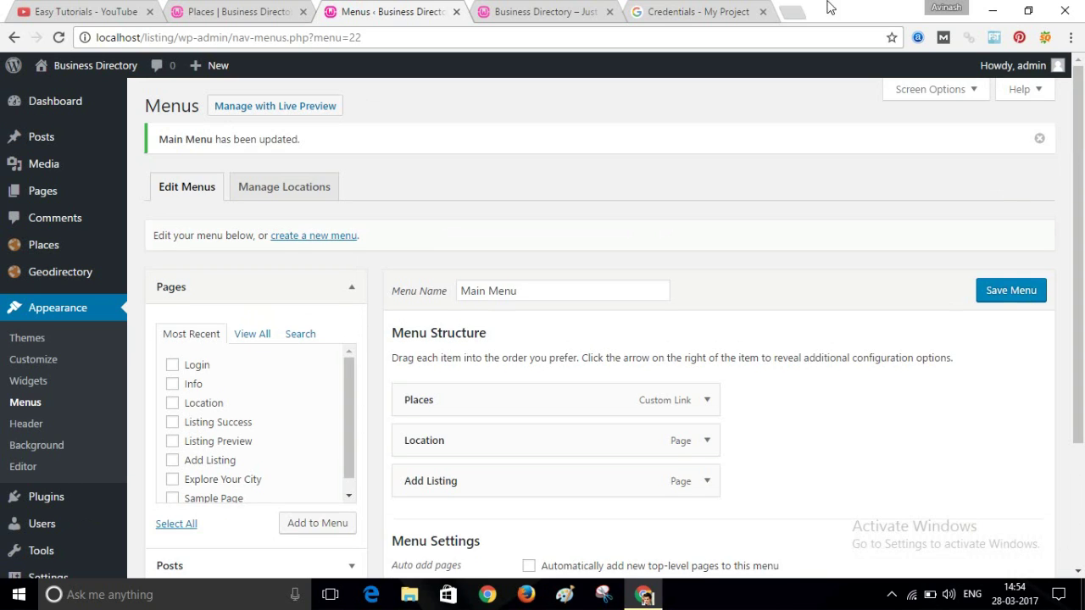
click(525, 7)
click(58, 37)
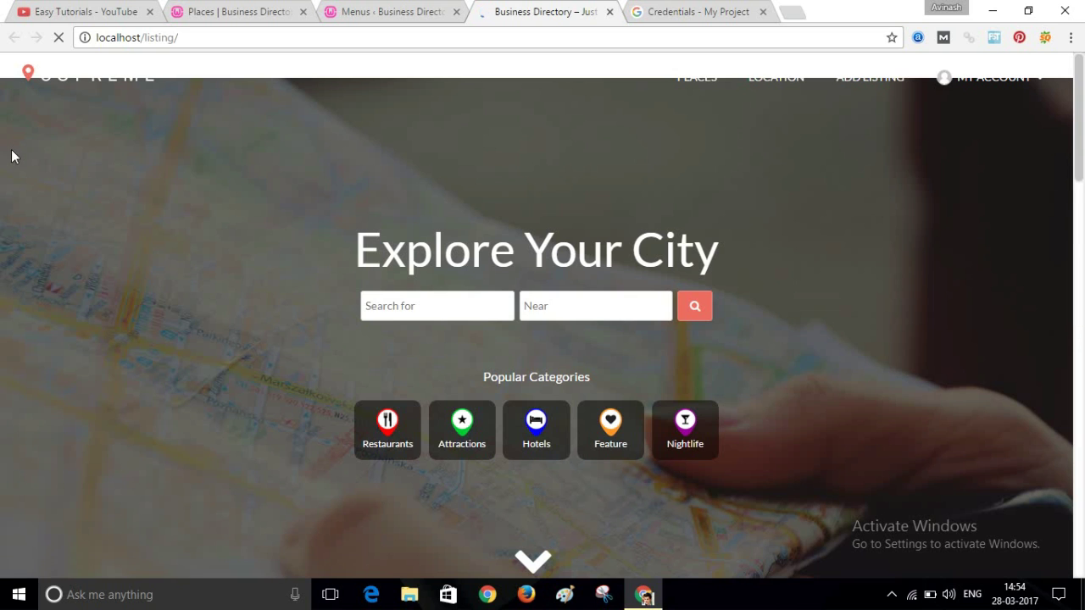
Step: Check the live header's Places, Location, Add Listing menu and My Account dropdown, then return to Menus admin
scroll(1083, 149, down, 2)
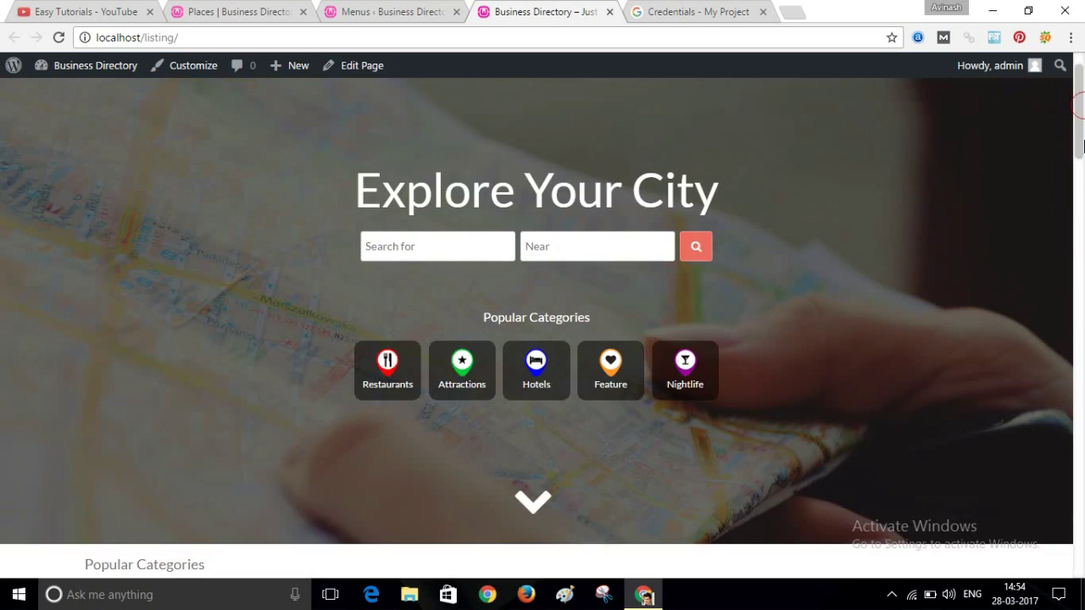
scroll(726, 150, up, 2)
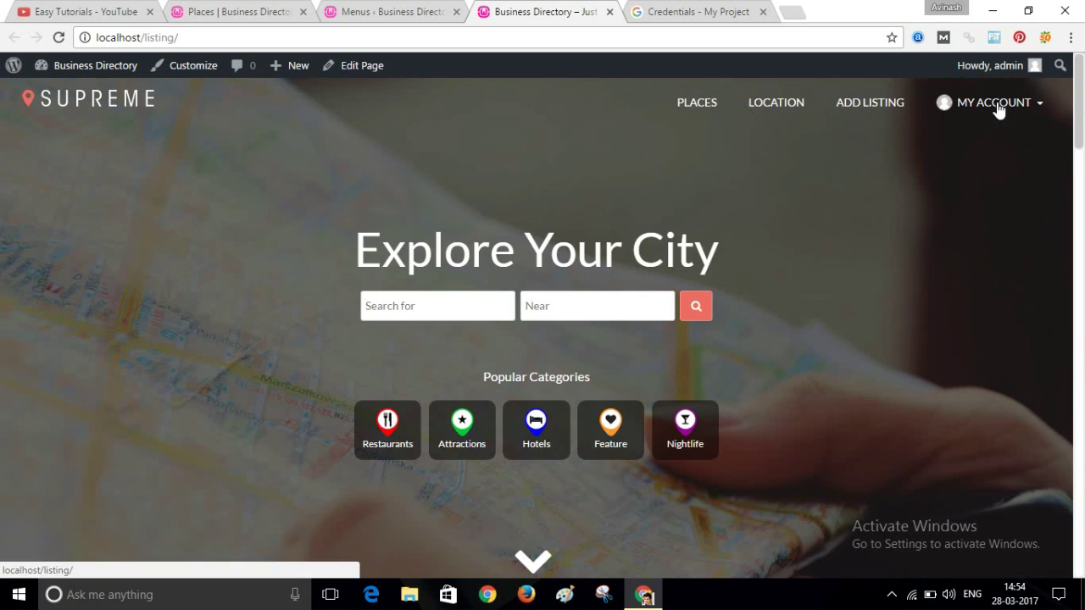
click(1038, 105)
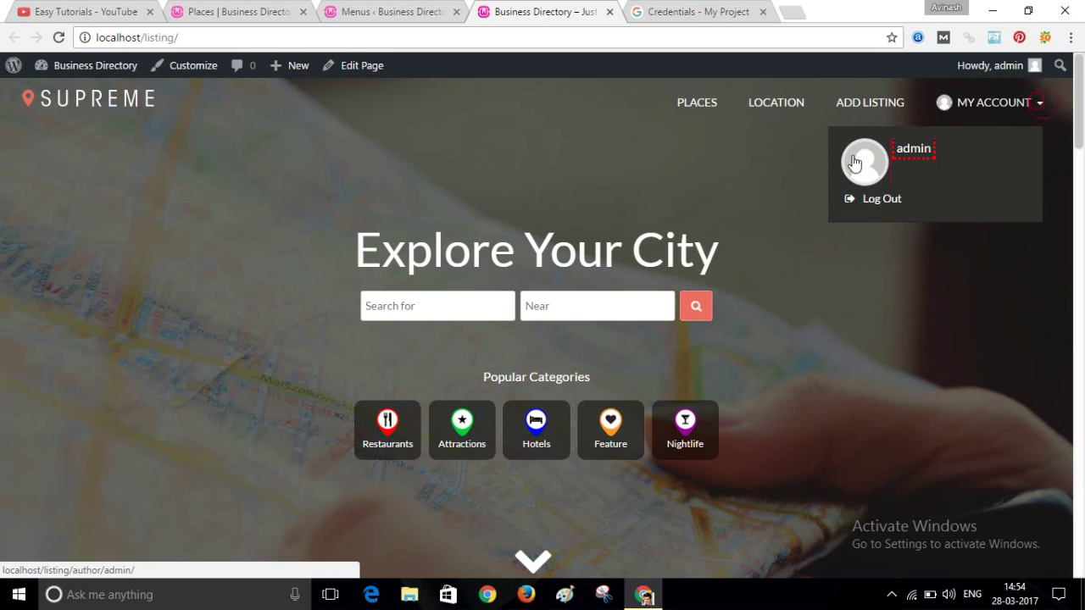
click(1039, 107)
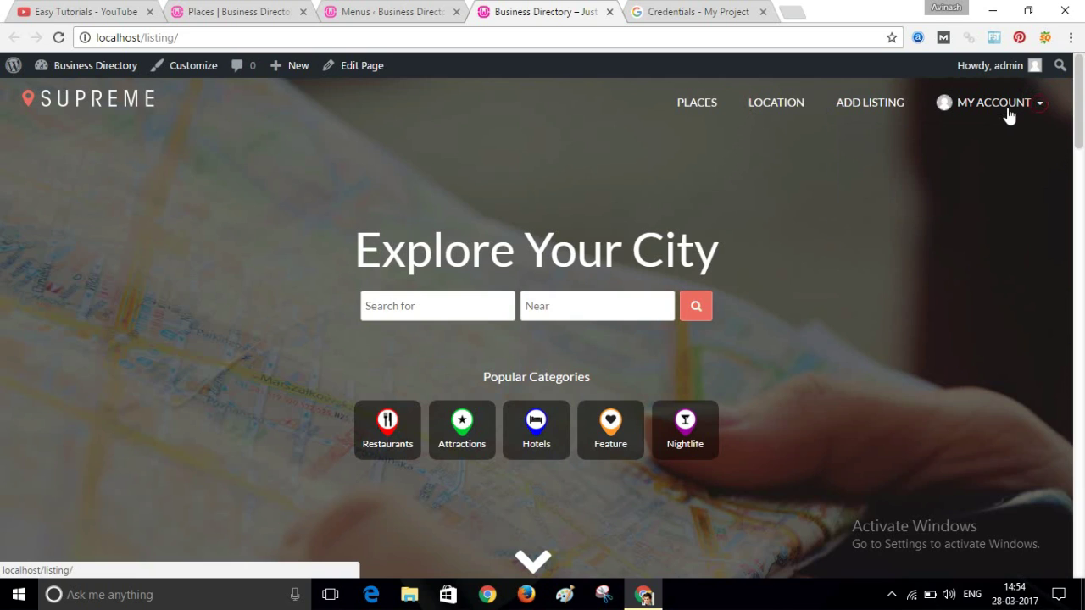
click(1041, 111)
click(1041, 111)
click(1041, 111)
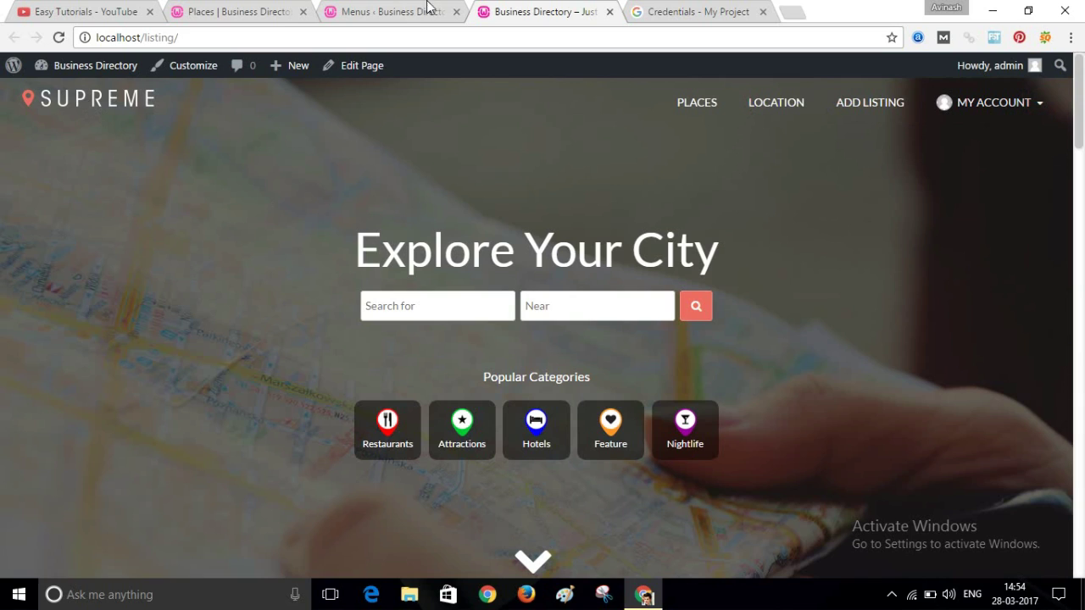
click(385, 12)
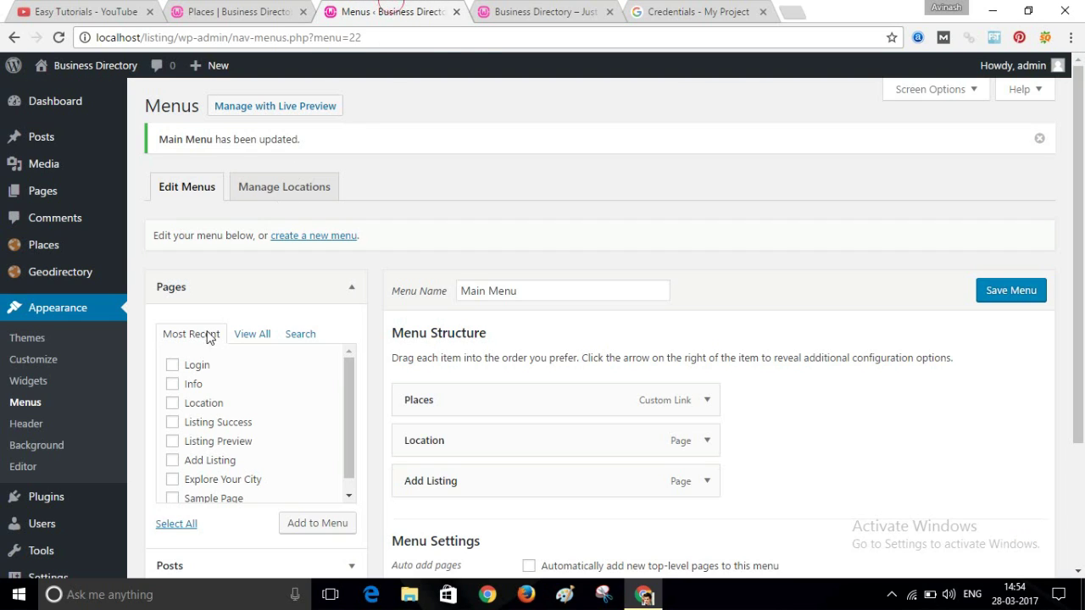
Step: Upload Logomakr_7kK2U2.png as the Customizer's header logo and Save & Publish it
click(23, 362)
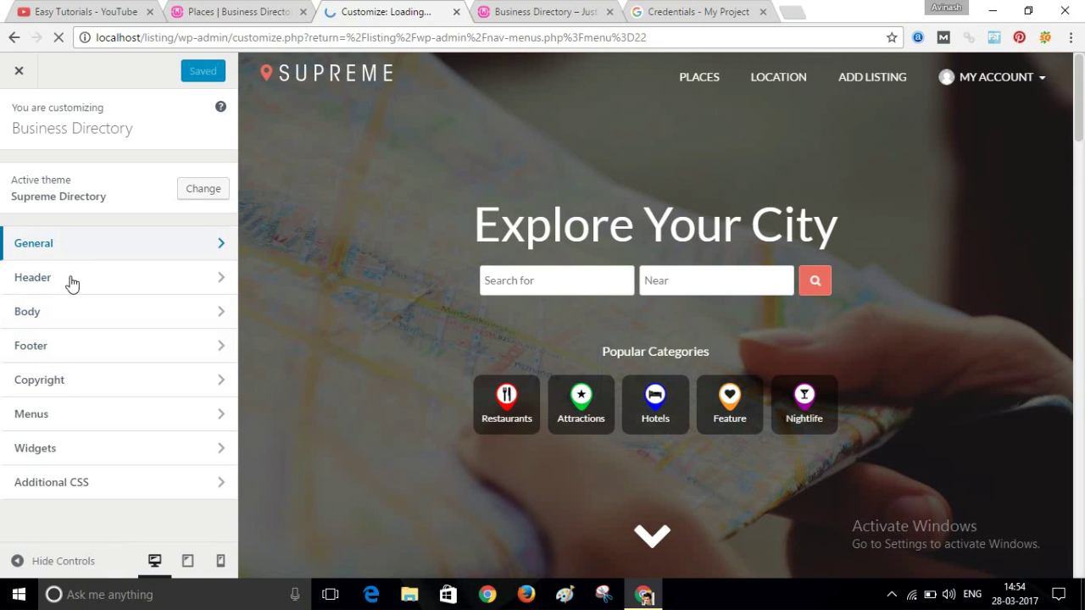
click(104, 279)
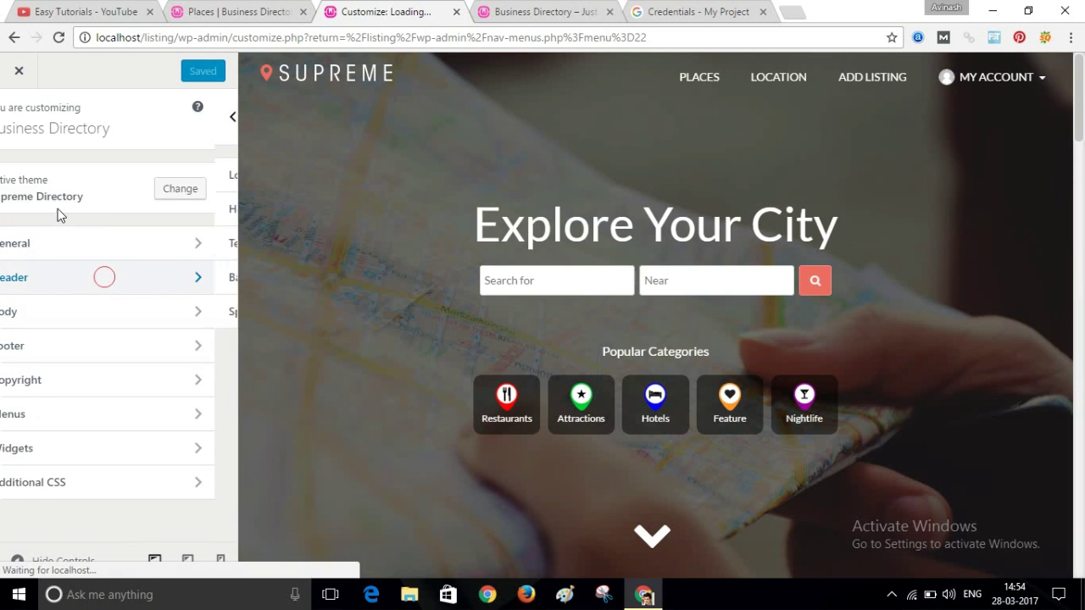
click(191, 176)
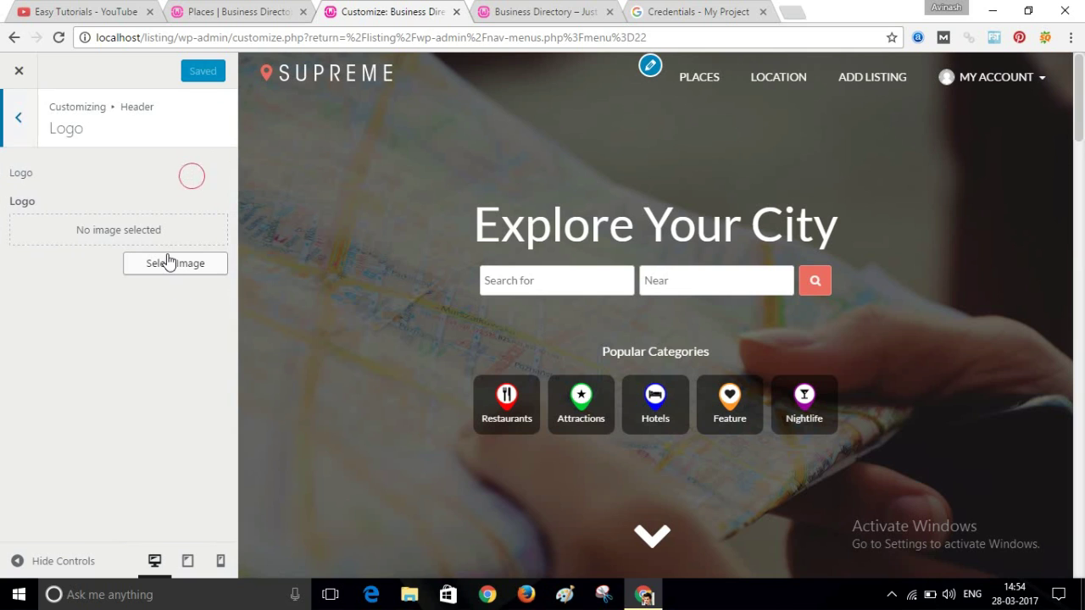
click(169, 268)
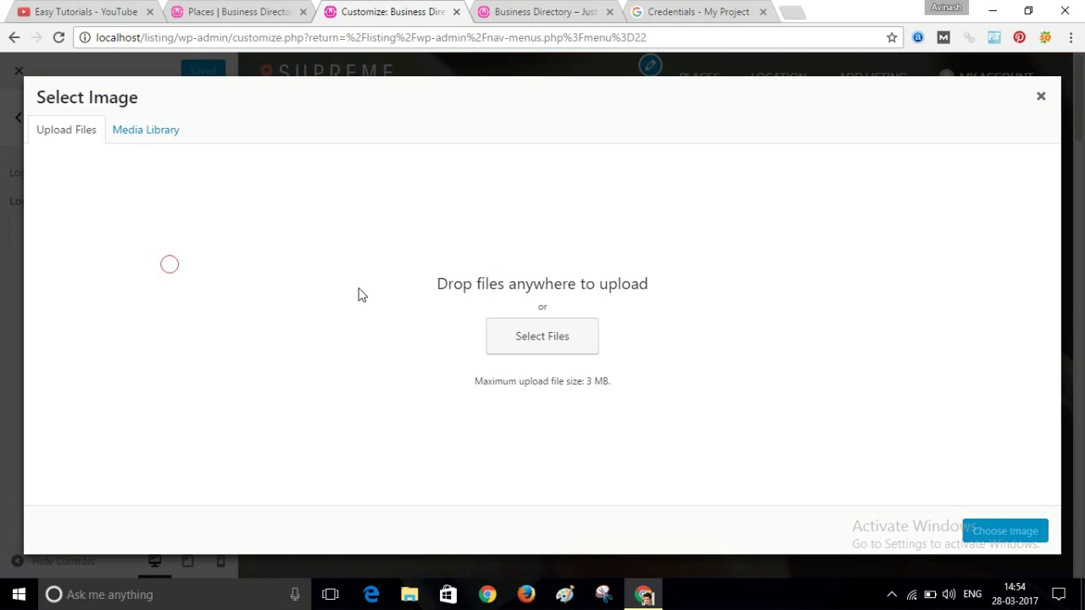
click(525, 342)
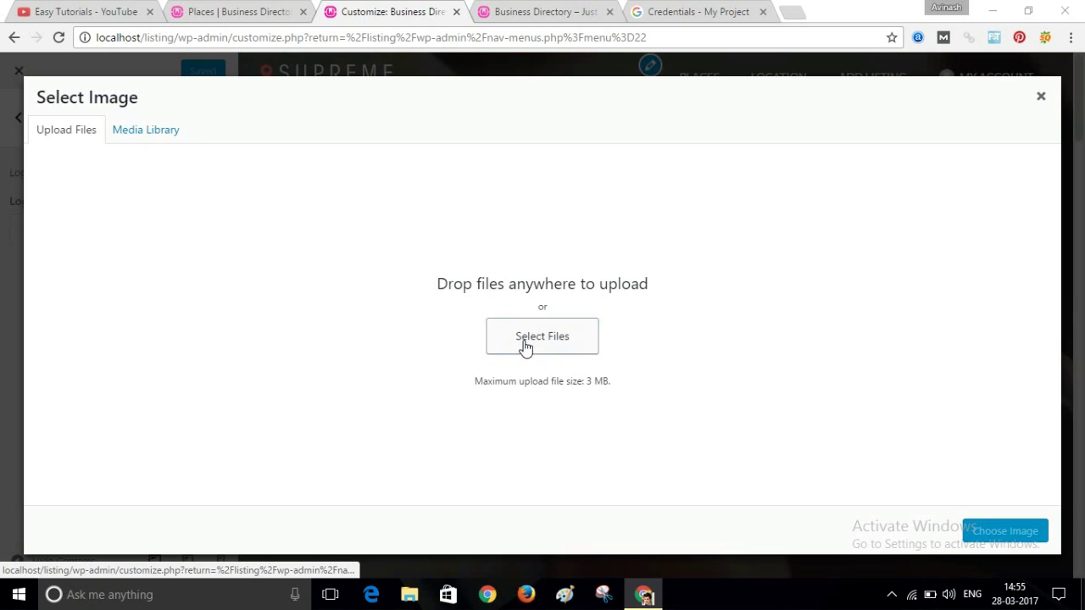
drag(910, 110, 929, 245)
click(759, 97)
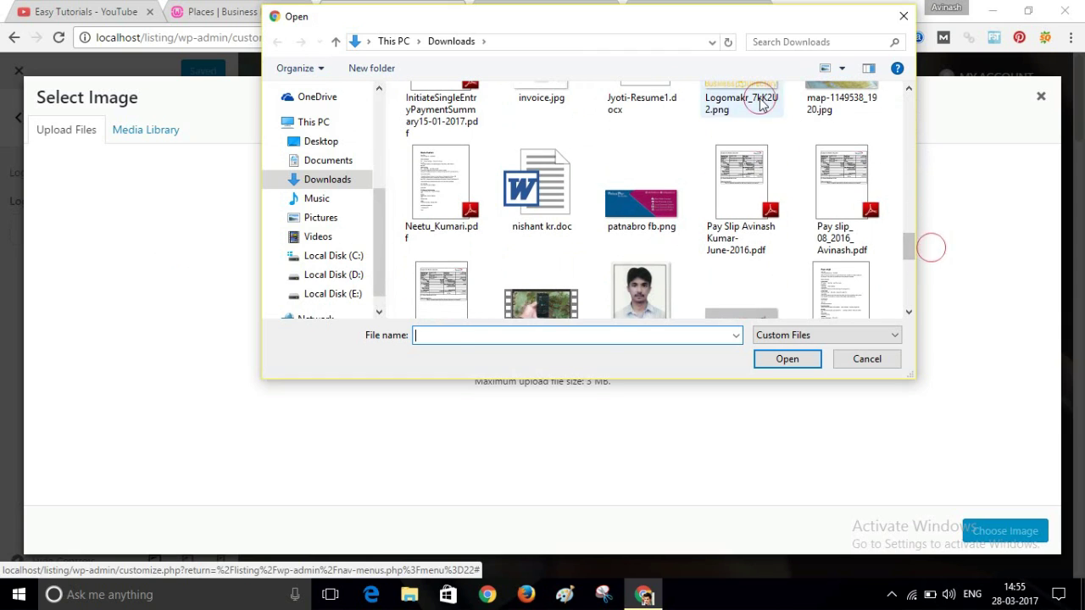
click(787, 359)
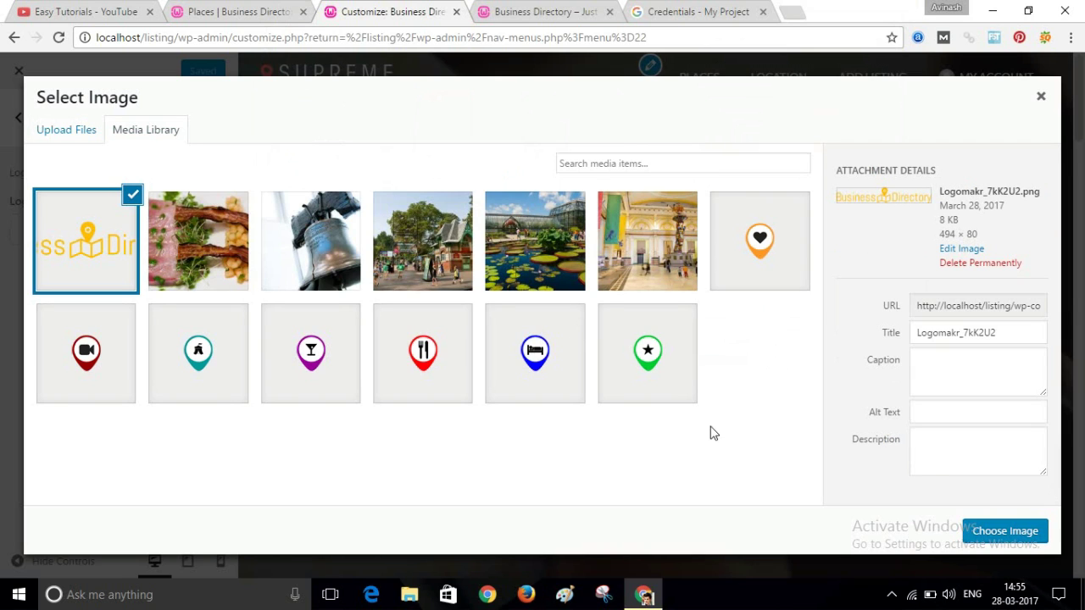
click(1007, 539)
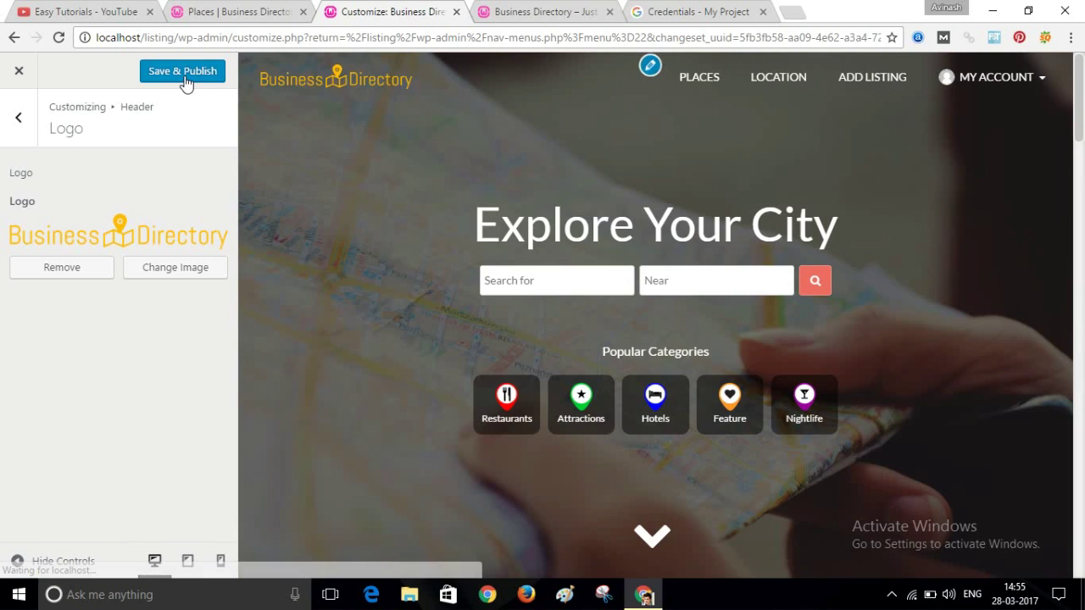
click(182, 72)
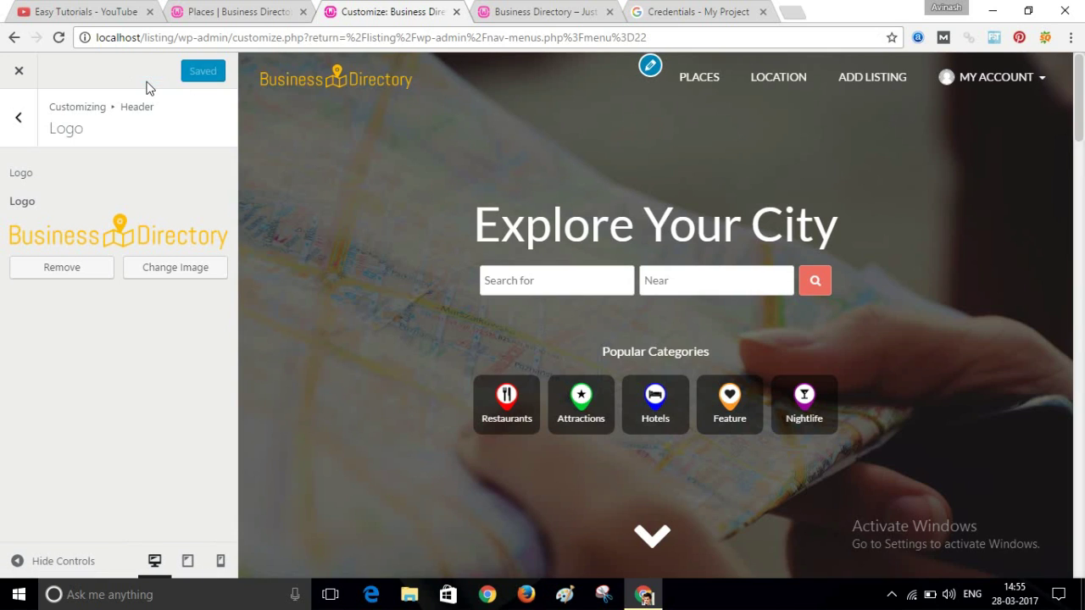
click(576, 12)
Step: Reload the live site to view the Business Directory logo, browse the Buddakan listing, then return home
click(59, 38)
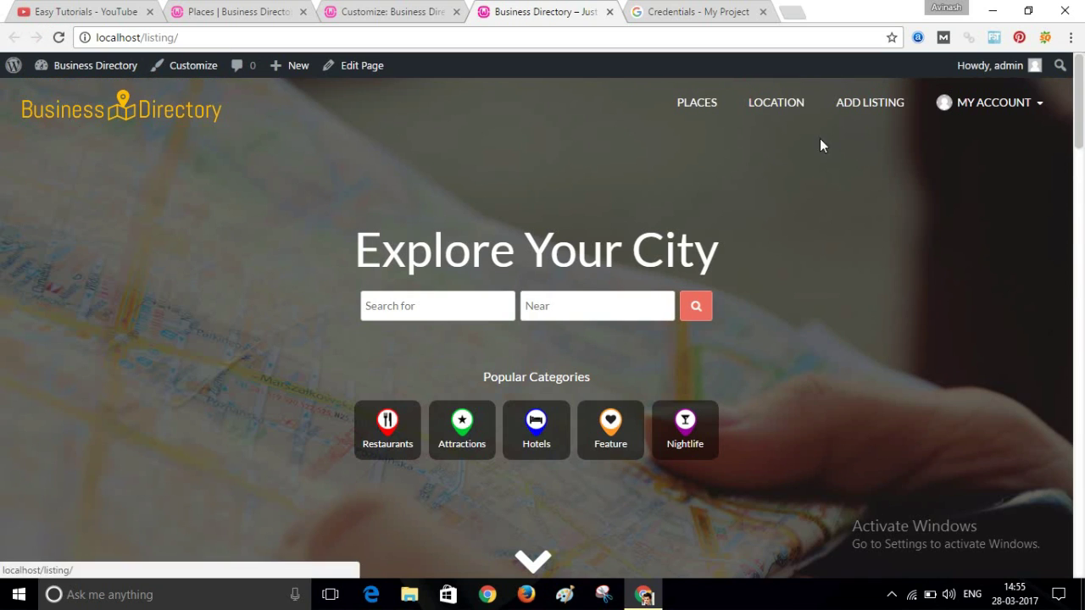
drag(1078, 95, 1083, 355)
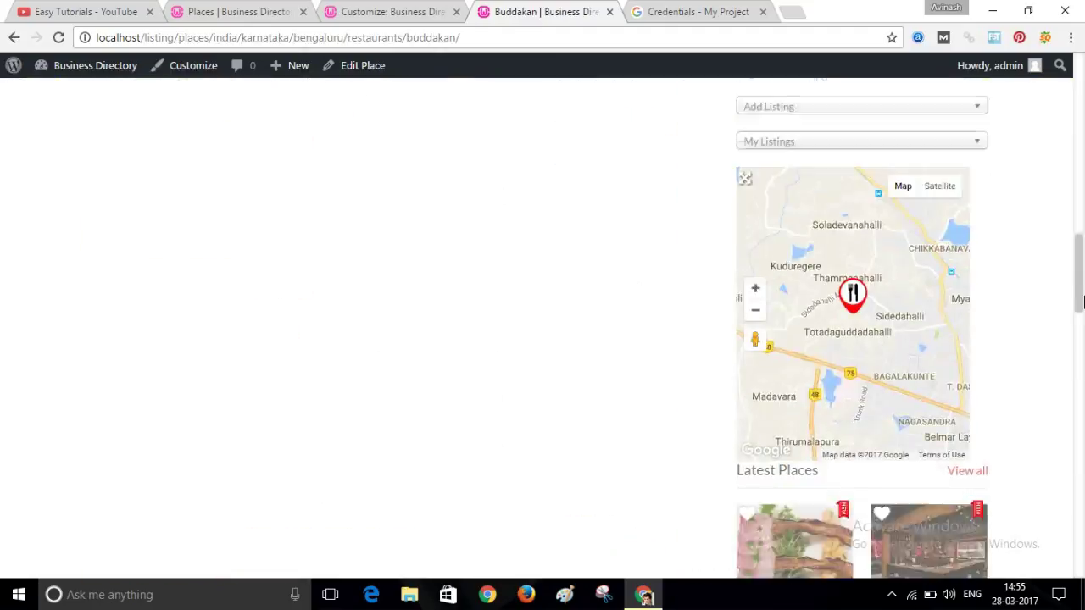
drag(1082, 301, 1082, 110)
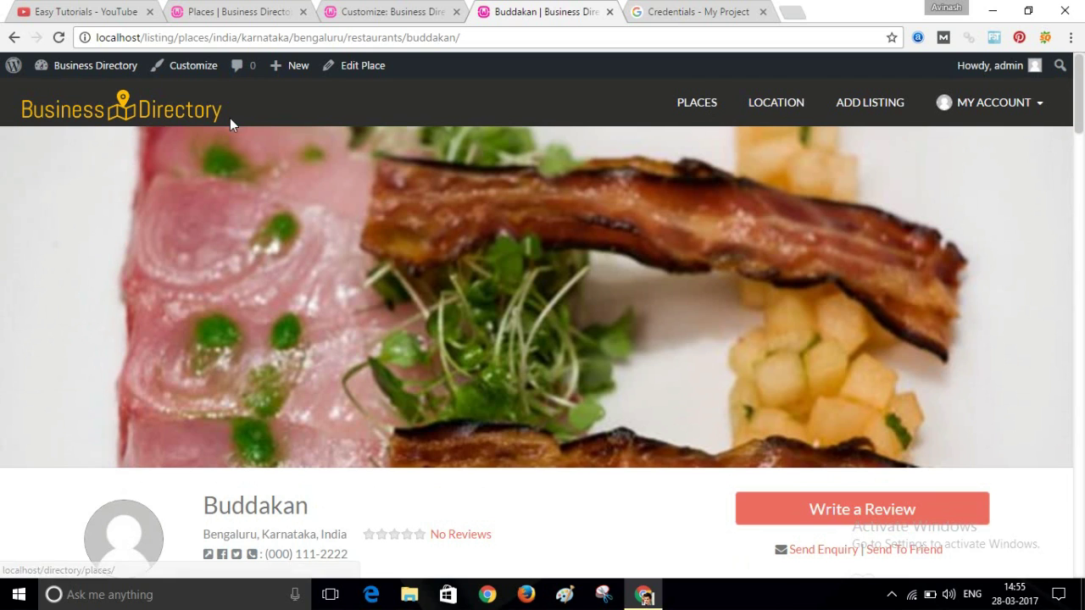
click(140, 116)
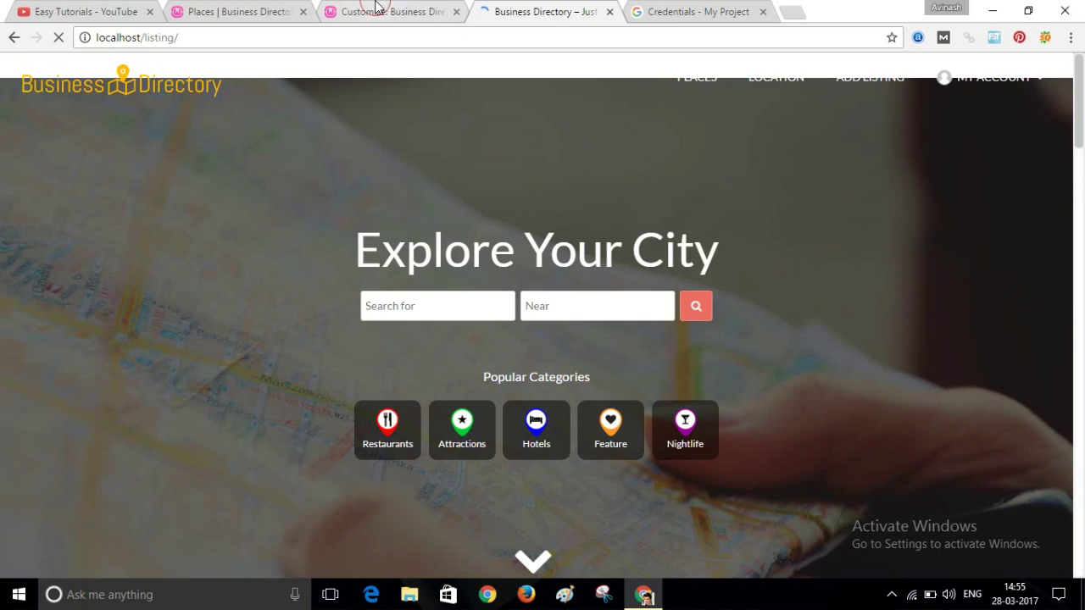
click(374, 8)
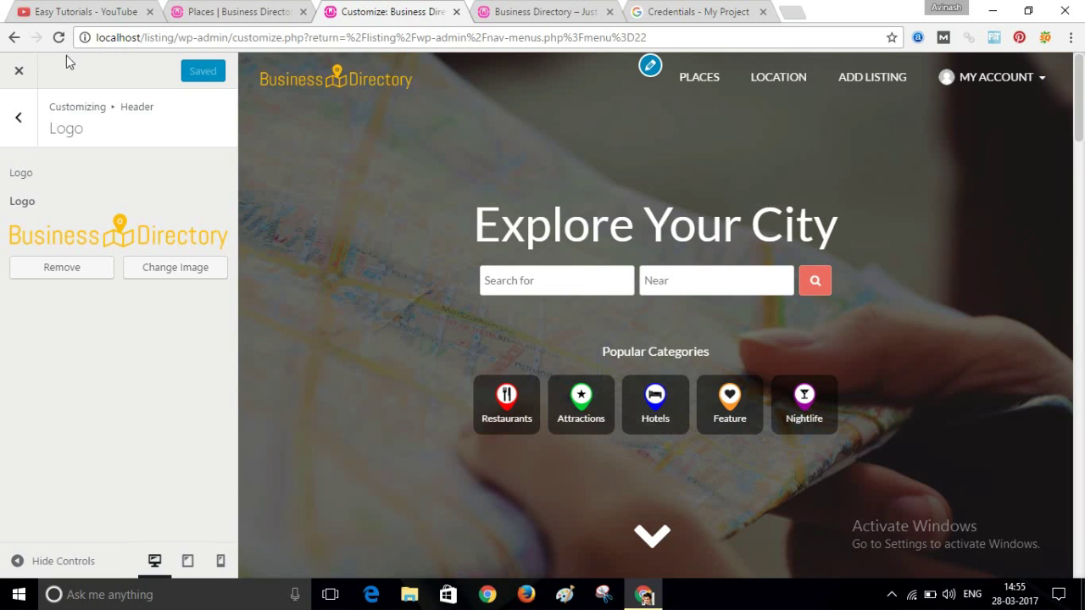
Step: Close the Customizer and open wpgeodirectory.com via GeoDirectory's Extend Geodirectory link
click(18, 71)
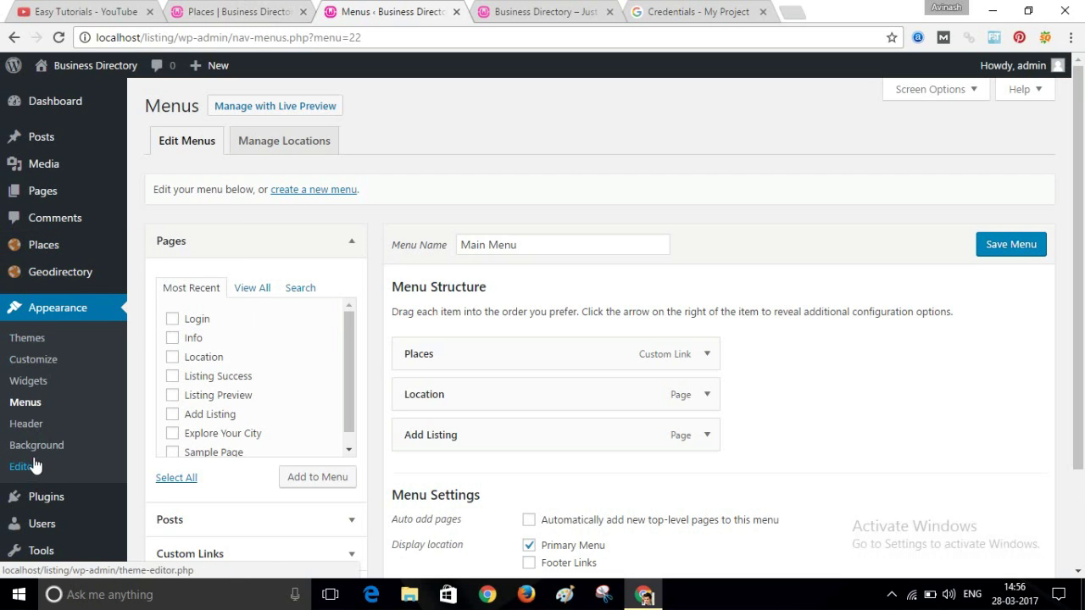
click(44, 281)
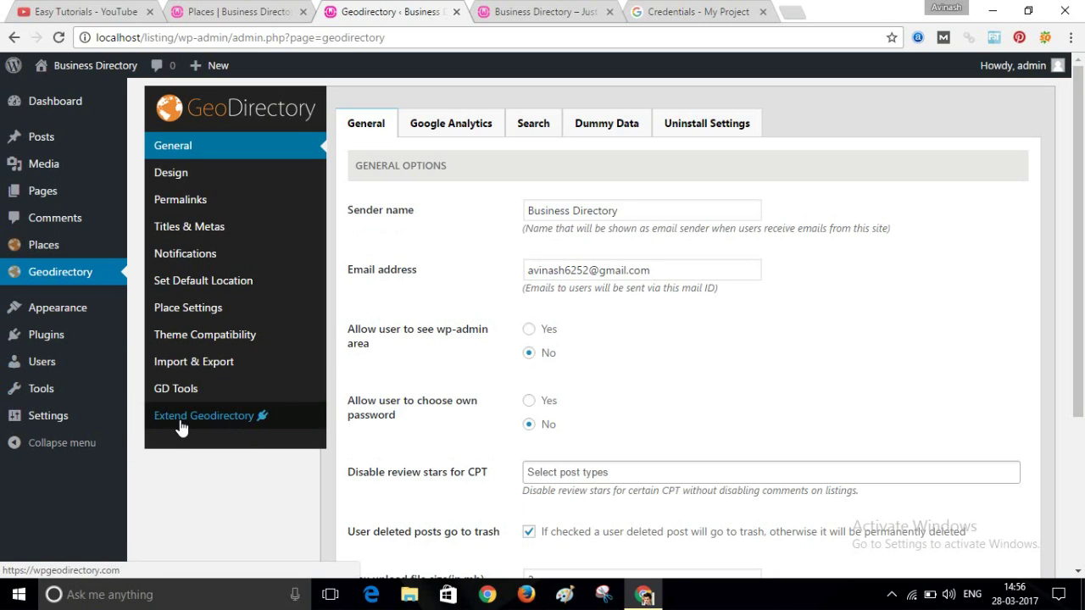
click(226, 420)
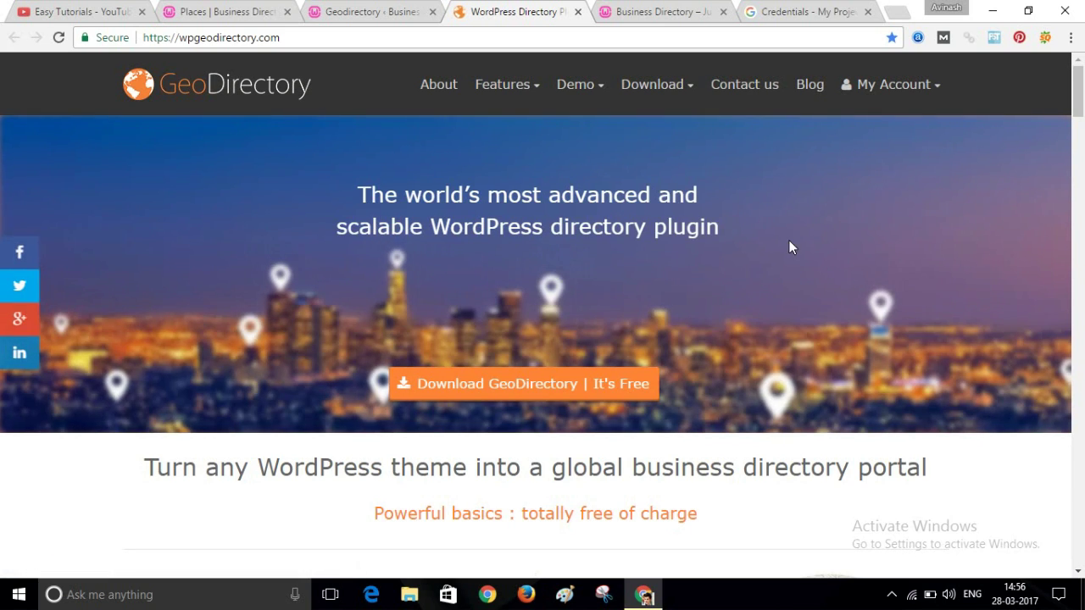
Step: Open the GeoDirectory website's Buy Addons list from the Download menu
mouse_move(1078, 80)
mouse_down()
mouse_move(1078, 133)
mouse_move(1078, 79)
mouse_up()
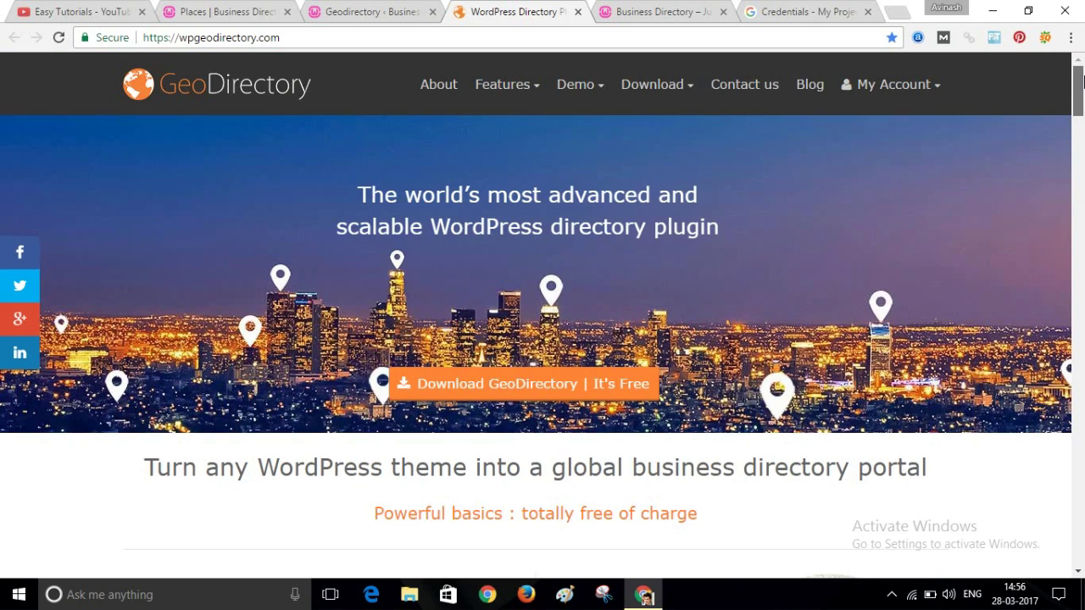
click(488, 85)
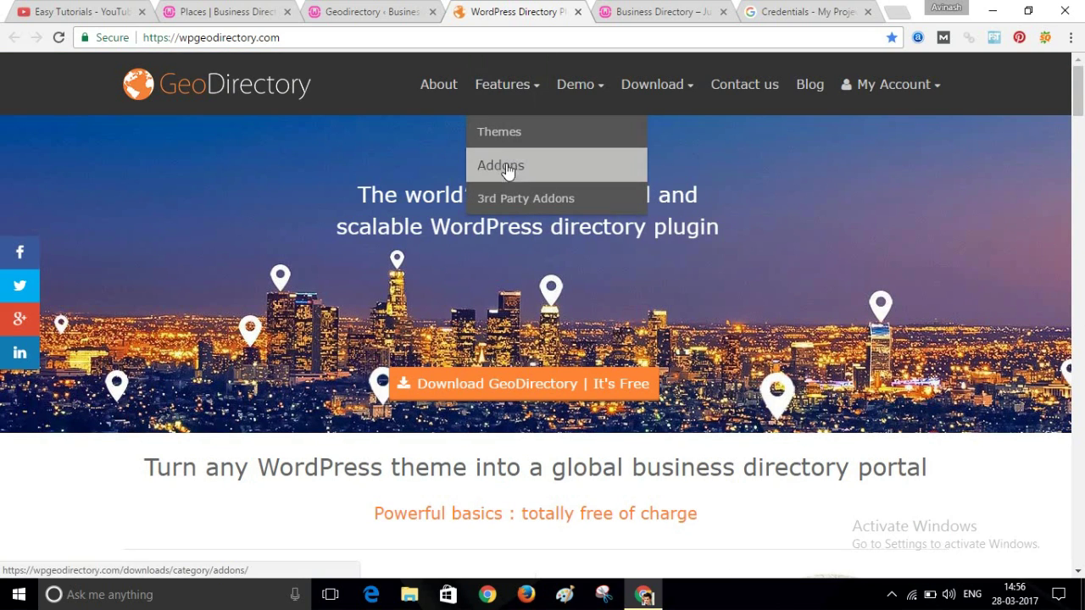
mouse_move(687, 104)
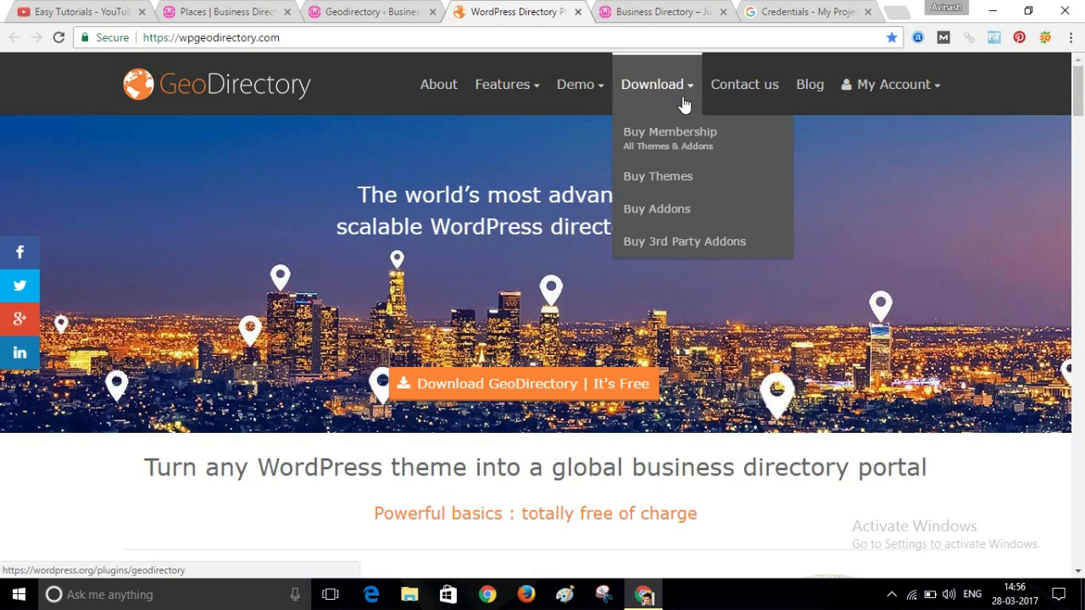
click(677, 215)
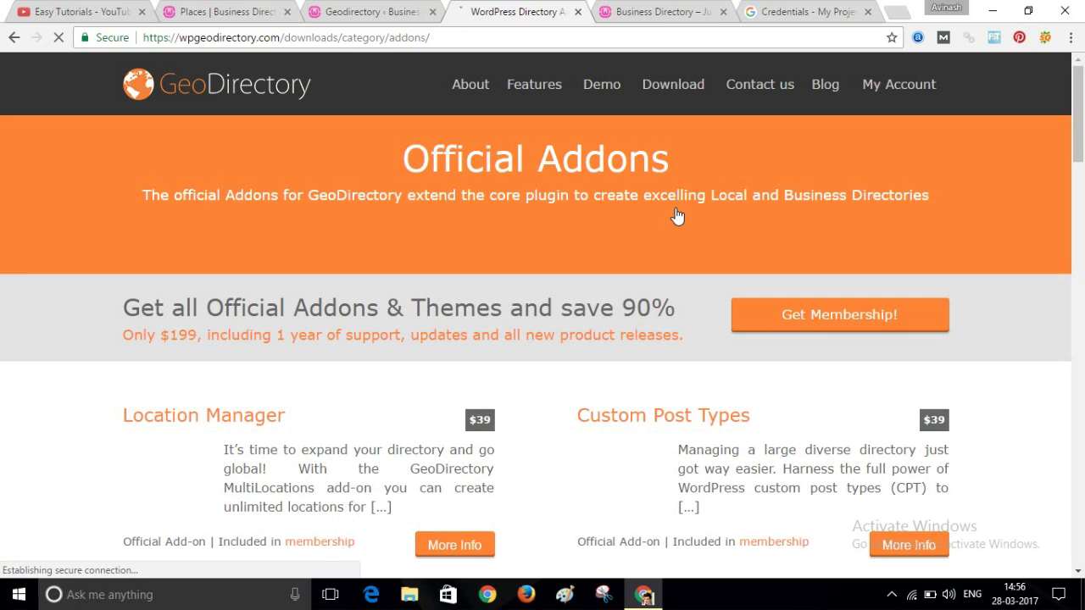
Step: View the Location Manager addon page ($39.00 single site), then switch back to the Business Directory tab
scroll(1082, 150, down, 3)
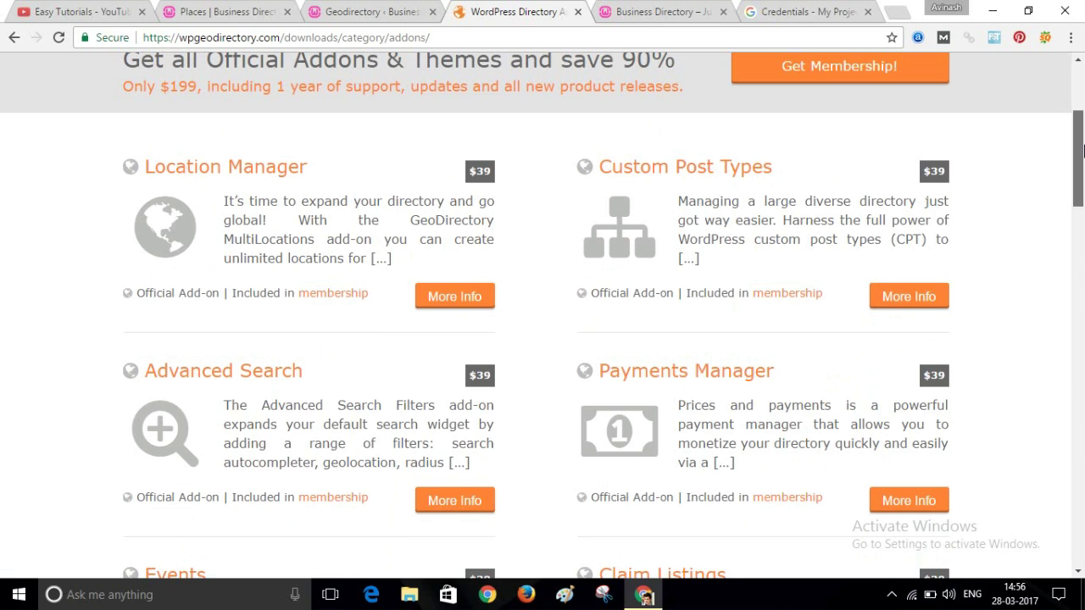
drag(1081, 149, 1081, 135)
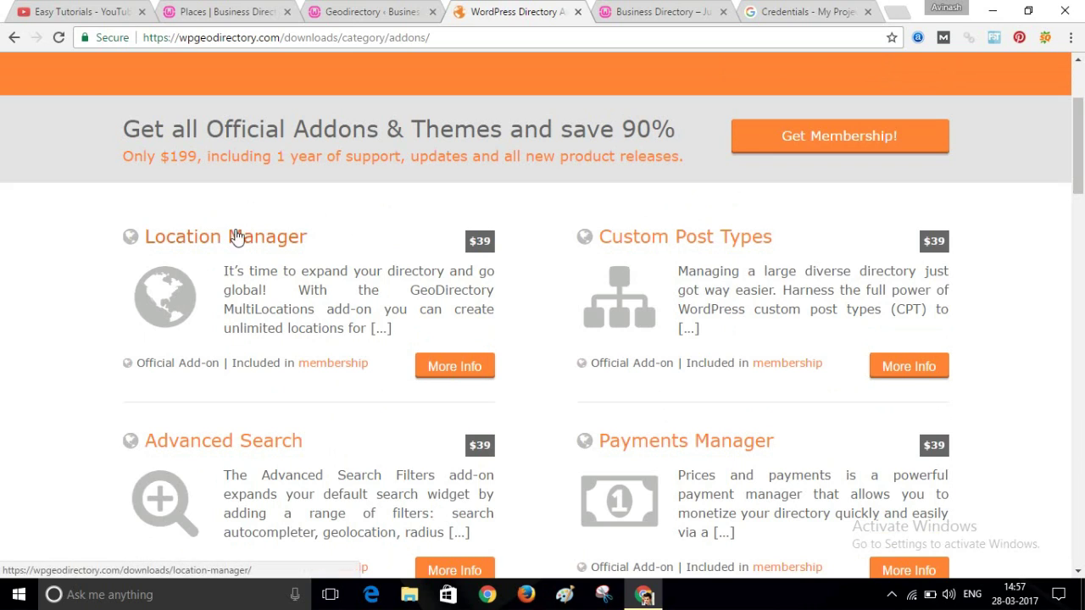
click(207, 242)
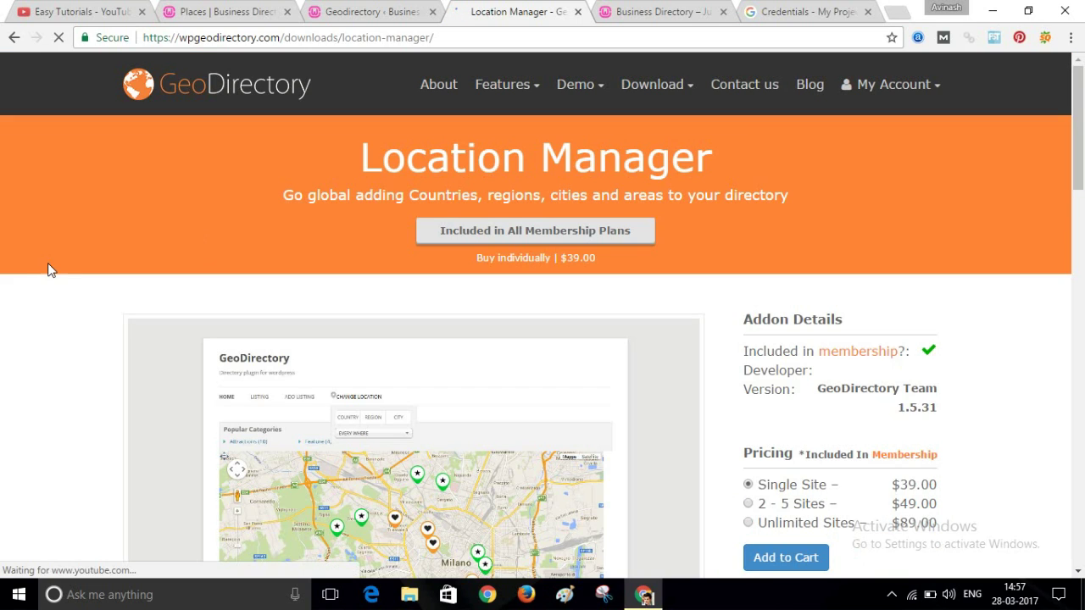
drag(1083, 161, 1083, 218)
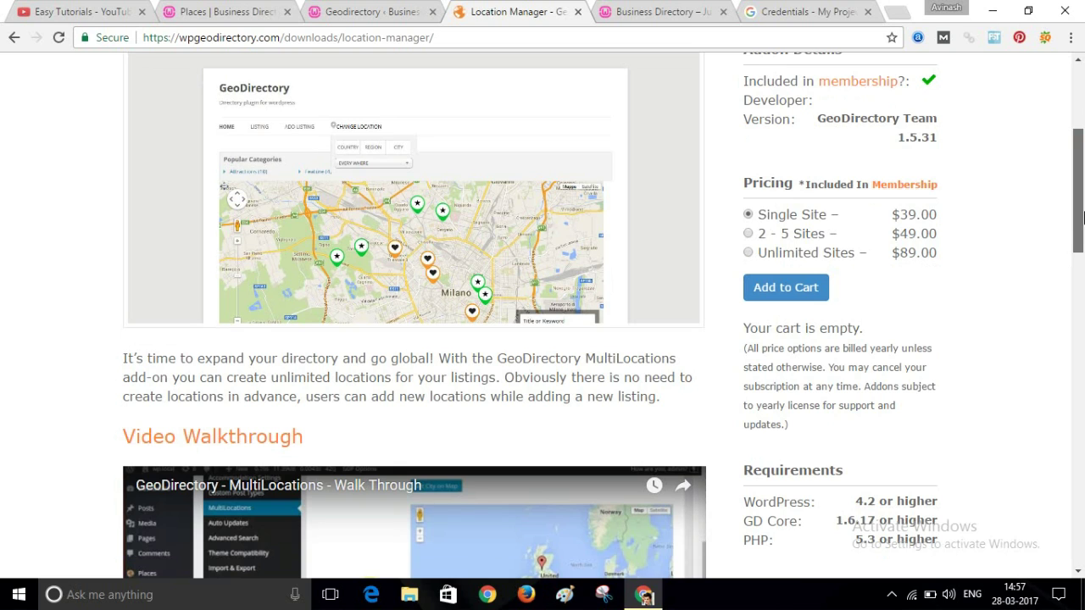
drag(1083, 219, 1083, 196)
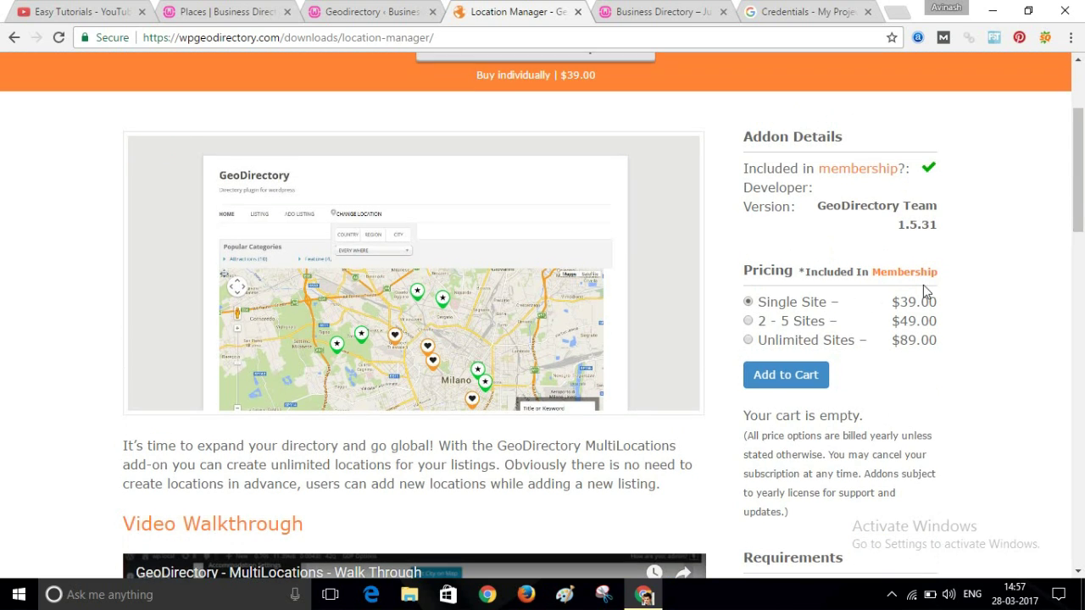
click(1083, 162)
drag(1083, 163, 1083, 160)
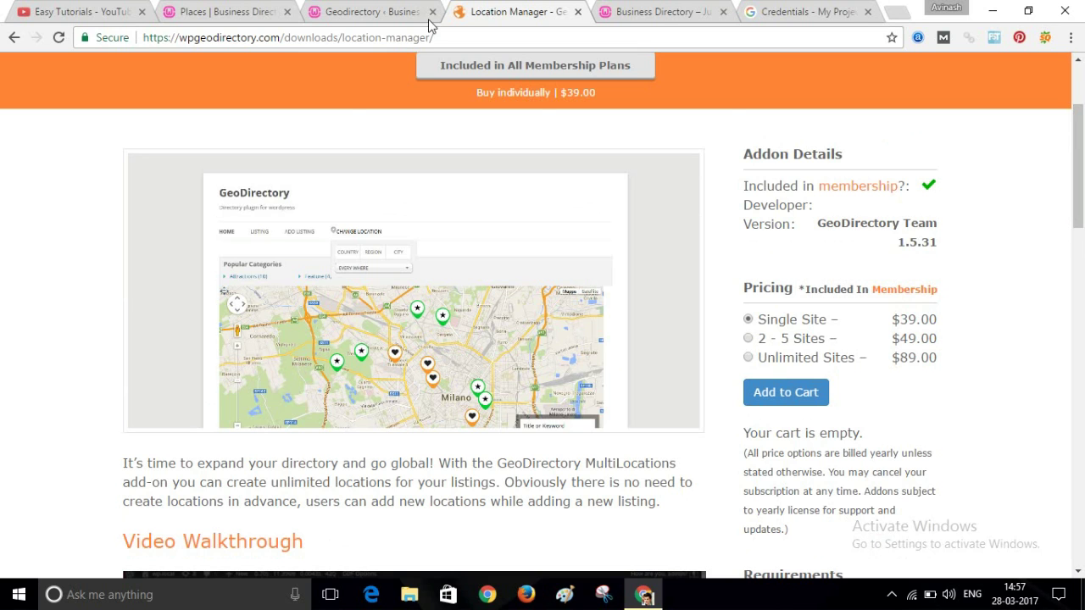
key(ctrl+Tab)
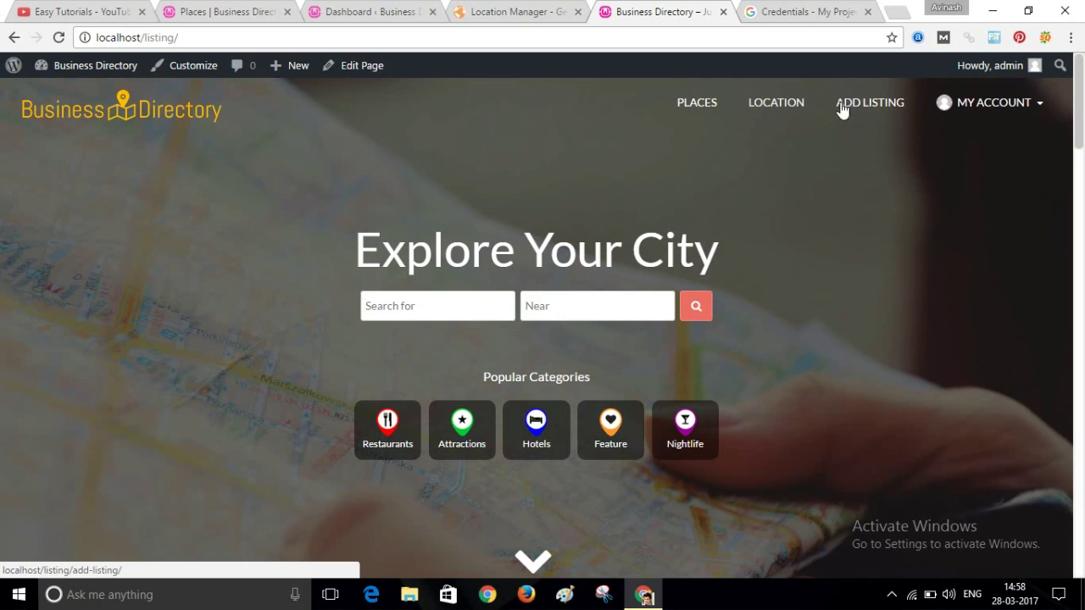
click(869, 108)
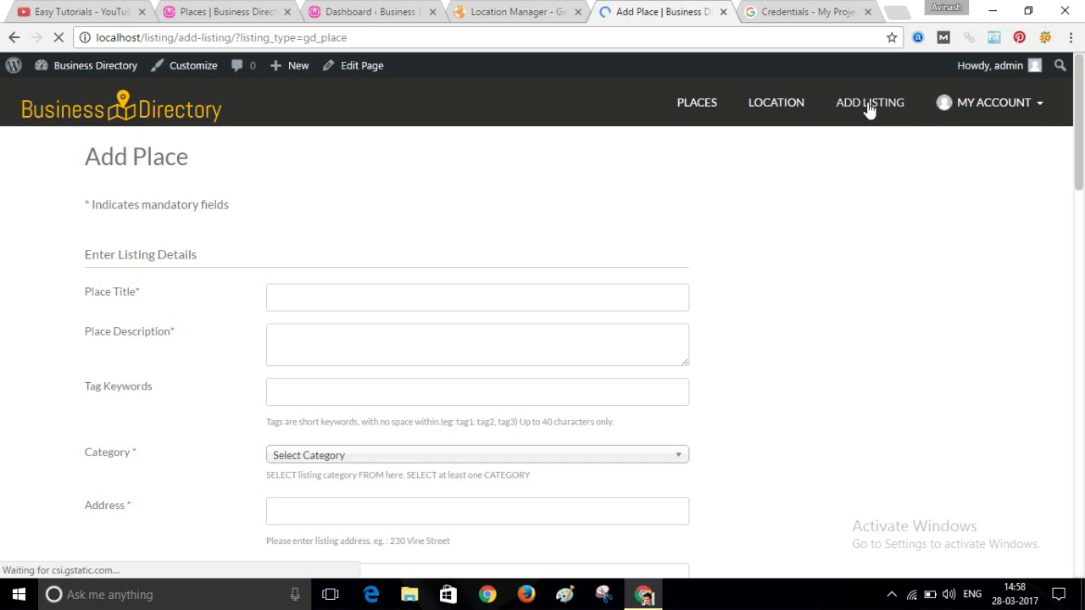
scroll(576, 174, down, 2)
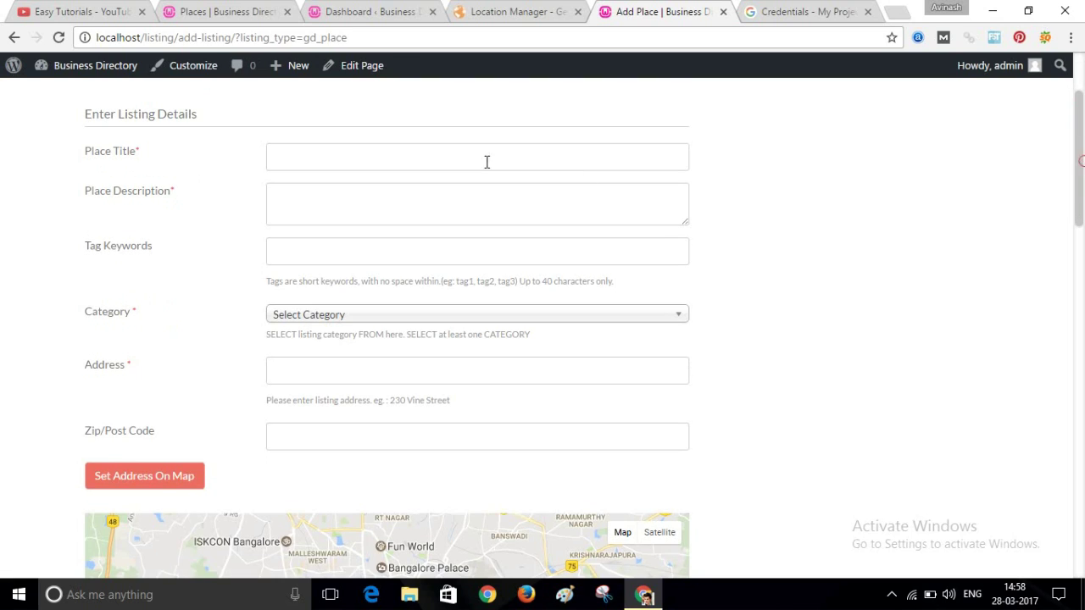
click(414, 161)
drag(1077, 182, 1083, 321)
scroll(1083, 320, down, 1)
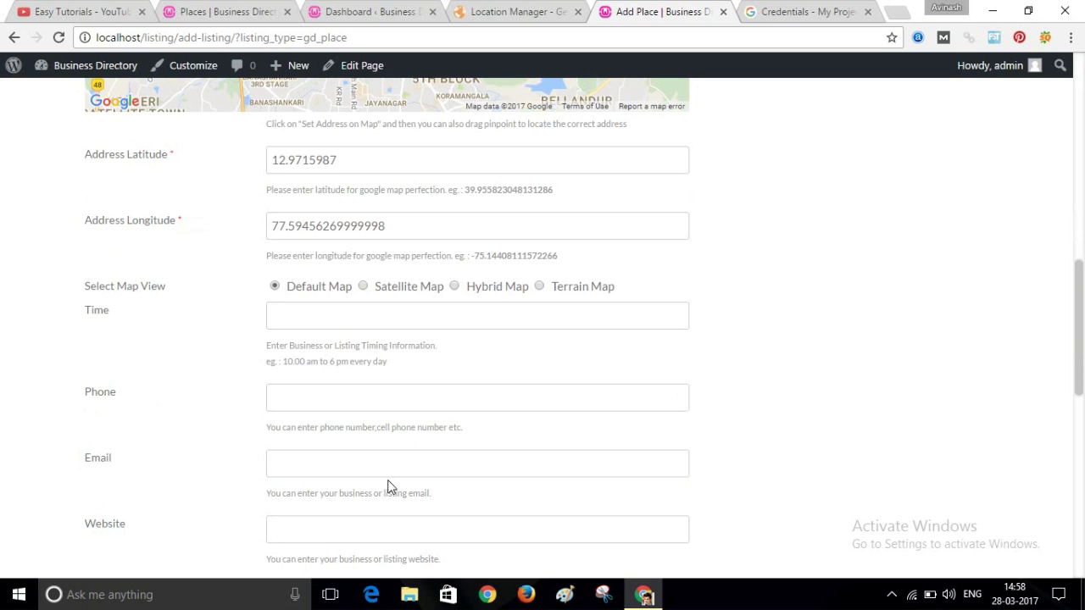
drag(1078, 334, 1083, 458)
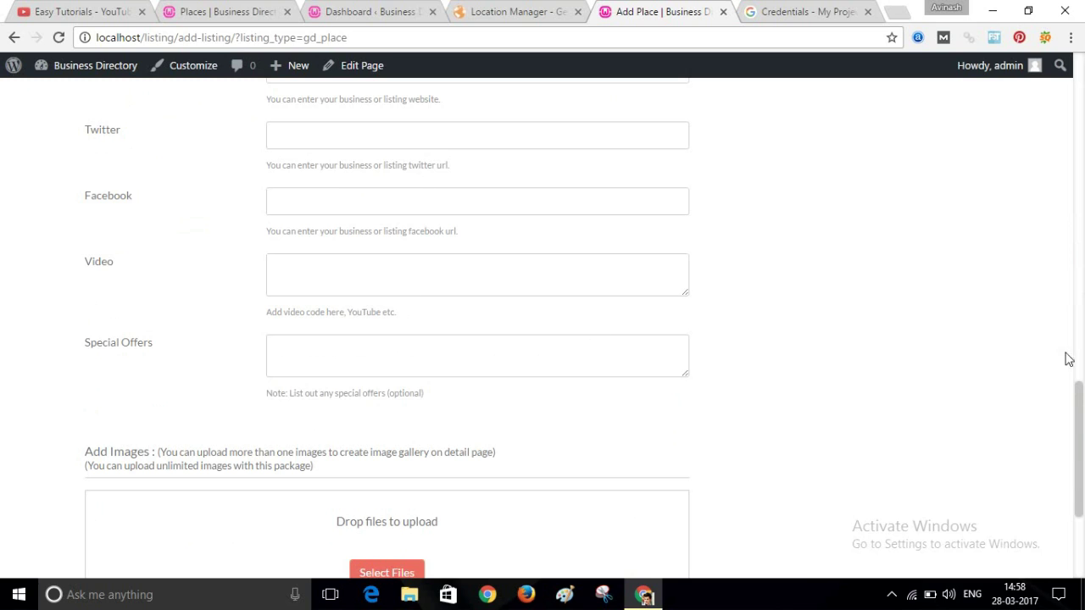
scroll(1069, 360, down, 3)
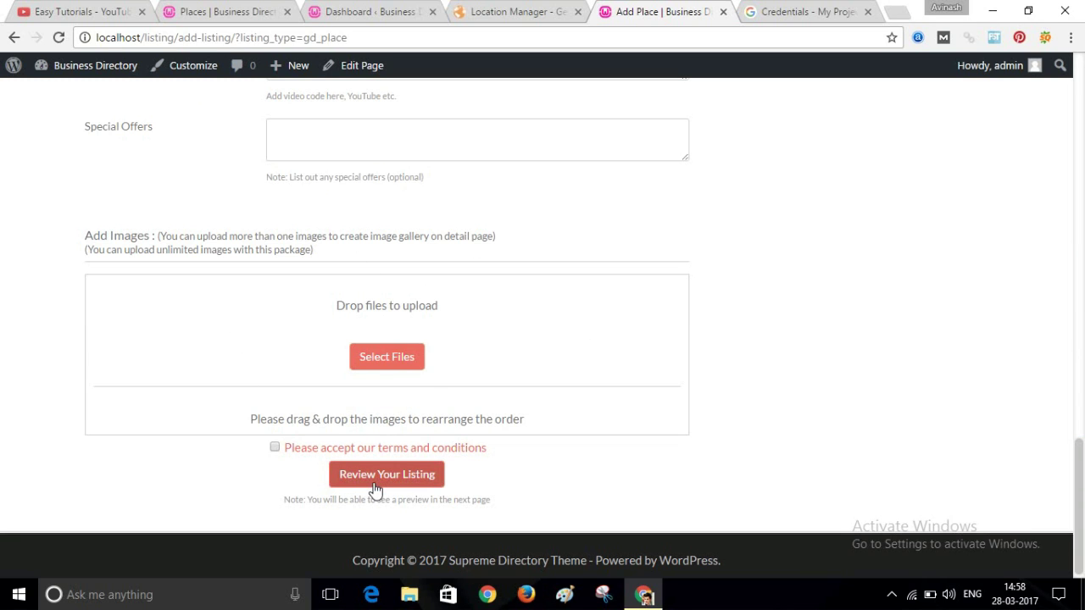
drag(1078, 502, 1083, 124)
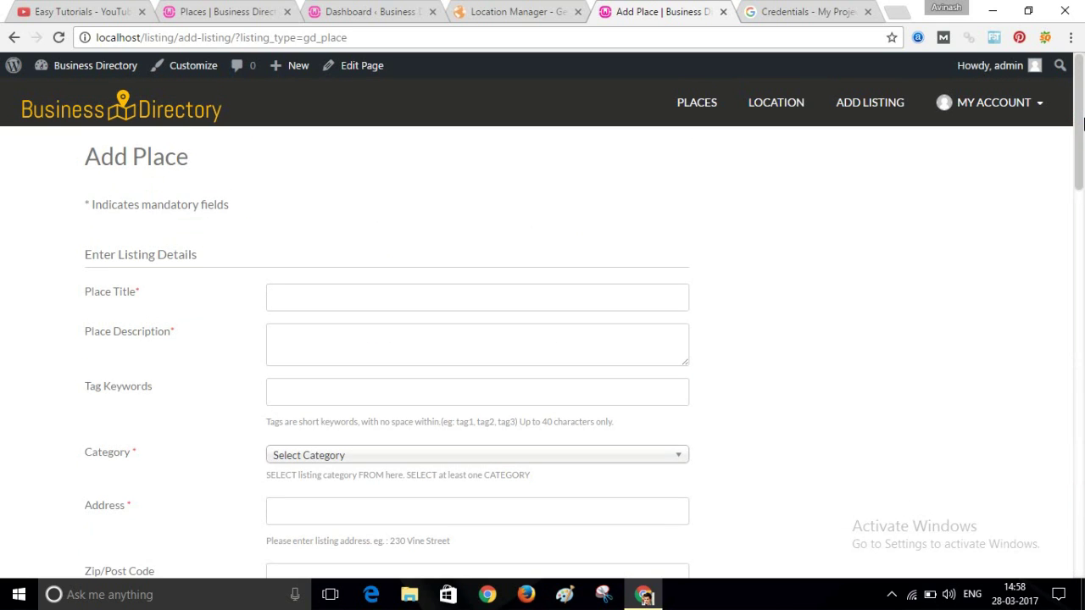
click(116, 116)
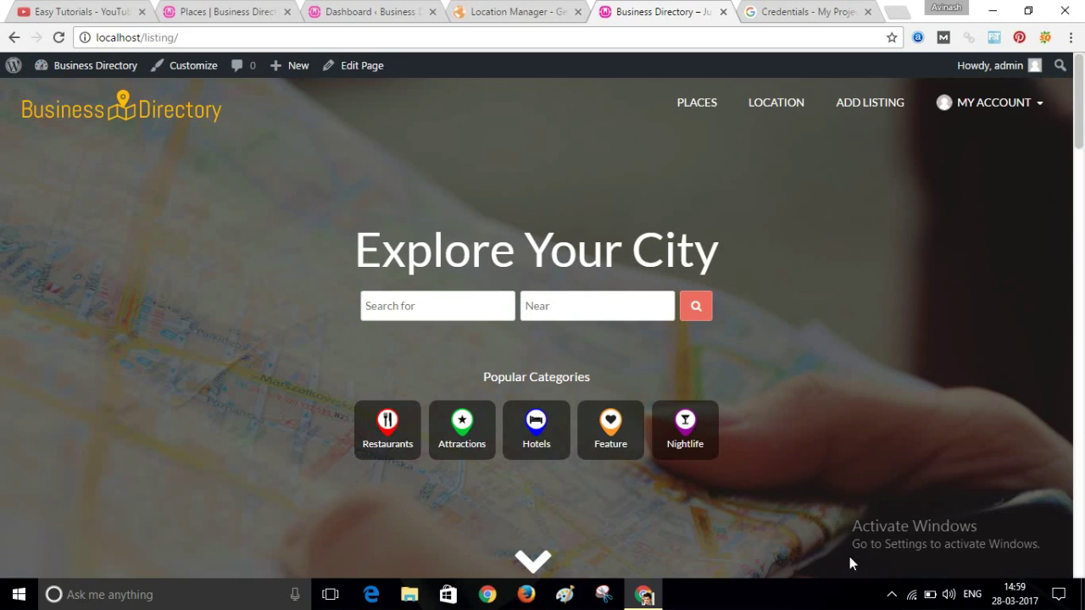
click(892, 595)
right_click(909, 530)
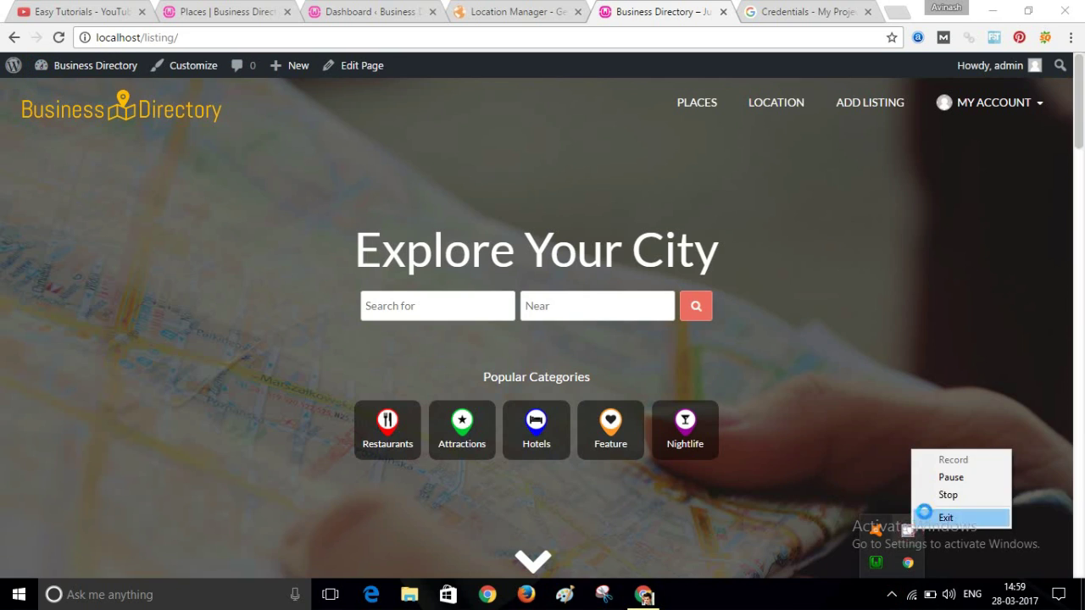